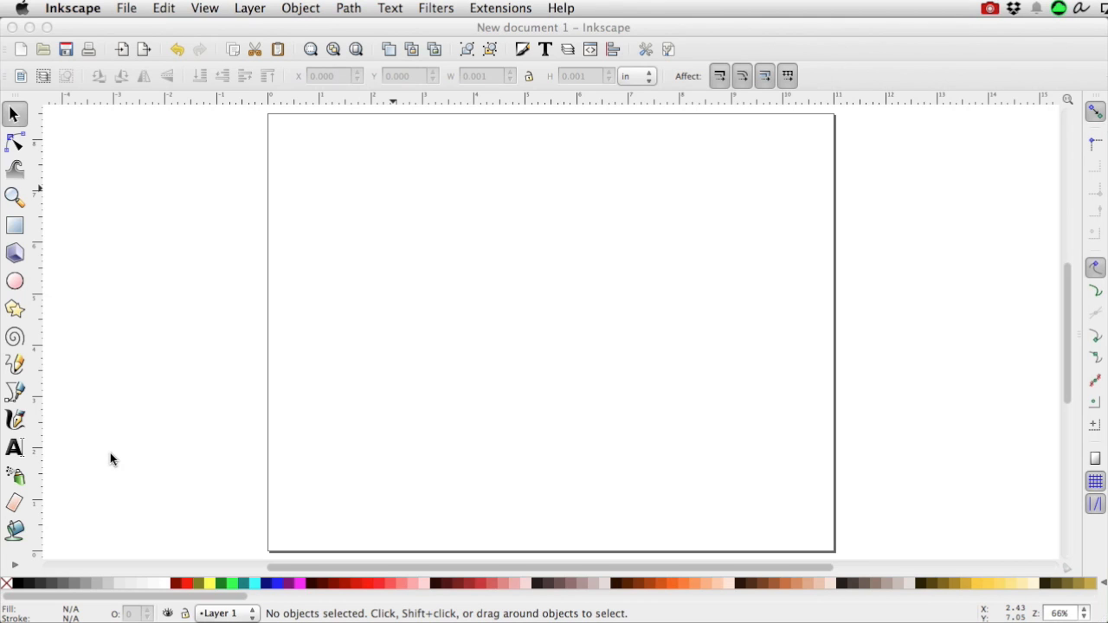
# - Create two separate text objects on the page, "Happy" in the upper area and "Birthday" below it
pyautogui.click(17, 449)
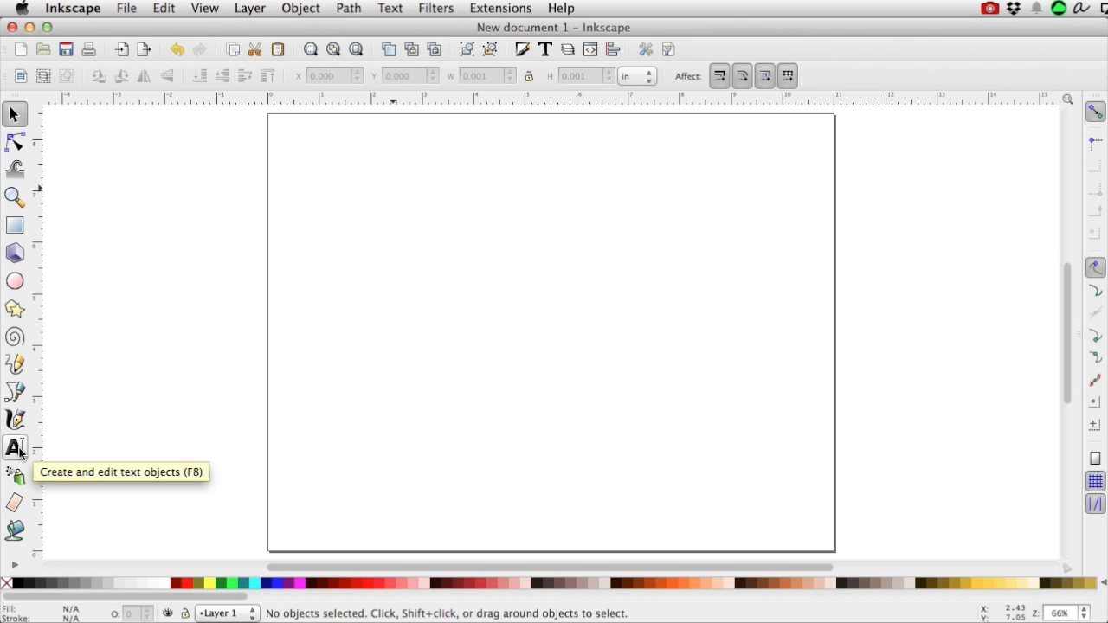
pyautogui.click(17, 449)
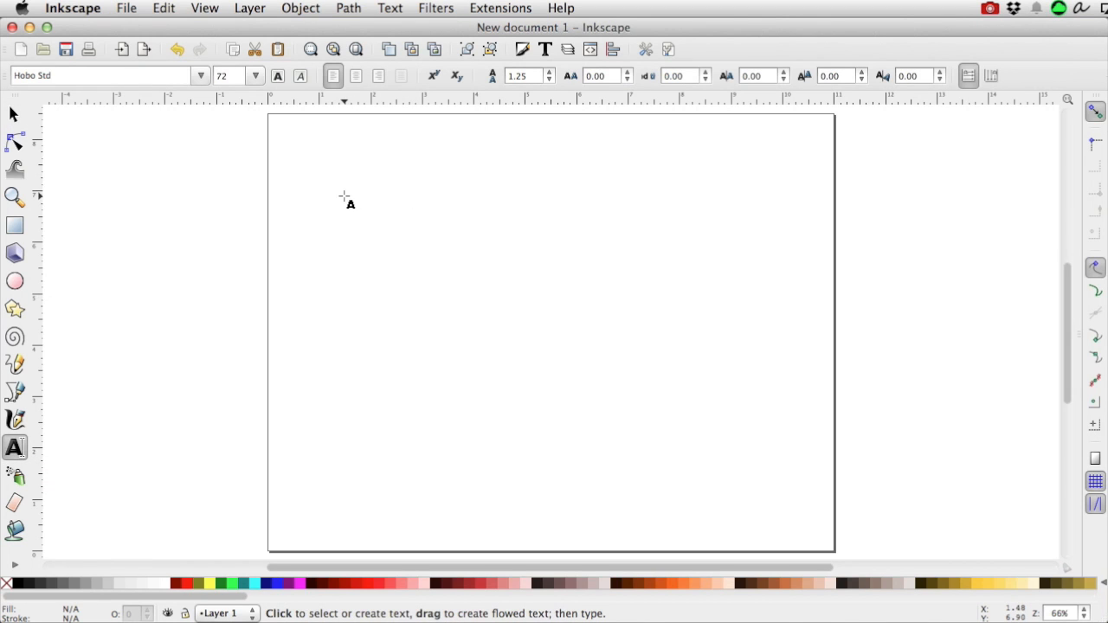
pyautogui.click(338, 250)
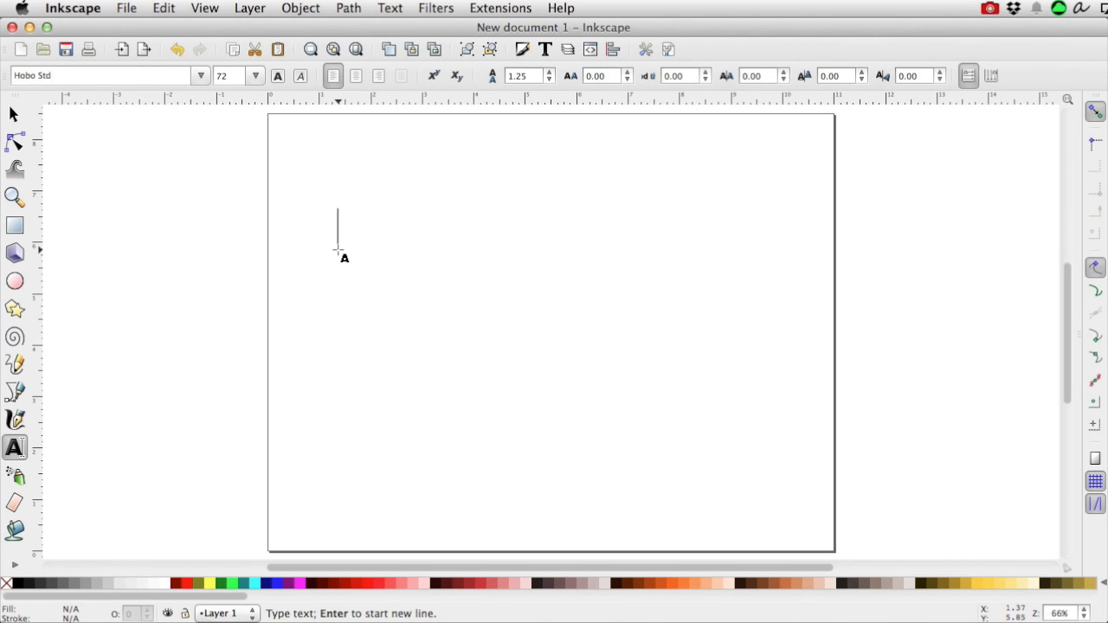
pyautogui.write('Happy')
pyautogui.press('Escape')
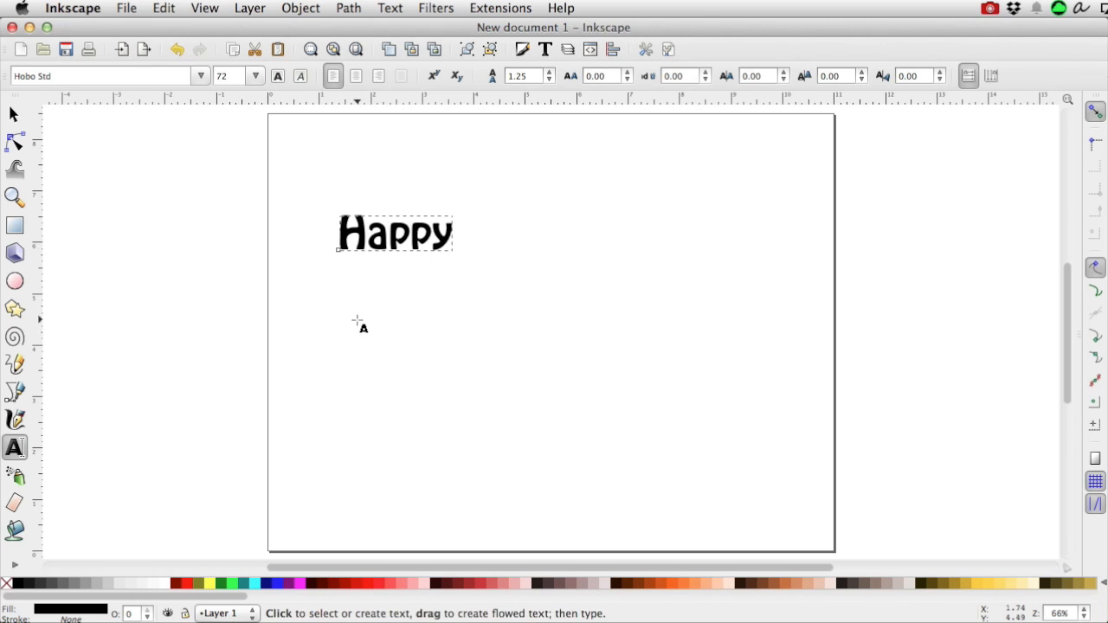
pyautogui.click(347, 335)
pyautogui.write('Birthday')
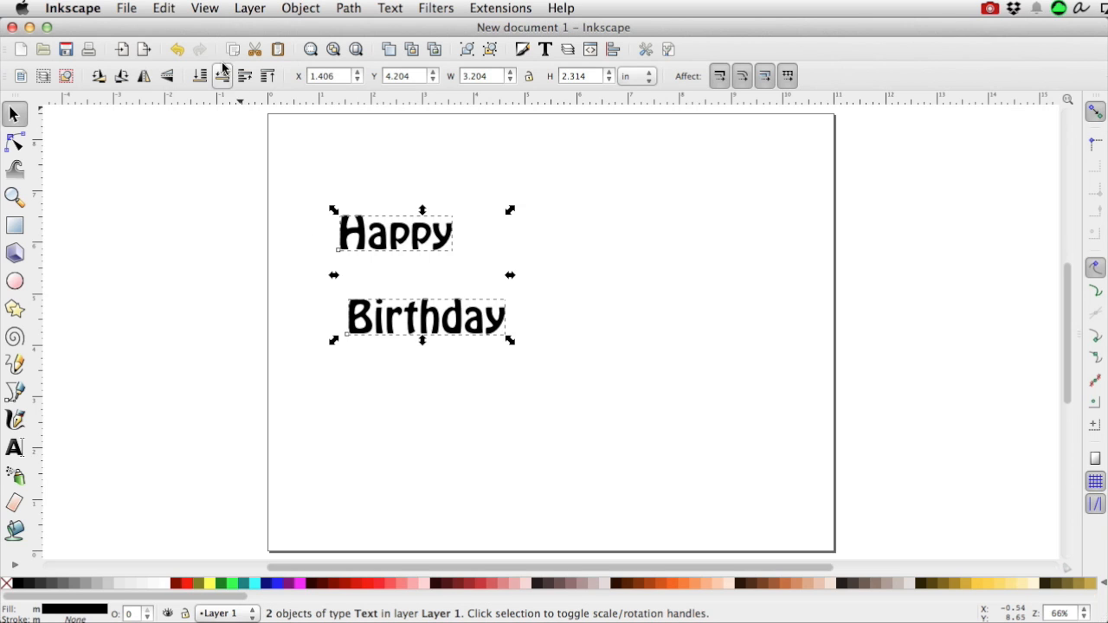
# - Set both text objects to the Rockwell Extra Bold font in Ultra-Bold style at size 144
pyautogui.click(165, 8)
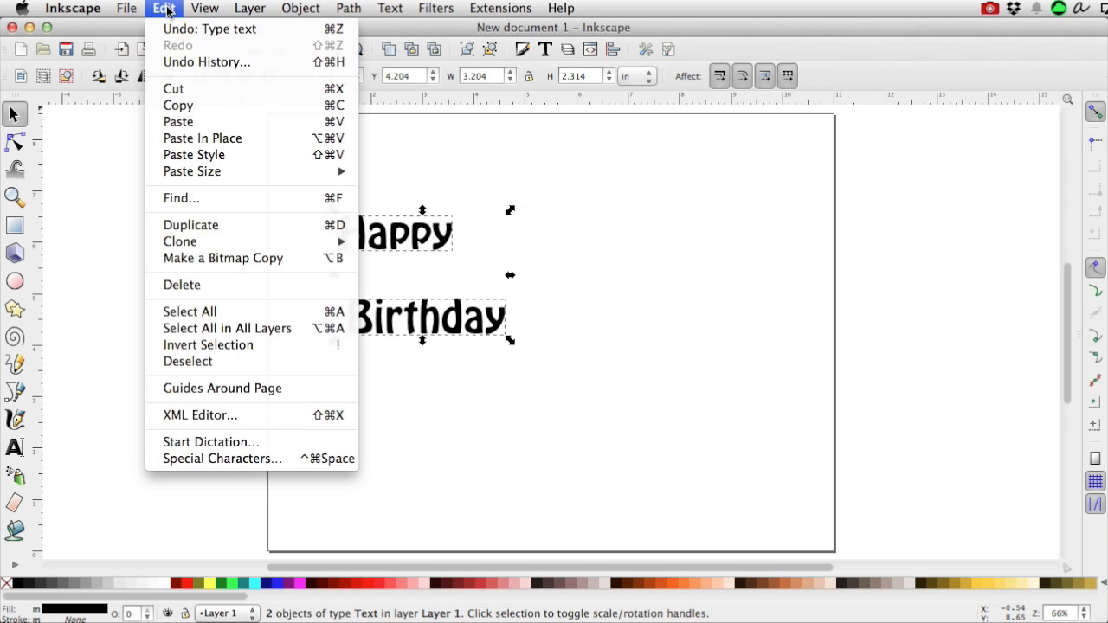
pyautogui.click(208, 312)
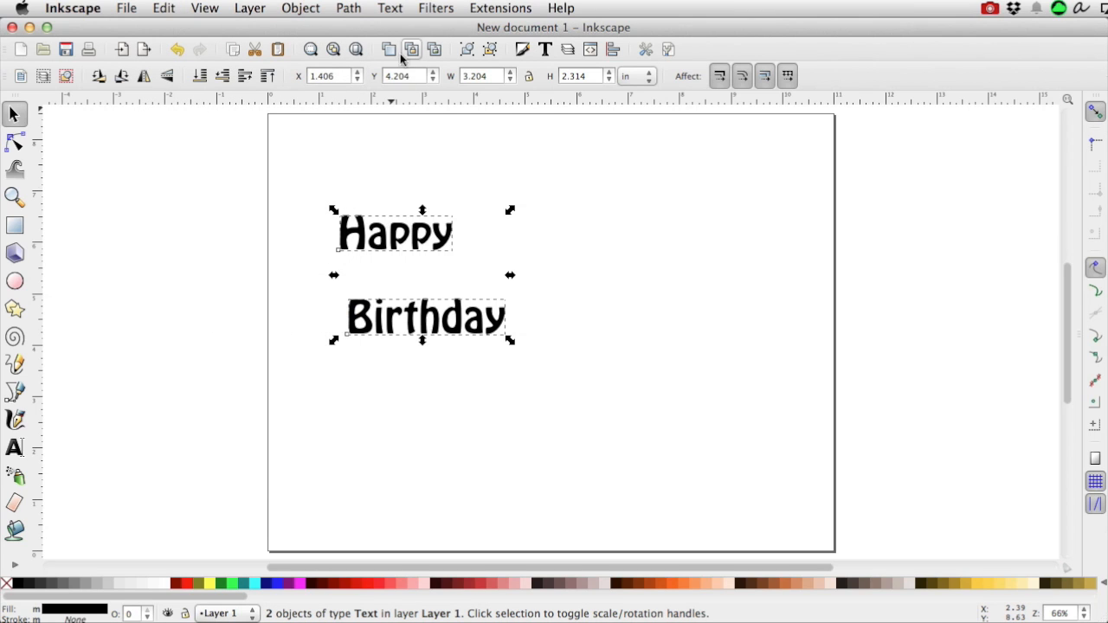
pyautogui.click(391, 8)
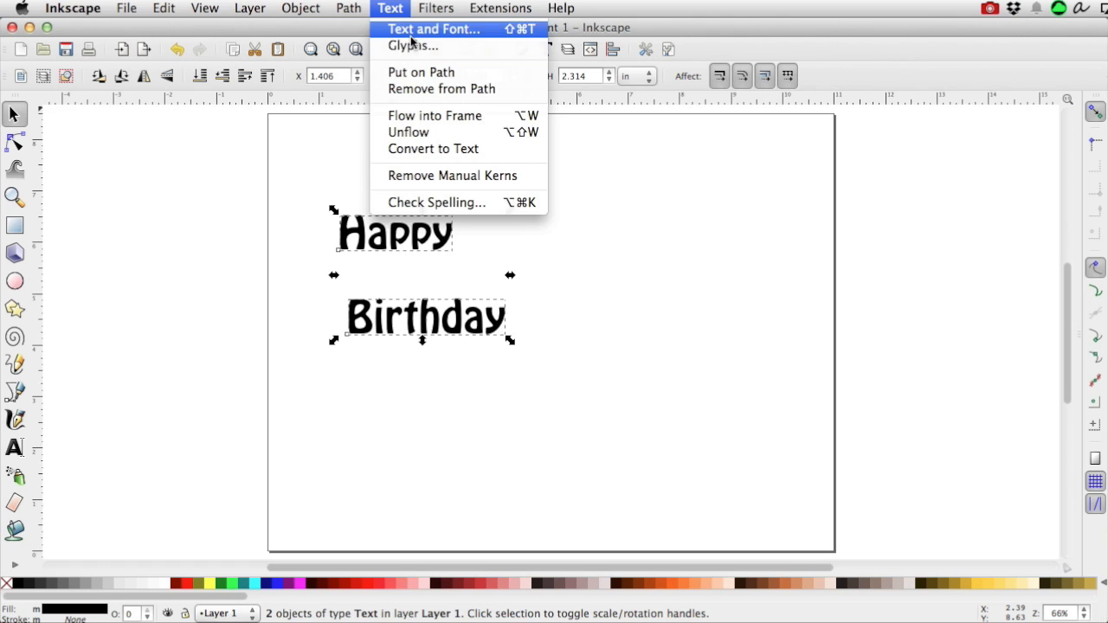
pyautogui.click(415, 27)
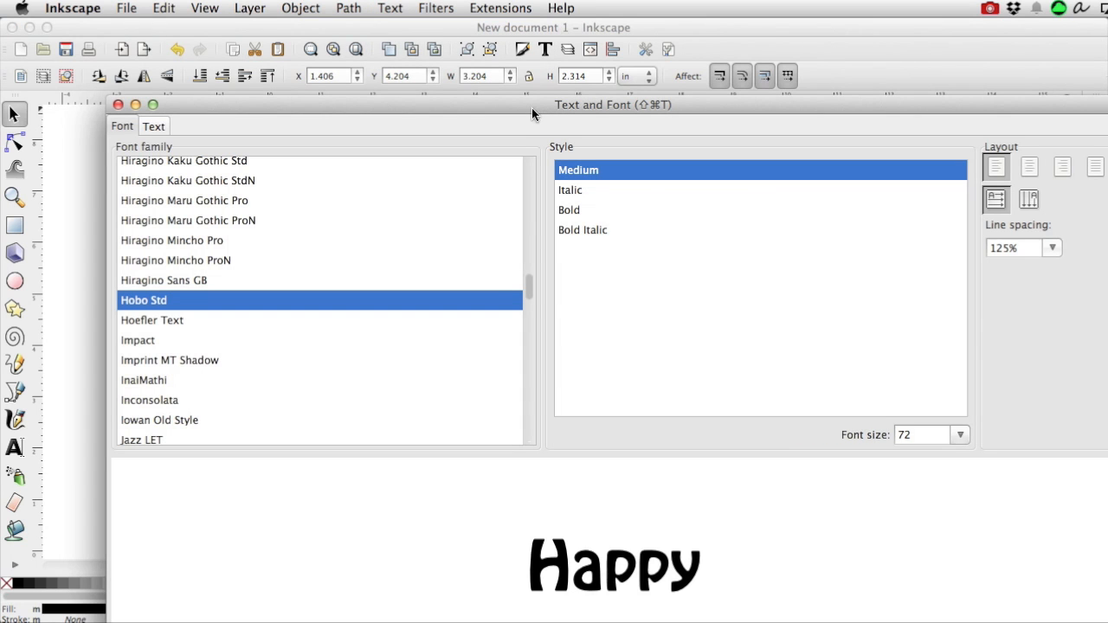
pyautogui.moveTo(531, 107); pyautogui.dragTo(500, 31)
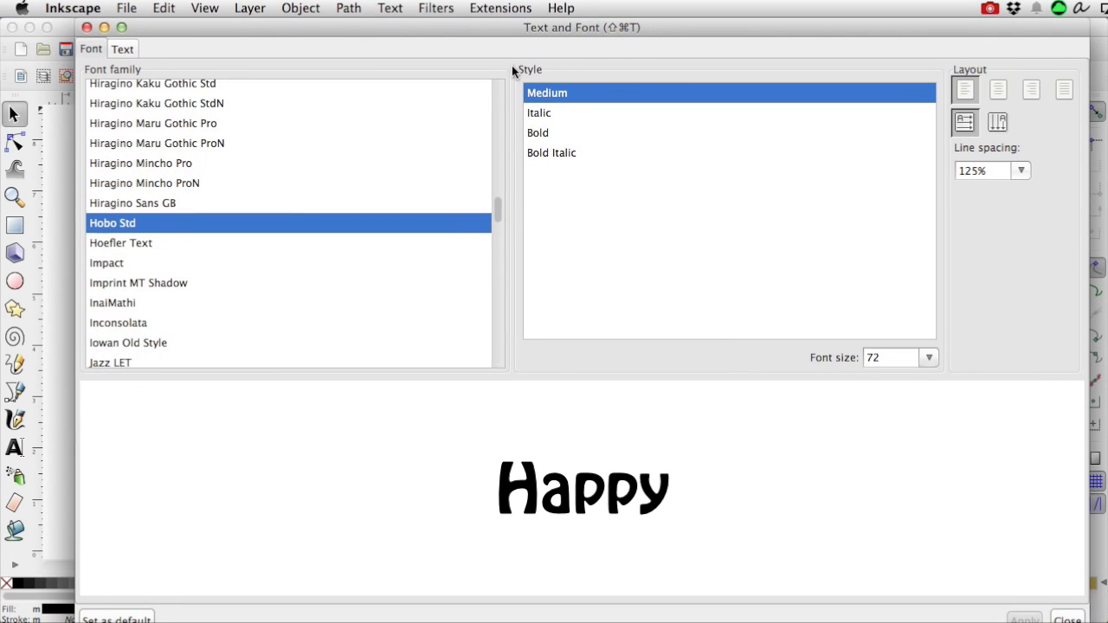
pyautogui.moveTo(842, 622); pyautogui.dragTo(842, 586)
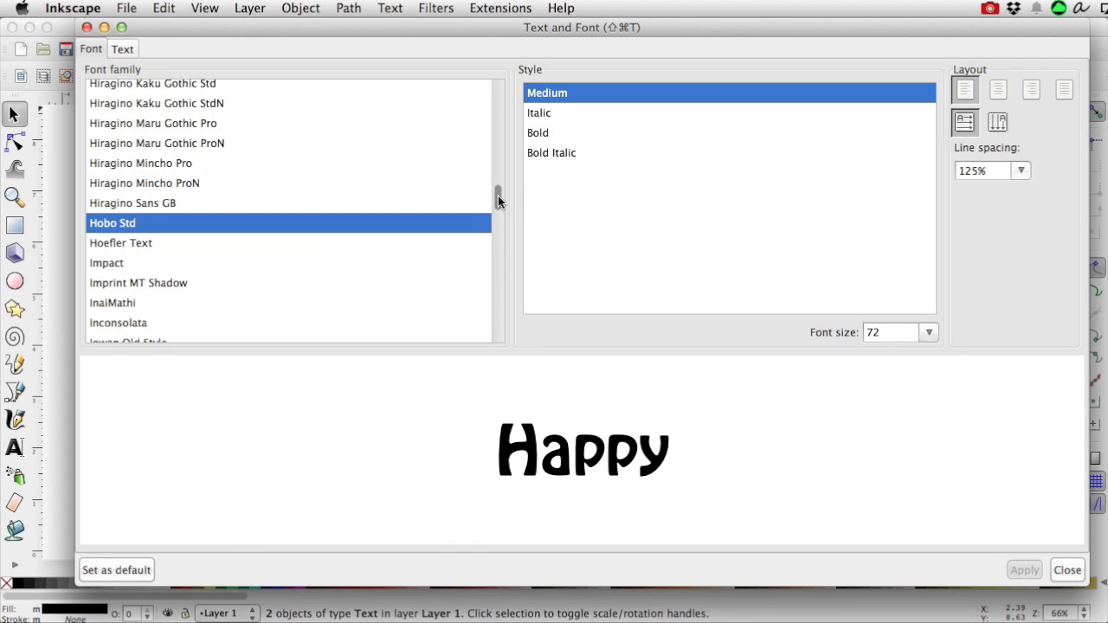
pyautogui.moveTo(498, 195); pyautogui.dragTo(498, 222)
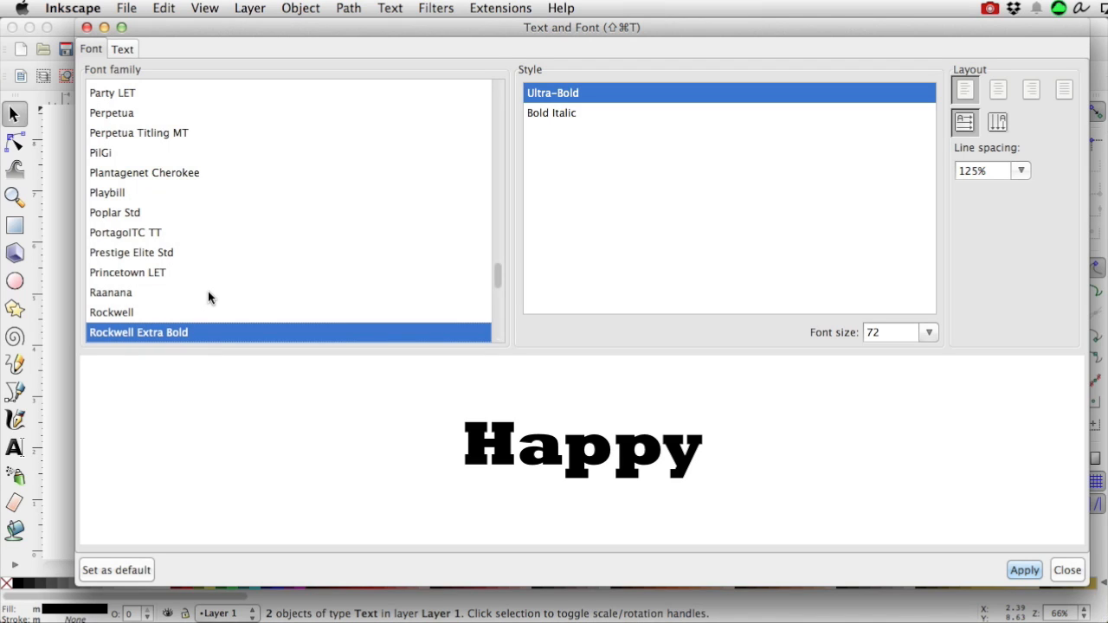
pyautogui.click(929, 333)
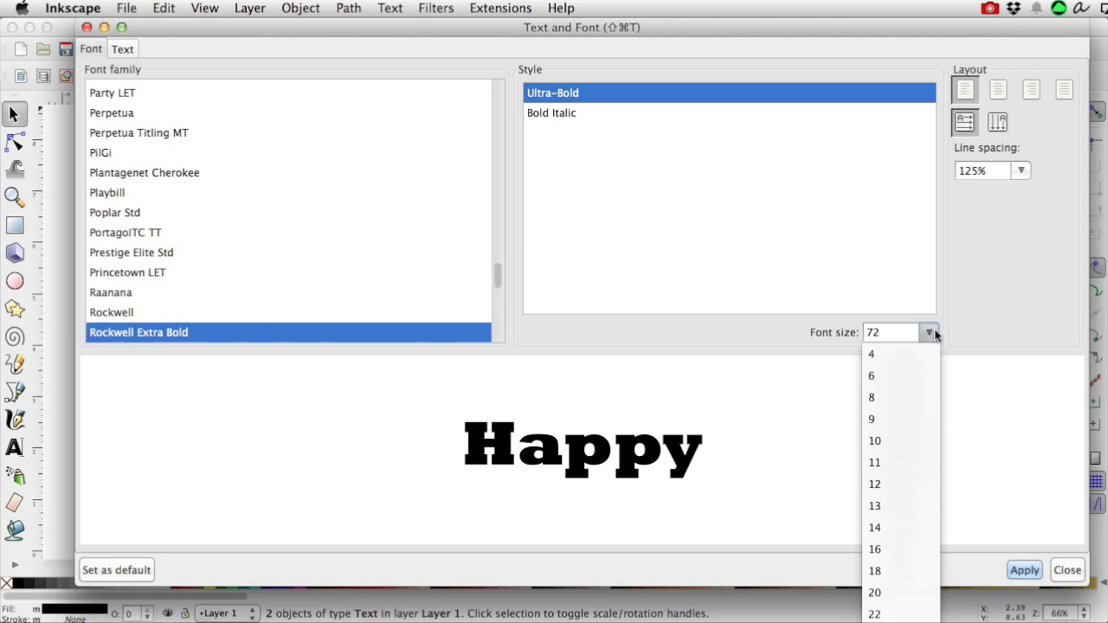
pyautogui.click(892, 621)
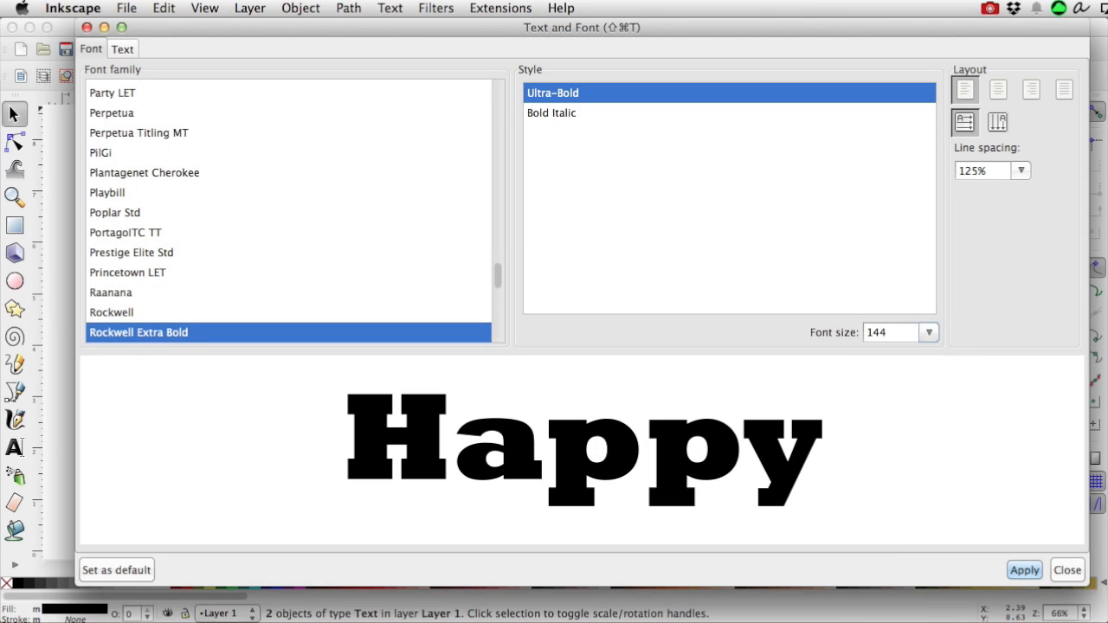
pyautogui.click(1023, 573)
pyautogui.click(1063, 571)
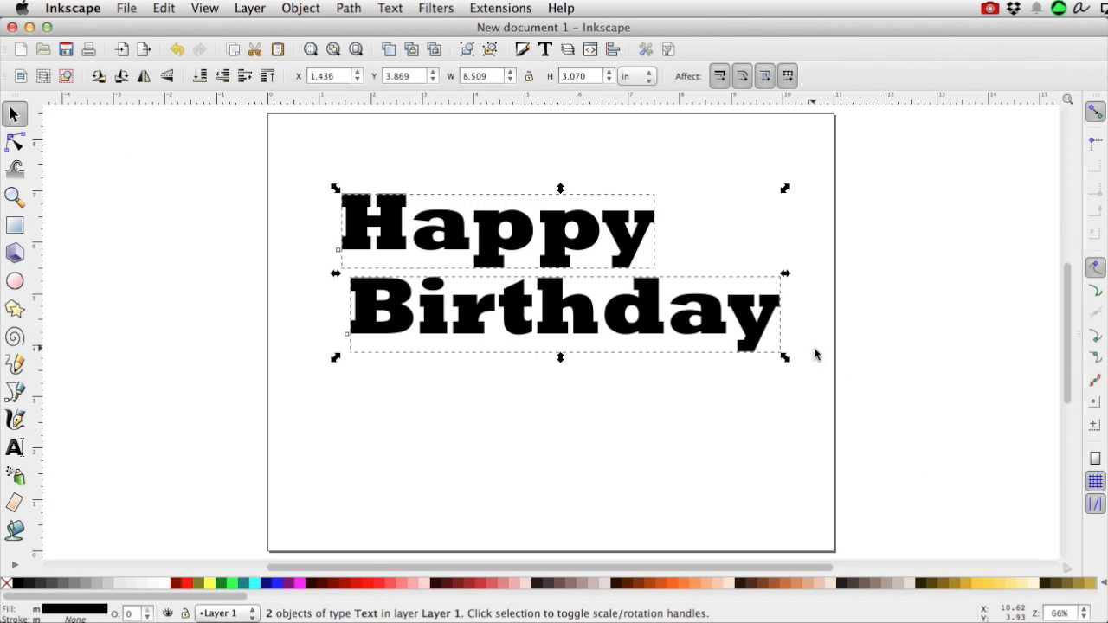
# - Reposition the two words so that "Happy" sits roughly centred above "Birthday" with a gap between them
pyautogui.click(688, 235)
pyautogui.moveTo(547, 233); pyautogui.dragTo(619, 218)
pyautogui.moveTo(553, 295); pyautogui.dragTo(565, 321)
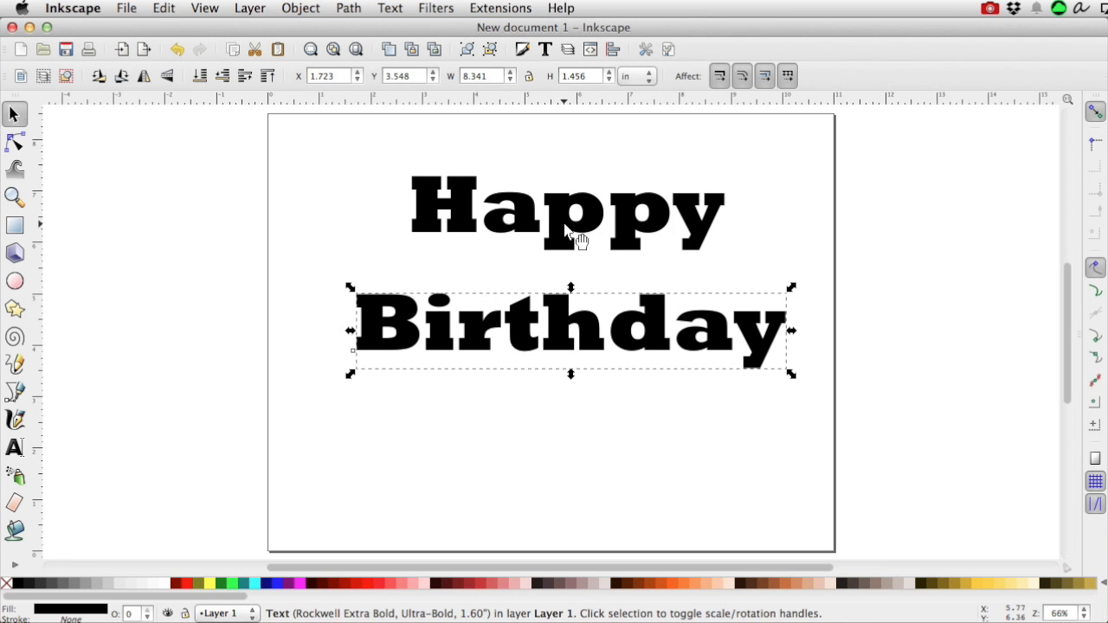
pyautogui.moveTo(564, 229)
pyautogui.mouseDown()
pyautogui.moveTo(545, 225)
pyautogui.moveTo(556, 226)
pyautogui.mouseUp()
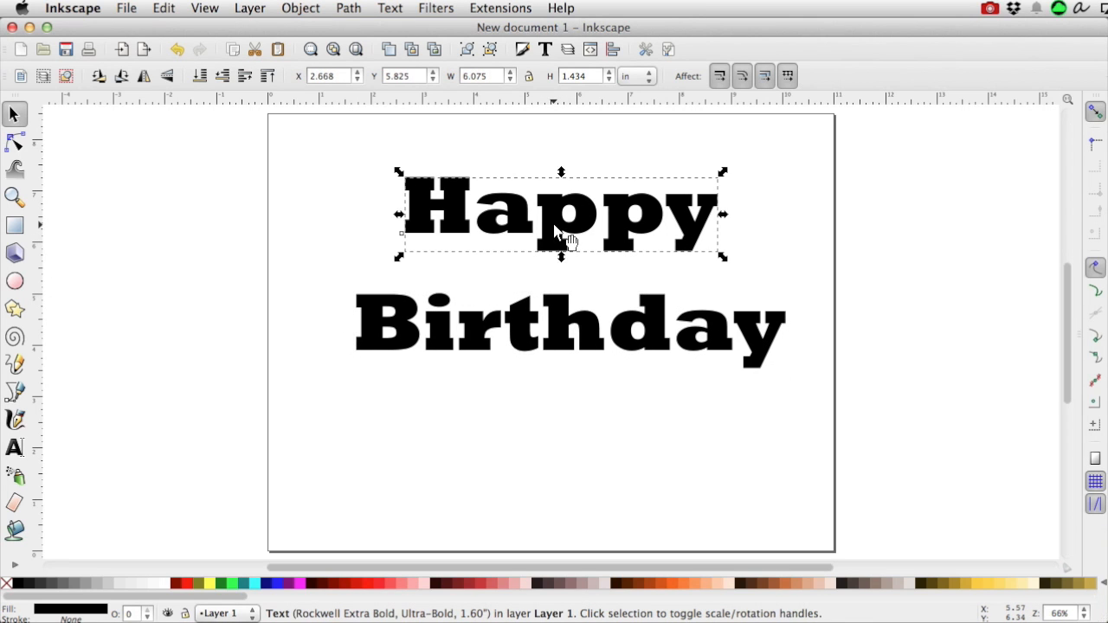
# - Rotate the letter H of "Happy" to -5.50 degrees using character rotation
pyautogui.click(16, 447)
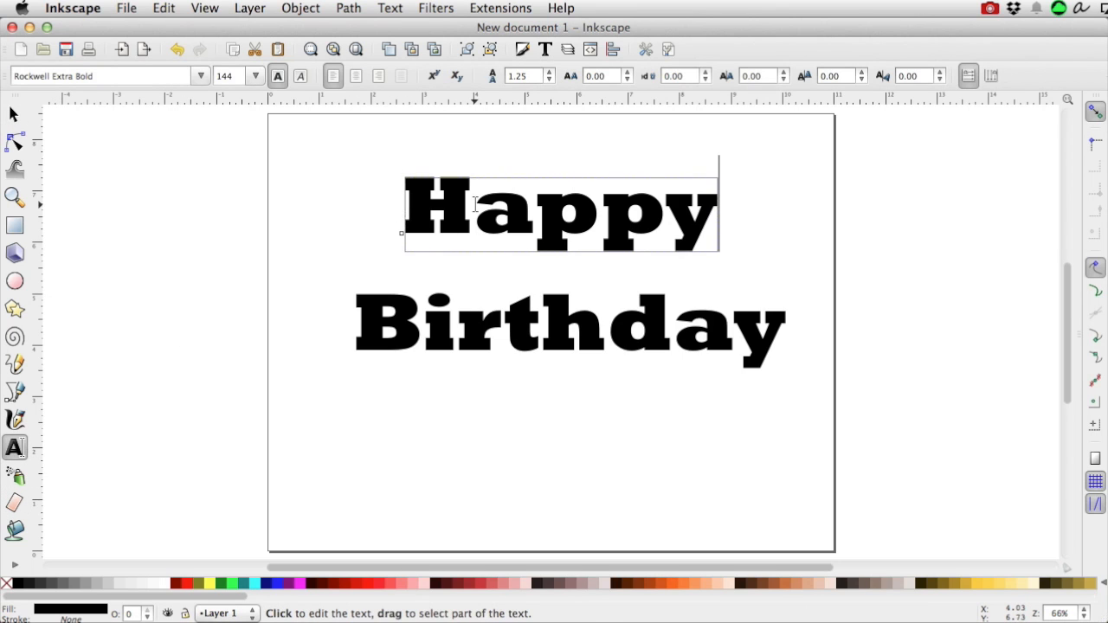
pyautogui.moveTo(475, 211); pyautogui.dragTo(426, 200)
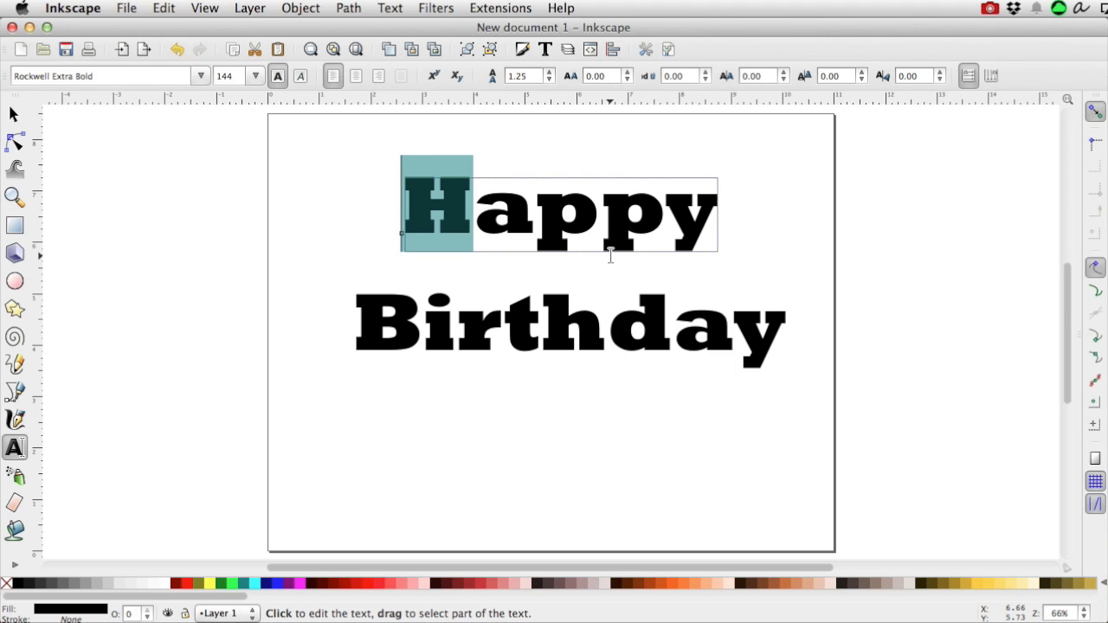
pyautogui.click(940, 80)
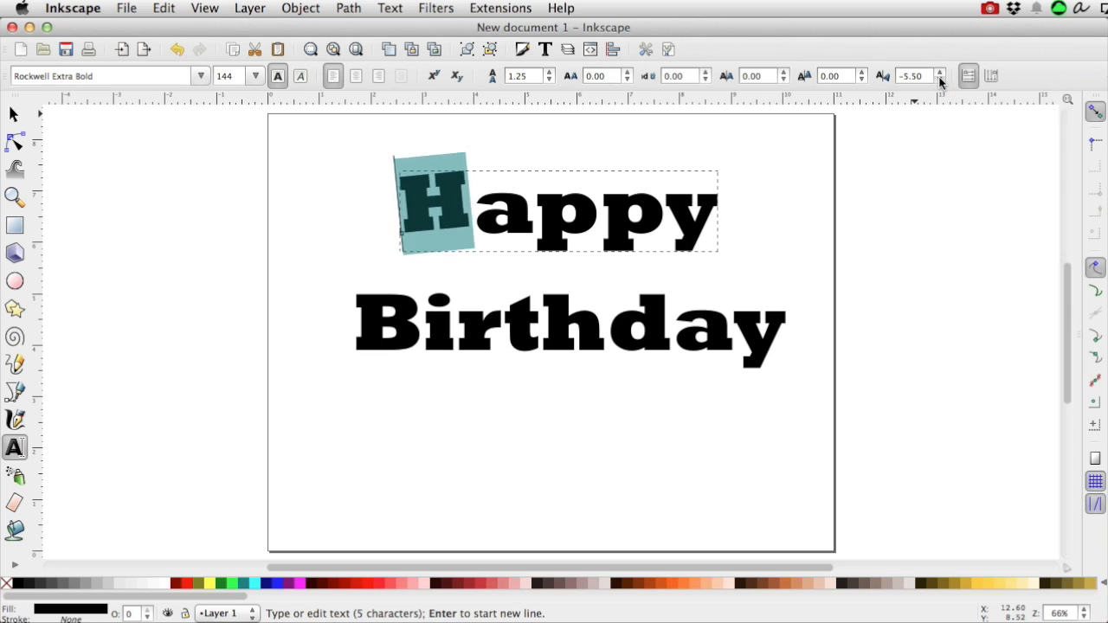
# - Kern the letters "appy" towards the H, to a horizontal kerning of -24.29
pyautogui.press('Right')
pyautogui.hotkey('shift', 'Right')
pyautogui.hotkey('shift', 'Right')
pyautogui.hotkey('shift', 'Right')
pyautogui.hotkey('shift', 'Right')
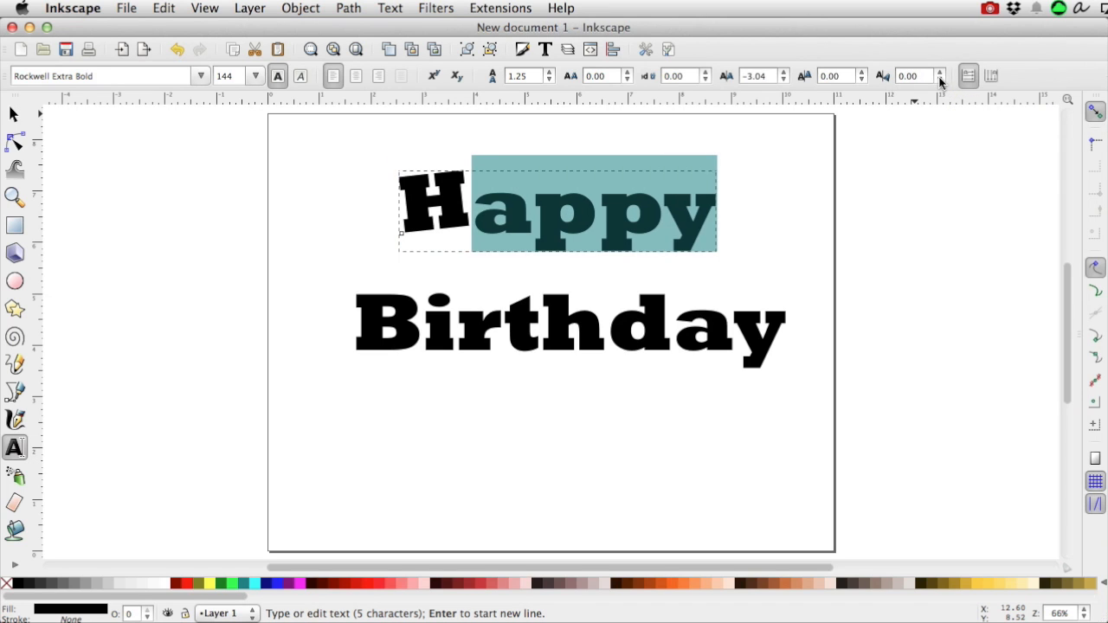
pyautogui.hotkey('alt', 'Left')
pyautogui.hotkey('alt', 'Left')
pyautogui.hotkey('alt', 'Left')
pyautogui.hotkey('alt', 'Left')
pyautogui.hotkey('alt', 'Left')
pyautogui.hotkey('alt', 'Left')
pyautogui.hotkey('alt', 'Left')
pyautogui.hotkey('alt', 'Left')
pyautogui.hotkey('alt', 'Left')
pyautogui.hotkey('alt', 'Left')
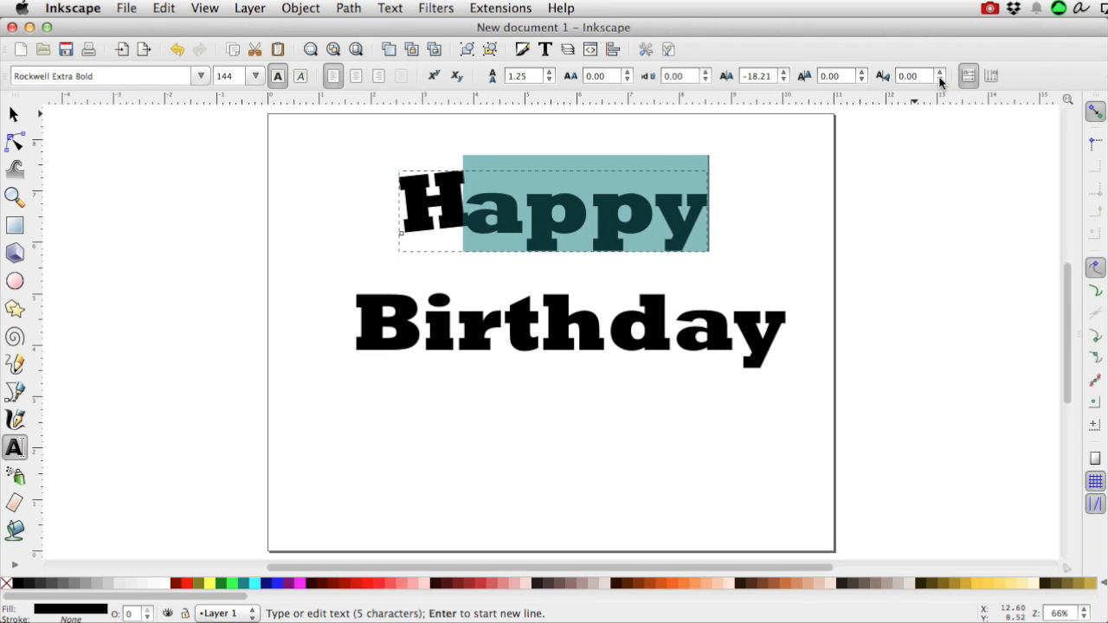
pyautogui.hotkey('alt', 'Left')
pyautogui.hotkey('alt', 'Left')
pyautogui.hotkey('alt', 'Left')
pyautogui.hotkey('alt', 'Left')
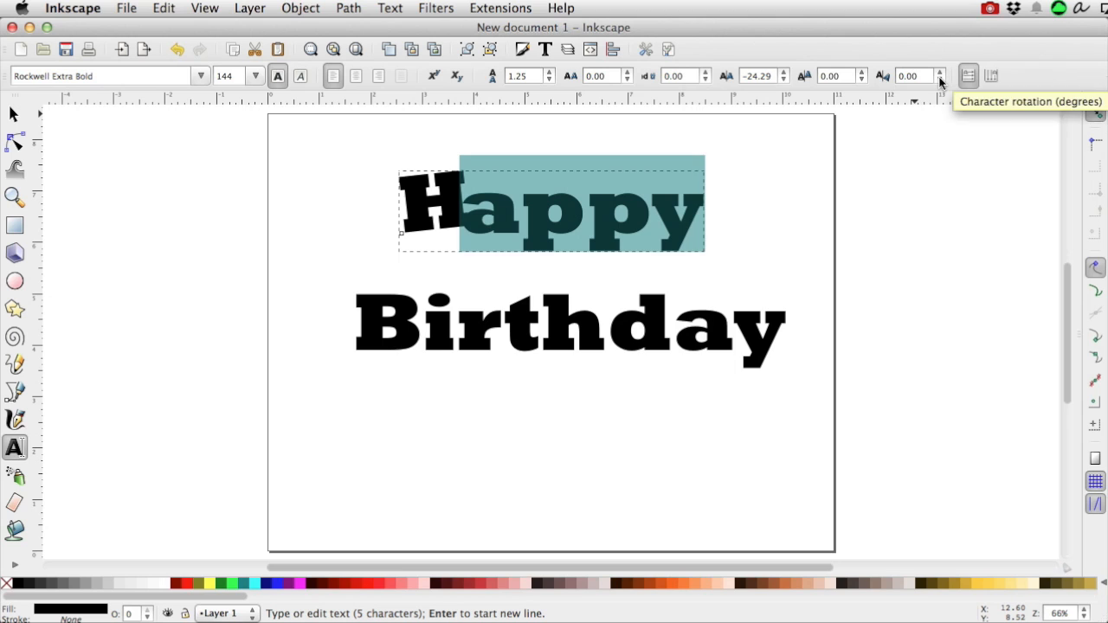
# - Raise the letters "appy" to a vertical shift of -28.84 and tighten their horizontal kerning to -33.39 so they overlap the H
pyautogui.hotkey('alt', 'Up')
pyautogui.hotkey('alt', 'Up')
pyautogui.hotkey('alt', 'Up')
pyautogui.hotkey('alt', 'Up')
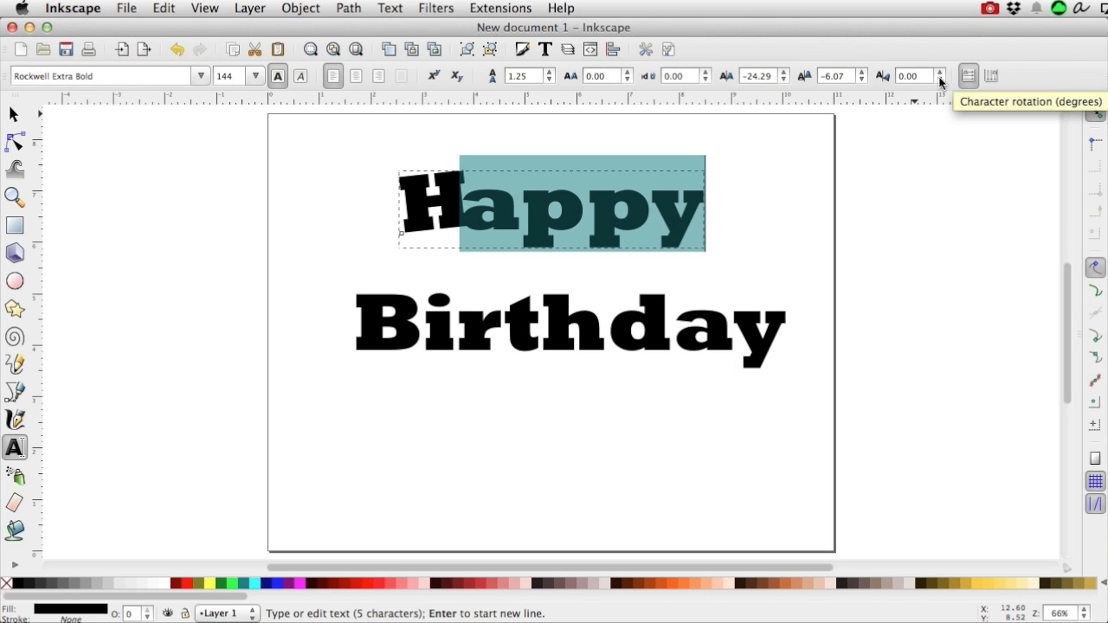
pyautogui.hotkey('alt', 'Up')
pyautogui.hotkey('alt', 'Up')
pyautogui.hotkey('alt', 'Up')
pyautogui.hotkey('alt', 'Up')
pyautogui.hotkey('alt', 'Up')
pyautogui.hotkey('alt', 'Up')
pyautogui.hotkey('alt', 'Up')
pyautogui.hotkey('alt', 'Up')
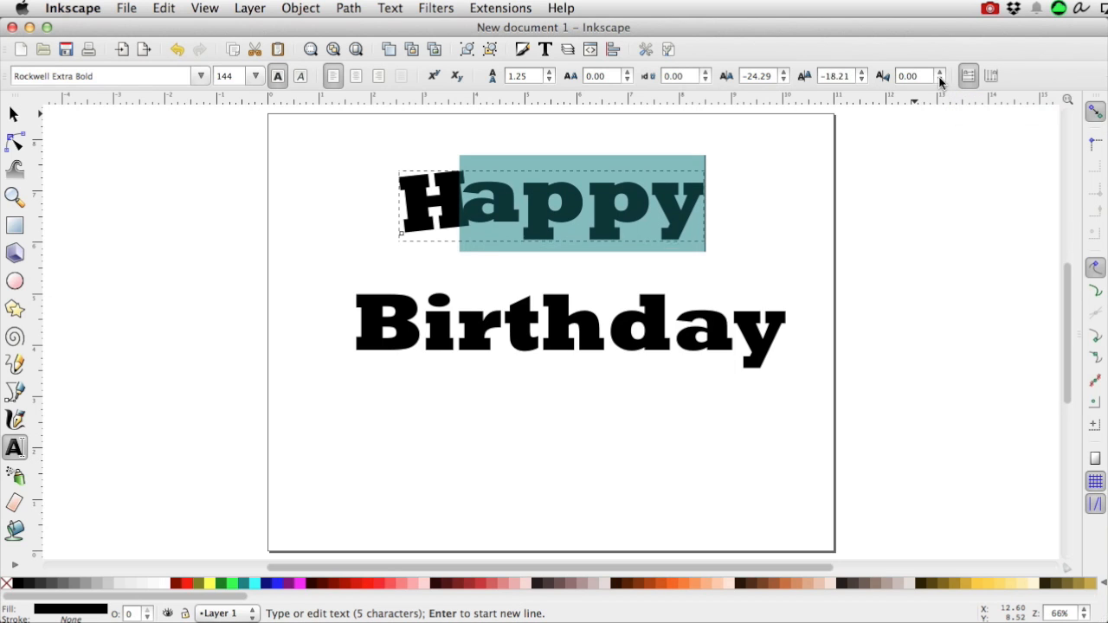
pyautogui.hotkey('alt', 'Up')
pyautogui.hotkey('alt', 'Up')
pyautogui.hotkey('alt', 'Up')
pyautogui.hotkey('alt', 'Up')
pyautogui.hotkey('alt', 'Up')
pyautogui.hotkey('alt', 'Up')
pyautogui.hotkey('alt', 'Up')
pyautogui.hotkey('alt', 'Left')
pyautogui.hotkey('alt', 'Left')
pyautogui.hotkey('alt', 'Left')
pyautogui.hotkey('alt', 'Left')
pyautogui.hotkey('alt', 'Left')
pyautogui.hotkey('alt', 'Left')
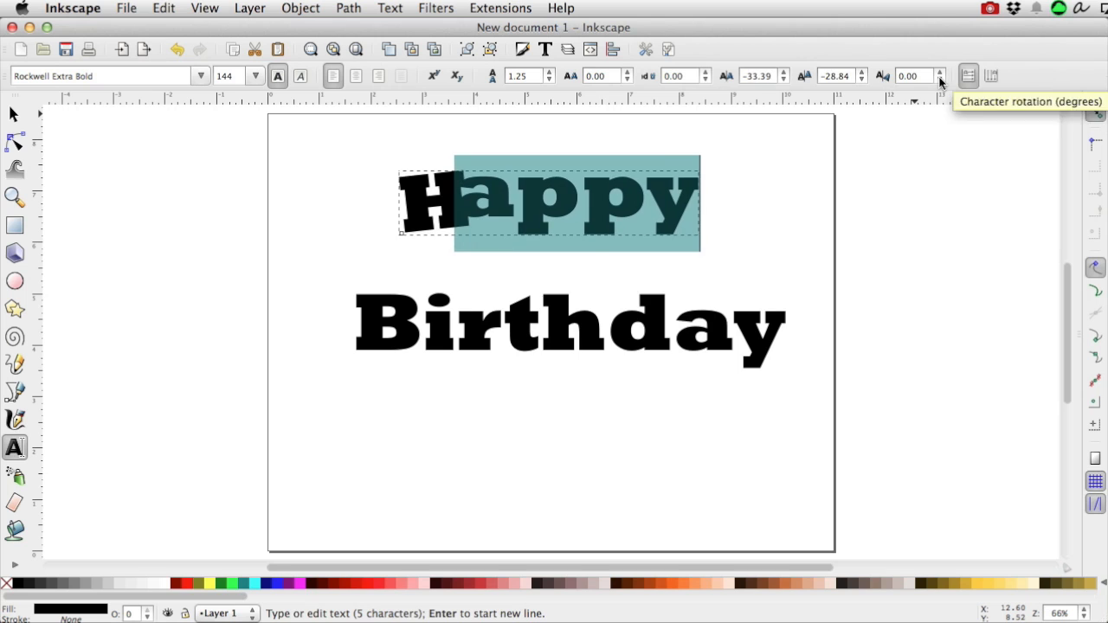
# - Kern the letters "ppy" to -21.25 so they overlap the a, and rotate them to -6.00 degrees
pyautogui.moveTo(517, 197); pyautogui.dragTo(705, 198)
pyautogui.click(940, 79)
pyautogui.hotkey('alt', 'Left')
pyautogui.hotkey('alt', 'Left')
pyautogui.hotkey('alt', 'Left')
pyautogui.hotkey('alt', 'Left')
pyautogui.hotkey('alt', 'Left')
pyautogui.hotkey('alt', 'Left')
pyautogui.hotkey('alt', 'Left')
pyautogui.hotkey('alt', 'Left')
pyautogui.hotkey('alt', 'Left')
pyautogui.hotkey('alt', 'Left')
pyautogui.hotkey('alt', 'Left')
pyautogui.hotkey('alt', 'Left')
pyautogui.hotkey('alt', 'Left')
pyautogui.hotkey('alt', 'Left')
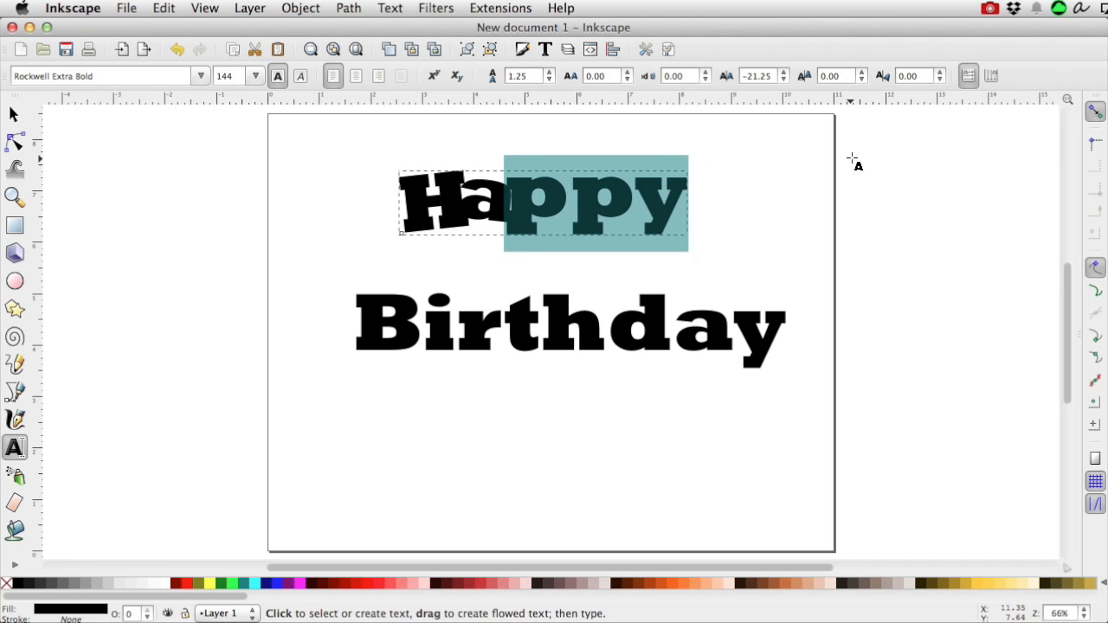
pyautogui.click(940, 79)
# - Kern the last letters "py" of "Happy" to -25.80 and rotate them to 8.10 degrees
pyautogui.click(569, 186)
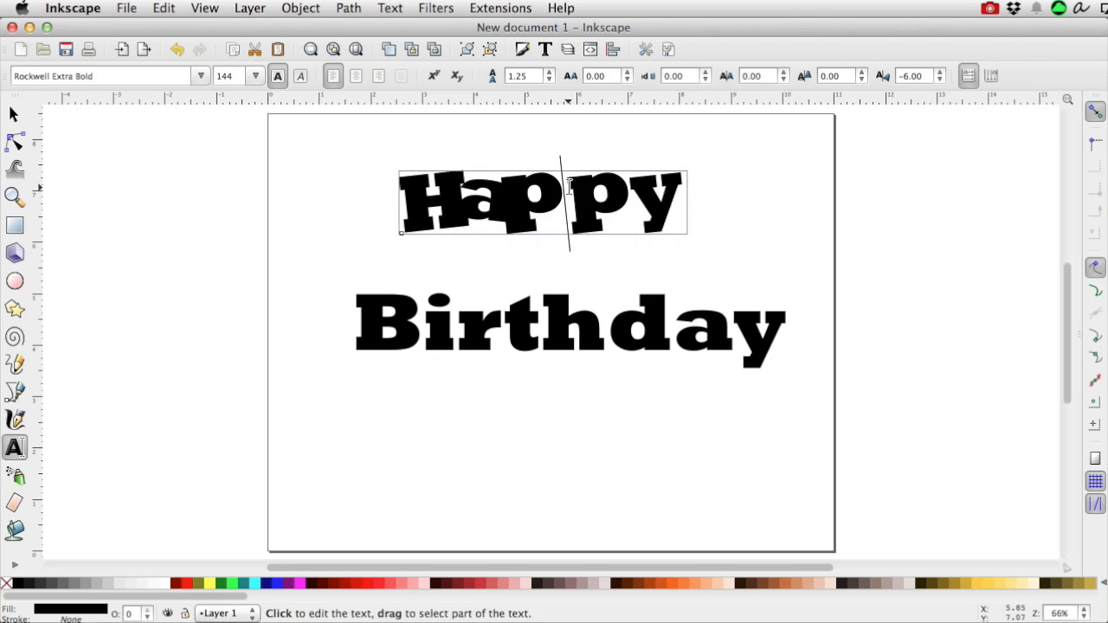
pyautogui.moveTo(569, 186); pyautogui.dragTo(690, 191)
pyautogui.hotkey('alt', 'Left')
pyautogui.hotkey('alt', 'Left')
pyautogui.hotkey('alt', 'Left')
pyautogui.hotkey('alt', 'Left')
pyautogui.hotkey('alt', 'Left')
pyautogui.hotkey('alt', 'Left')
pyautogui.hotkey('alt', 'Left')
pyautogui.hotkey('alt', 'Left')
pyautogui.hotkey('alt', 'Left')
pyautogui.hotkey('alt', 'Left')
pyautogui.hotkey('alt', 'Left')
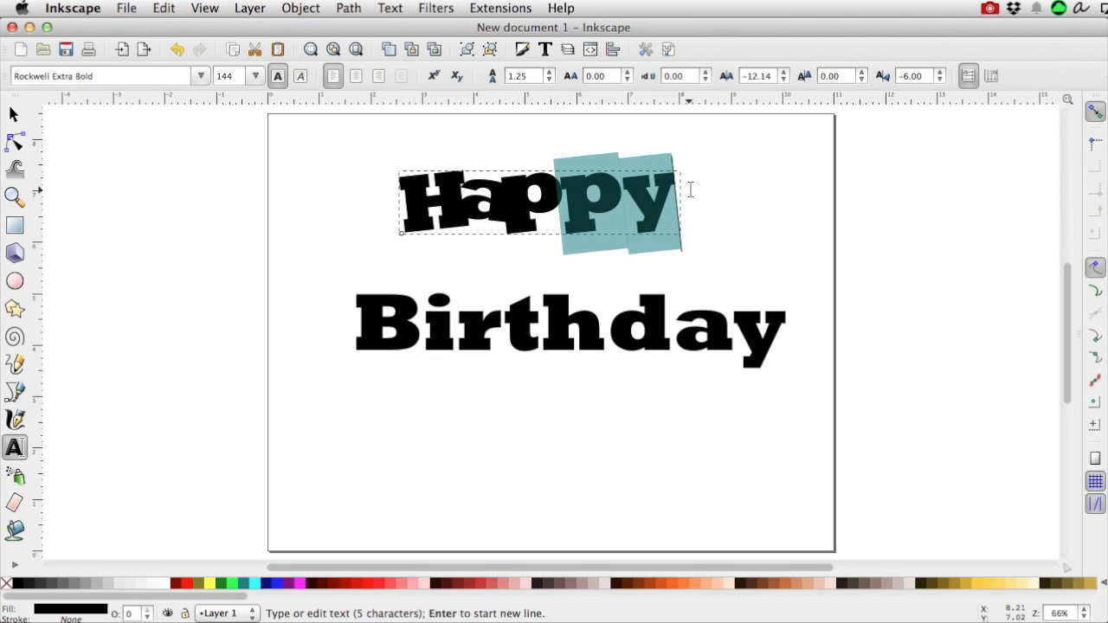
pyautogui.click(941, 76)
pyautogui.moveTo(940, 77); pyautogui.dragTo(941, 76)
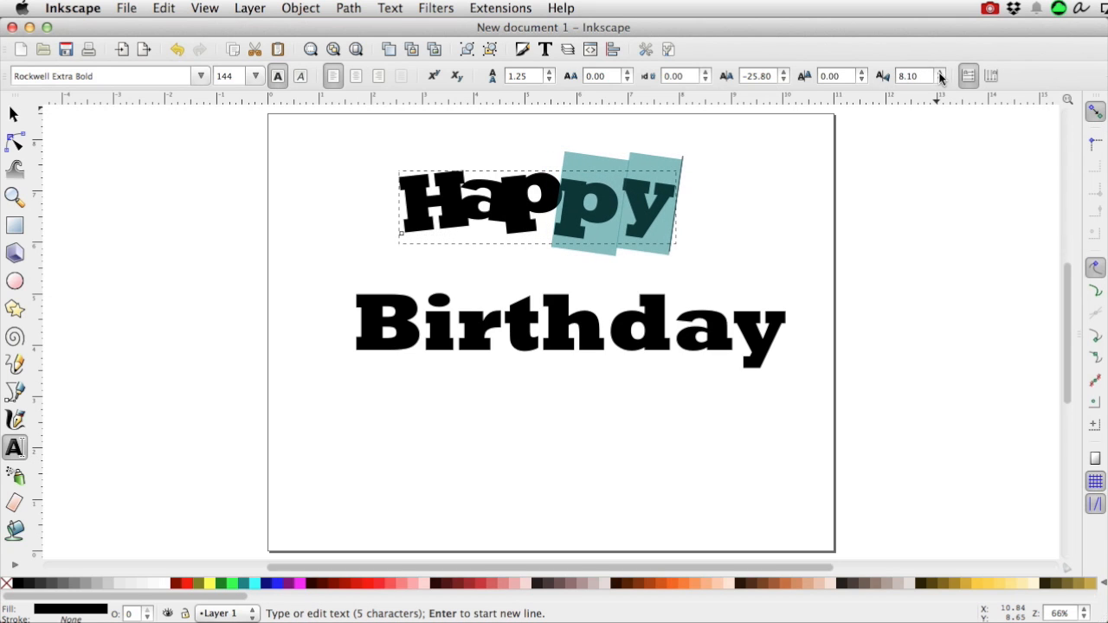
# - Raise the letters "py" to a vertical shift of -9.11 and tighten their horizontal kerning to -34.91
pyautogui.hotkey('alt', 'Up')
pyautogui.hotkey('alt', 'Up')
pyautogui.hotkey('alt', 'Up')
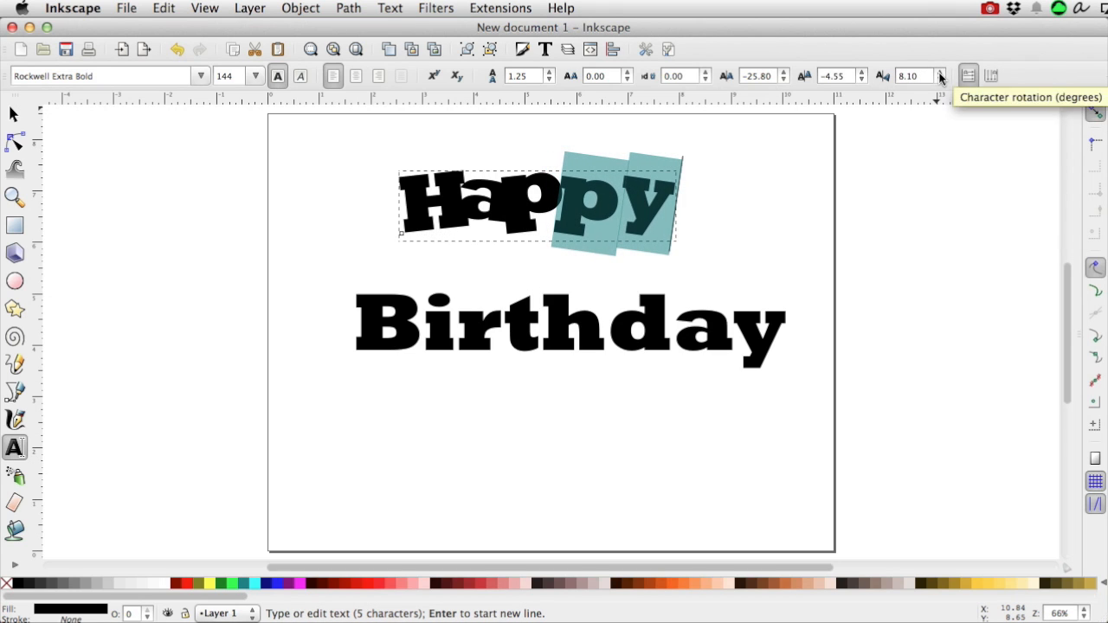
pyautogui.hotkey('alt', 'Up')
pyautogui.hotkey('alt', 'Up')
pyautogui.hotkey('alt', 'Up')
pyautogui.hotkey('alt', 'Left')
pyautogui.hotkey('alt', 'Left')
pyautogui.hotkey('alt', 'Left')
pyautogui.hotkey('alt', 'Left')
pyautogui.hotkey('alt', 'Left')
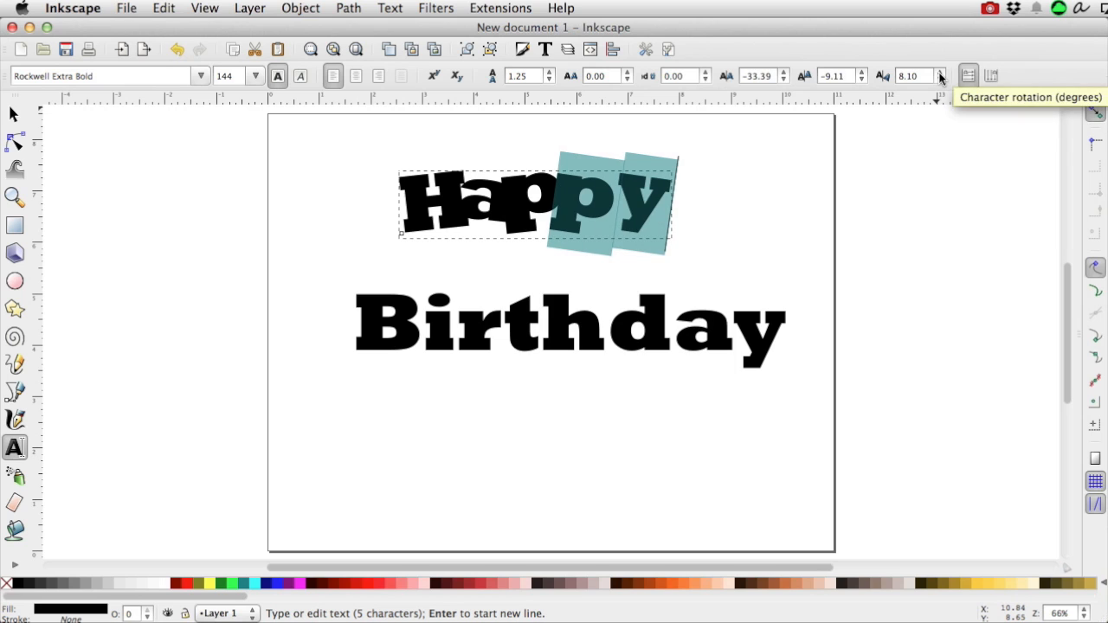
pyautogui.hotkey('alt', 'Left')
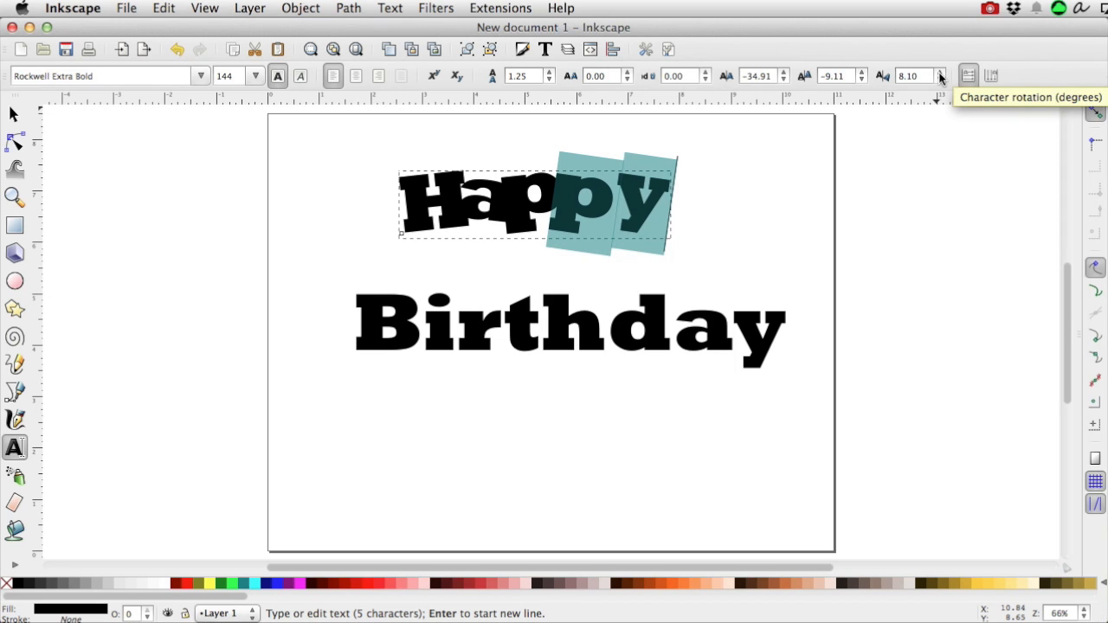
# - Rotate the final y of "Happy" to -11.20 degrees, with horizontal kerning of -7.59 and a vertical shift of 15.18
pyautogui.click(611, 199)
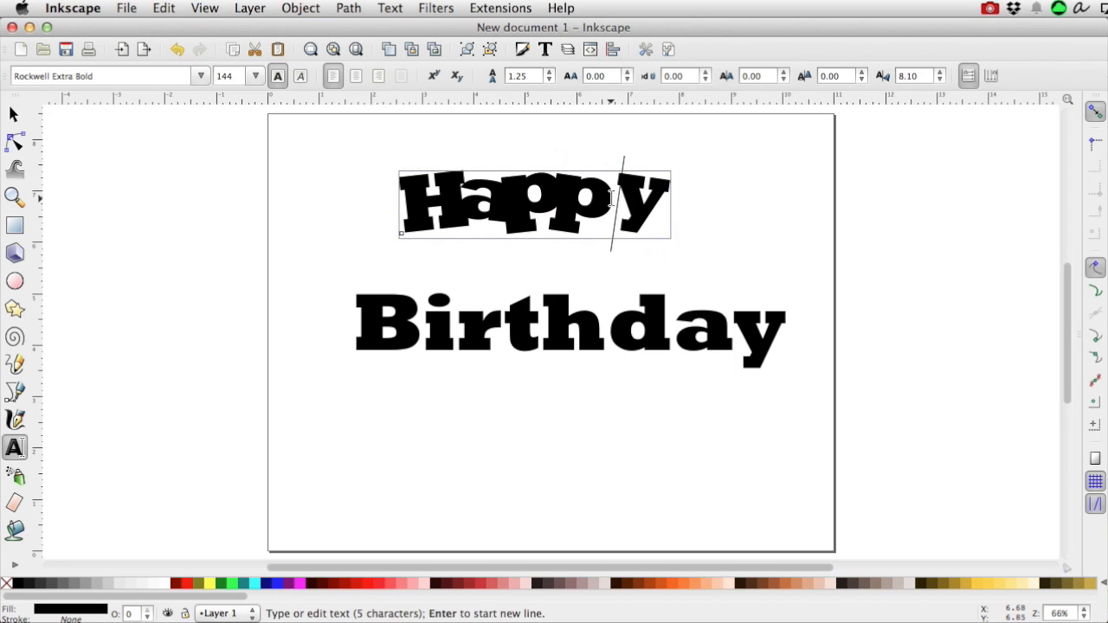
pyautogui.moveTo(611, 199); pyautogui.dragTo(669, 197)
pyautogui.hotkey('alt', 'Left')
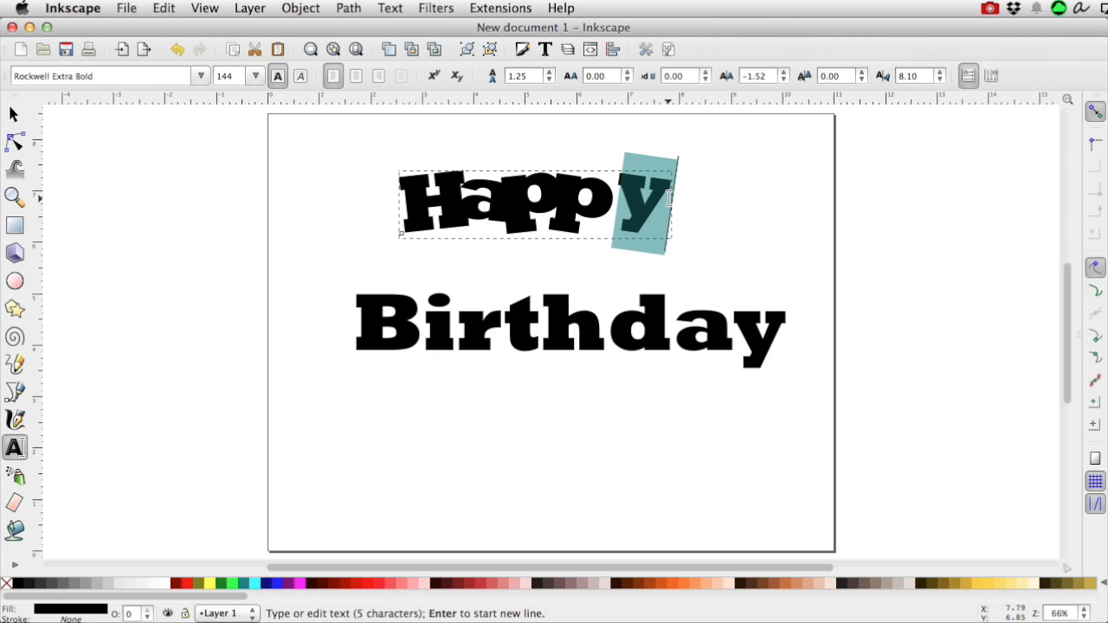
pyautogui.click(939, 80)
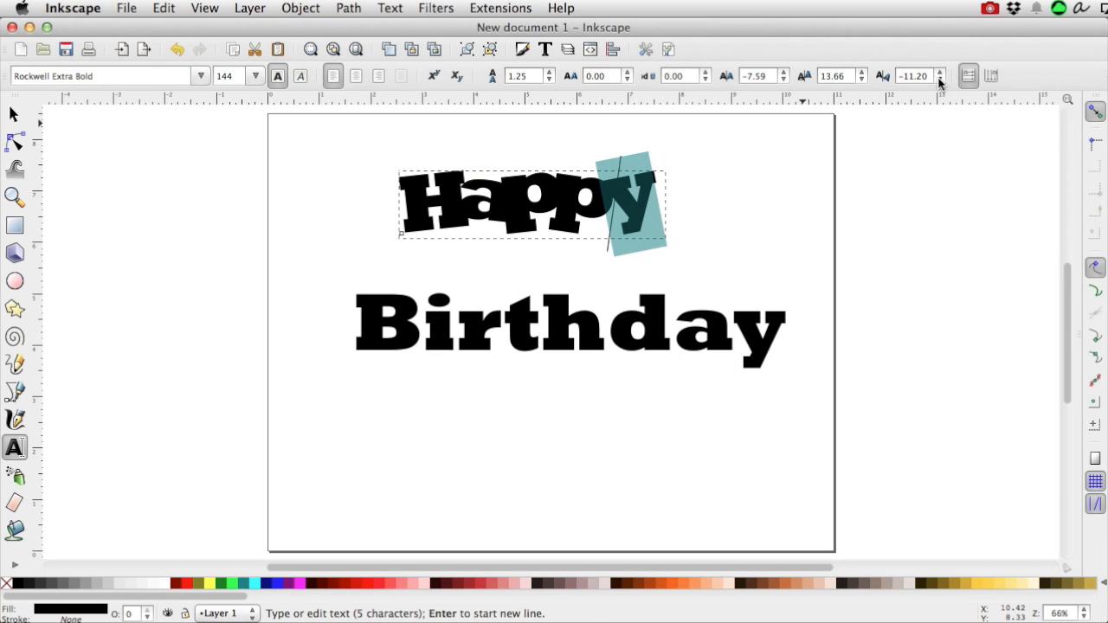
# - Tighten the horizontal kerning of the letters "appy" to -40.98 so they overlap the H further
pyautogui.click(659, 206)
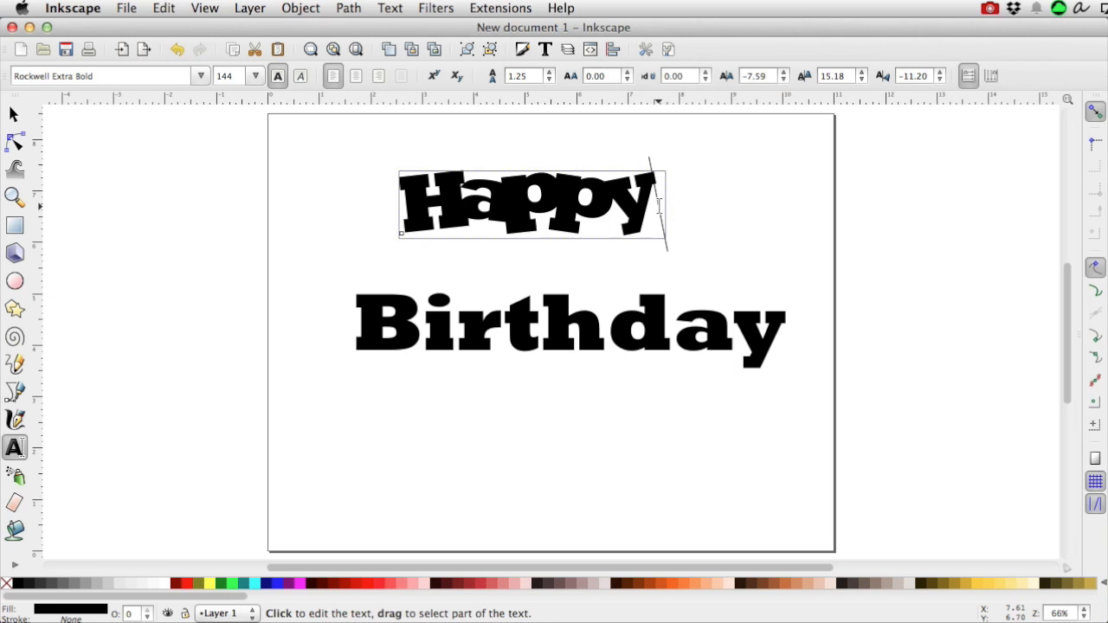
pyautogui.moveTo(659, 205); pyautogui.dragTo(495, 205)
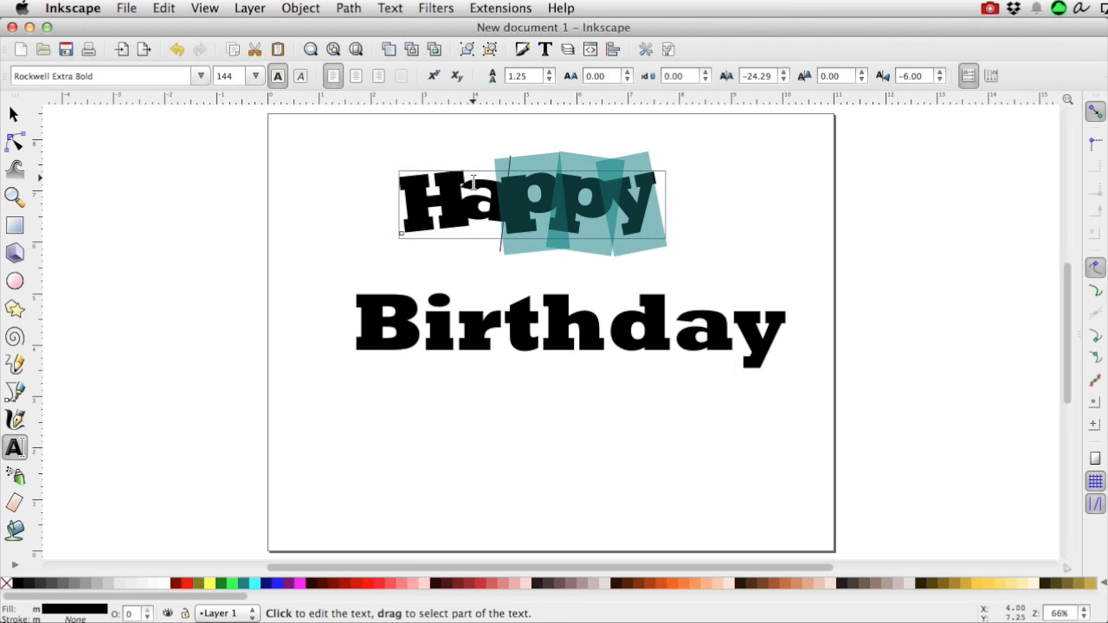
pyautogui.click(658, 205)
pyautogui.moveTo(658, 205); pyautogui.dragTo(470, 202)
pyautogui.hotkey('alt', 'Left')
pyautogui.hotkey('alt', 'Left')
pyautogui.hotkey('alt', 'Left')
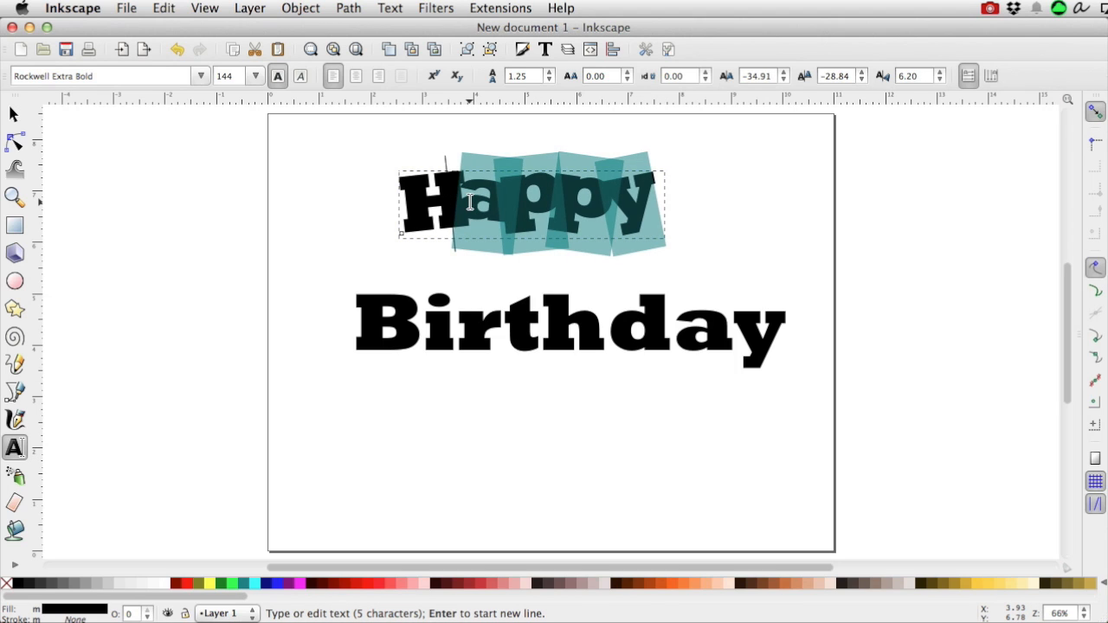
pyautogui.hotkey('alt', 'Left')
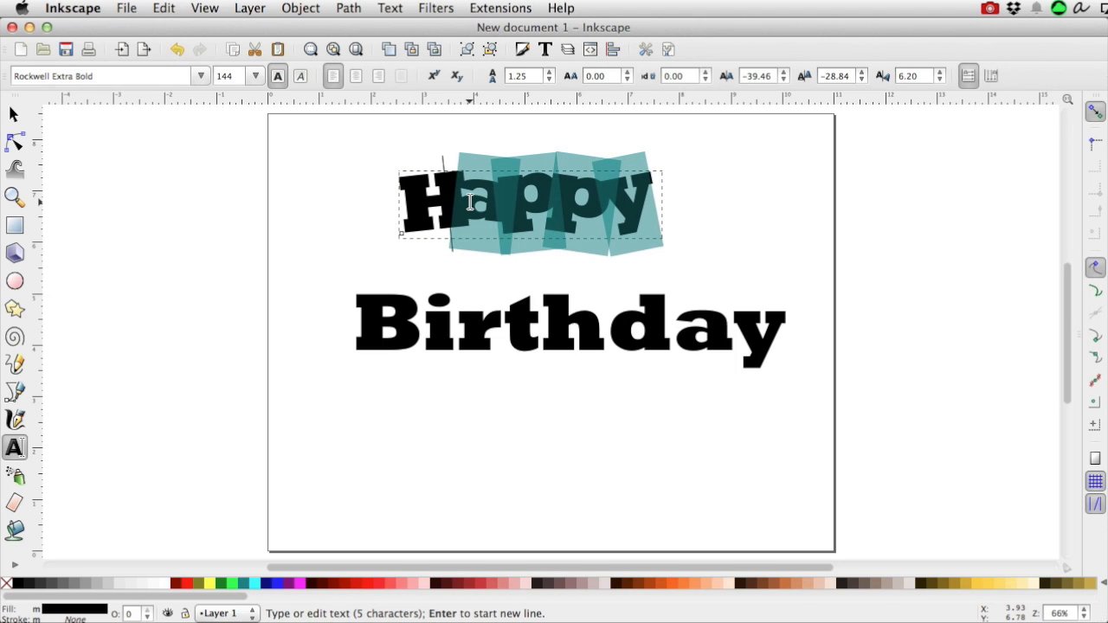
pyautogui.hotkey('alt', 'Left')
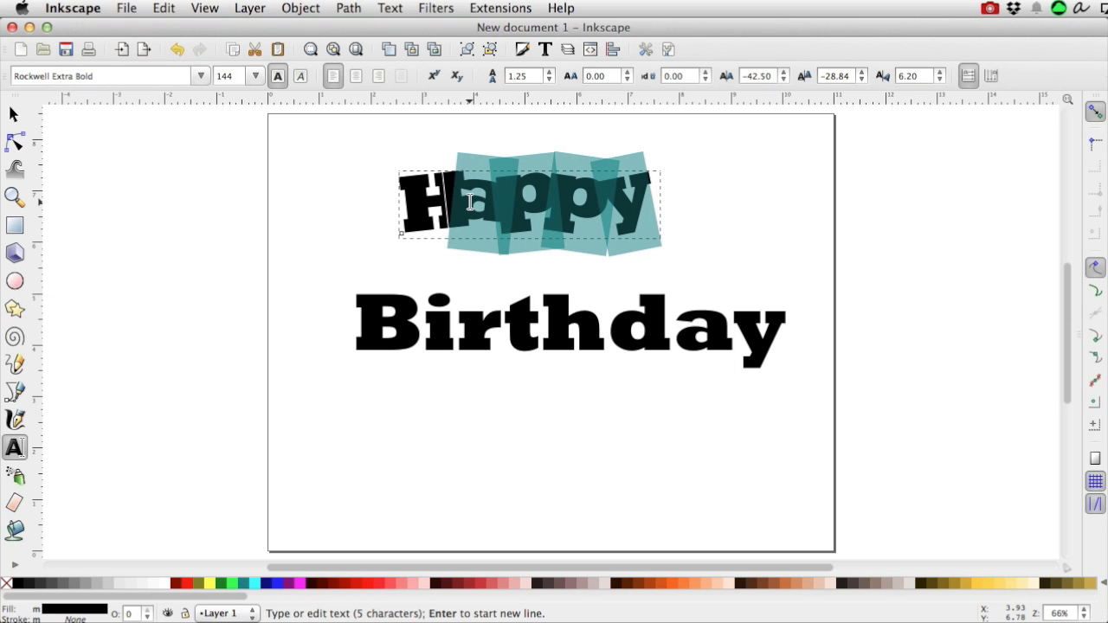
pyautogui.click(730, 189)
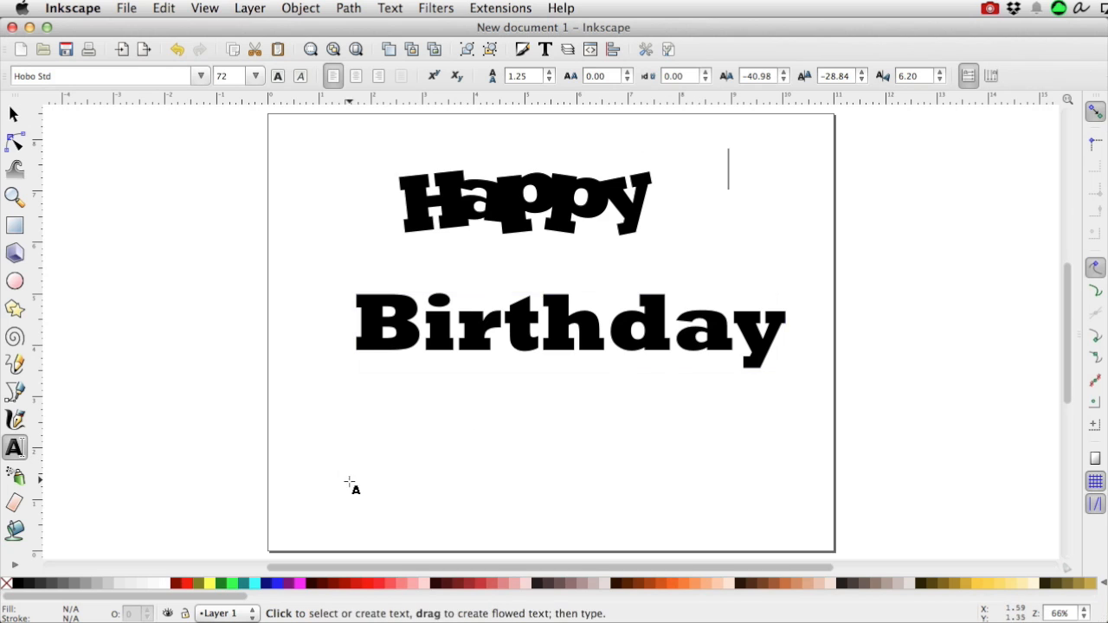
# - Rotate the first letters of "Birthday" individually: B to 8.40, i to -8.20 and r to 8.50 degrees
pyautogui.moveTo(424, 321); pyautogui.dragTo(362, 304)
pyautogui.click(940, 73)
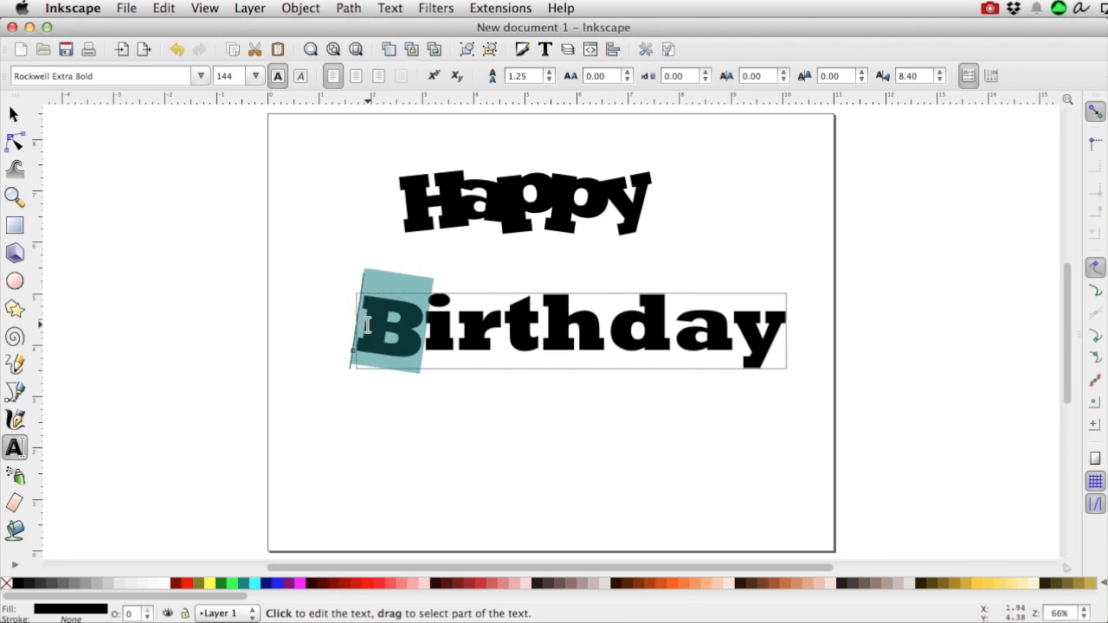
pyautogui.moveTo(423, 324); pyautogui.dragTo(501, 322)
pyautogui.click(940, 79)
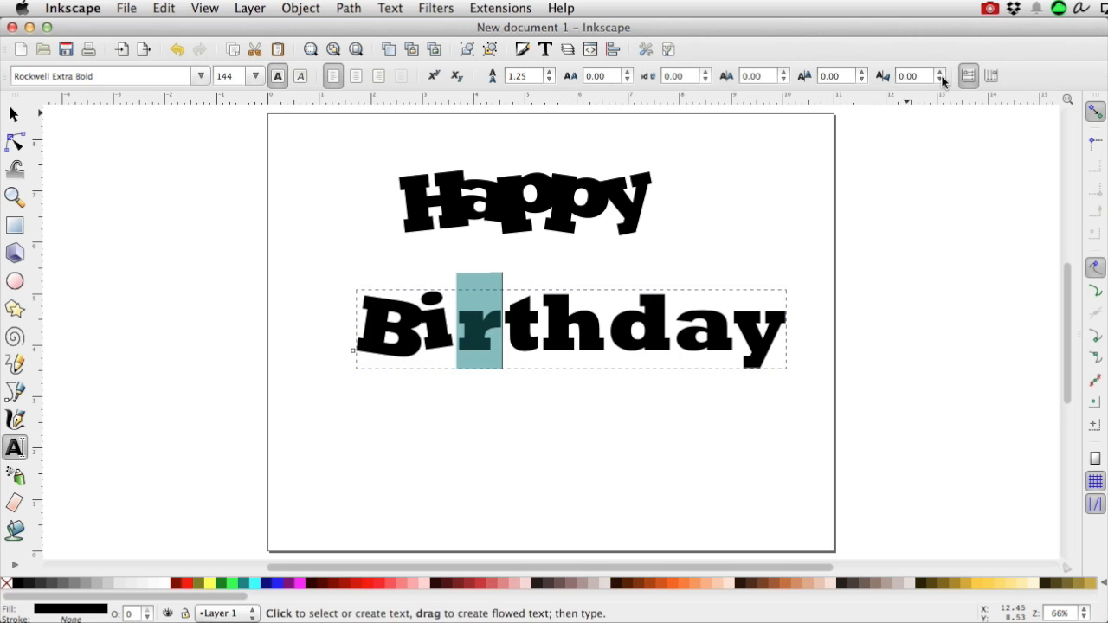
pyautogui.click(940, 79)
pyautogui.click(942, 73)
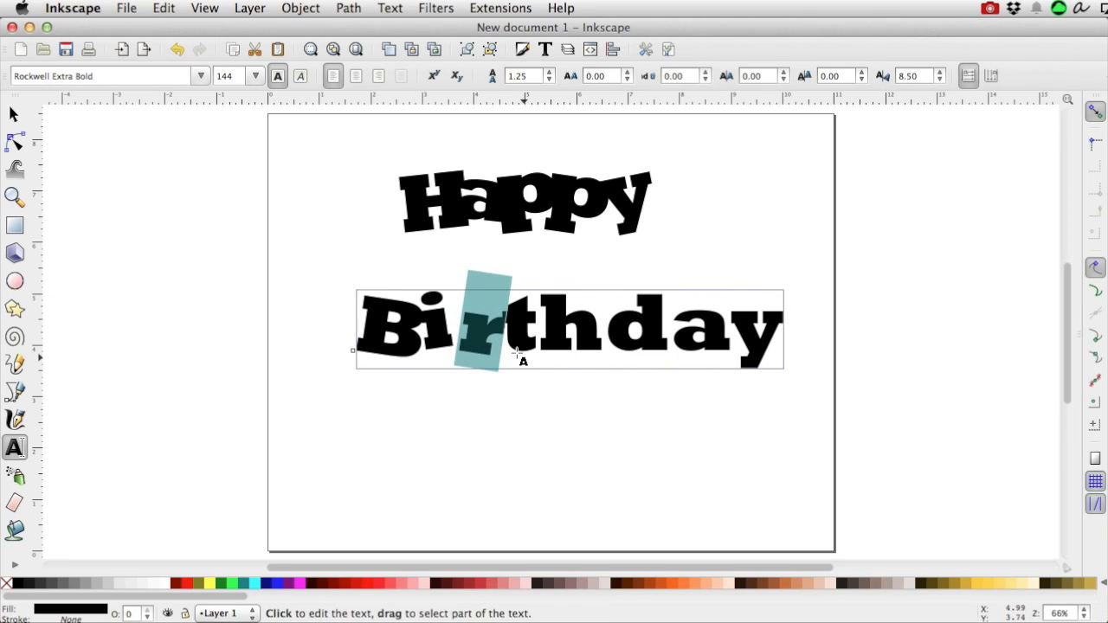
# - Rotate the remaining letters of "Birthday": t to -4.50, h to 6.00, d to -14.50, a to 11.00 and y to -11.60 degrees
pyautogui.moveTo(502, 333); pyautogui.dragTo(422, 342)
pyautogui.click(942, 73)
pyautogui.click(941, 81)
pyautogui.click(941, 73)
pyautogui.click(940, 72)
pyautogui.click(940, 73)
pyautogui.click(941, 81)
# - Kern the letters "irthday" slightly closer to the B
pyautogui.click(778, 339)
pyautogui.press('alt+less')
pyautogui.press('alt+less')
pyautogui.press('alt+less')
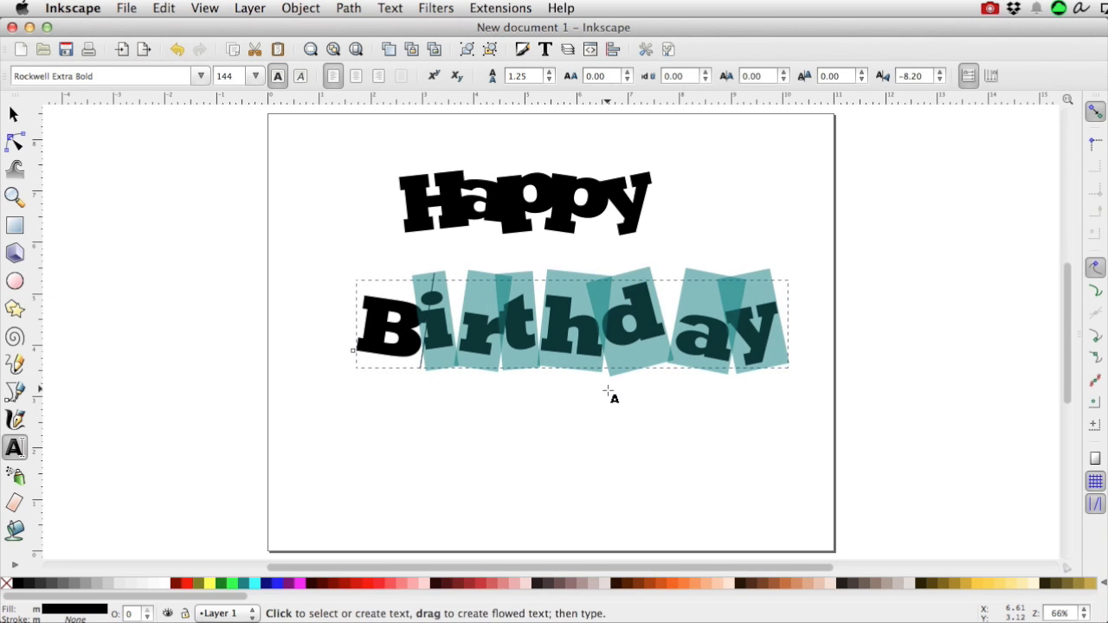
# - Tighten the horizontal kerning of the letters "rthday" to -15.18 so they move against the i
pyautogui.click(447, 333)
pyautogui.moveTo(446, 333); pyautogui.dragTo(779, 336)
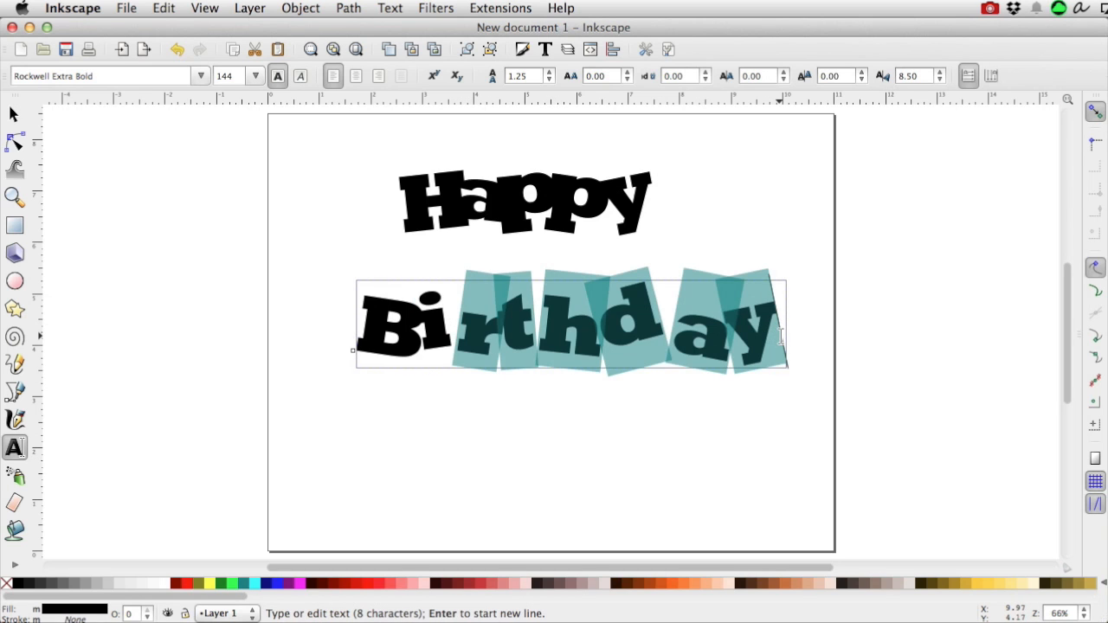
pyautogui.press('alt+less')
pyautogui.press('alt+less')
pyautogui.press('alt+less')
pyautogui.press('alt+less')
pyautogui.press('alt+less')
pyautogui.press('alt+less')
pyautogui.press('alt+less')
pyautogui.press('alt+less')
pyautogui.press('alt+less')
pyautogui.press('alt+less')
pyautogui.press('alt+less')
pyautogui.press('alt+less')
pyautogui.press('alt+less')
pyautogui.press('alt+less')
pyautogui.press('alt+less')
pyautogui.press('alt+less')
pyautogui.press('alt+less')
pyautogui.press('alt+less')
pyautogui.press('alt+less')
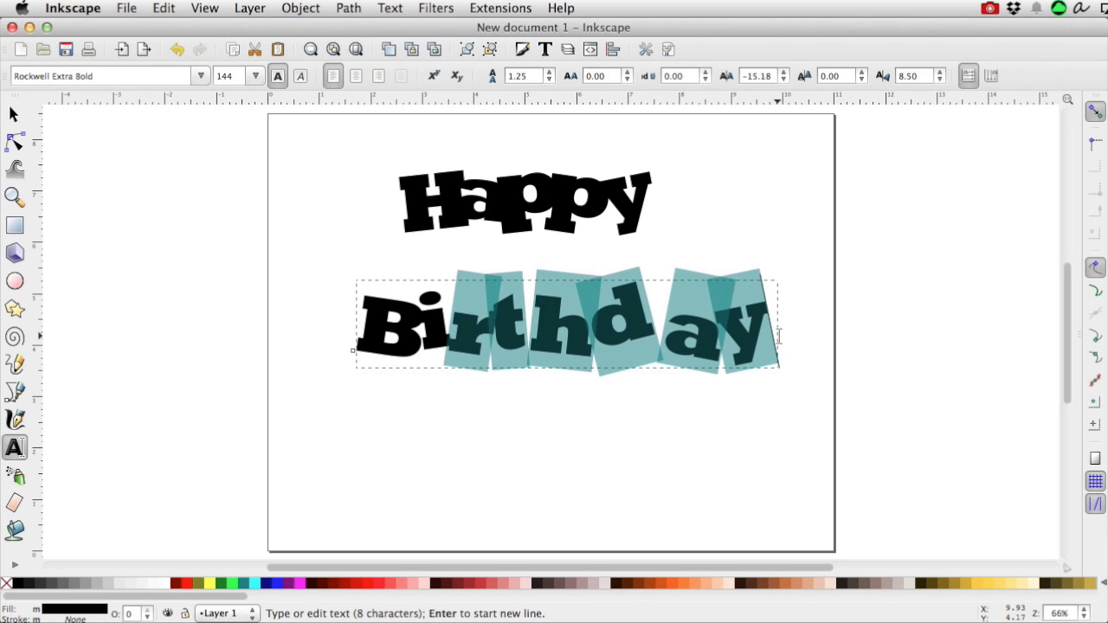
# - Raise the letters "rthday" to a vertical shift of -9.11 and tighten their horizontal kerning to -19.73
pyautogui.hotkey('alt', 'Up')
pyautogui.hotkey('alt', 'Up')
pyautogui.hotkey('alt', 'Up')
pyautogui.hotkey('alt', 'Up')
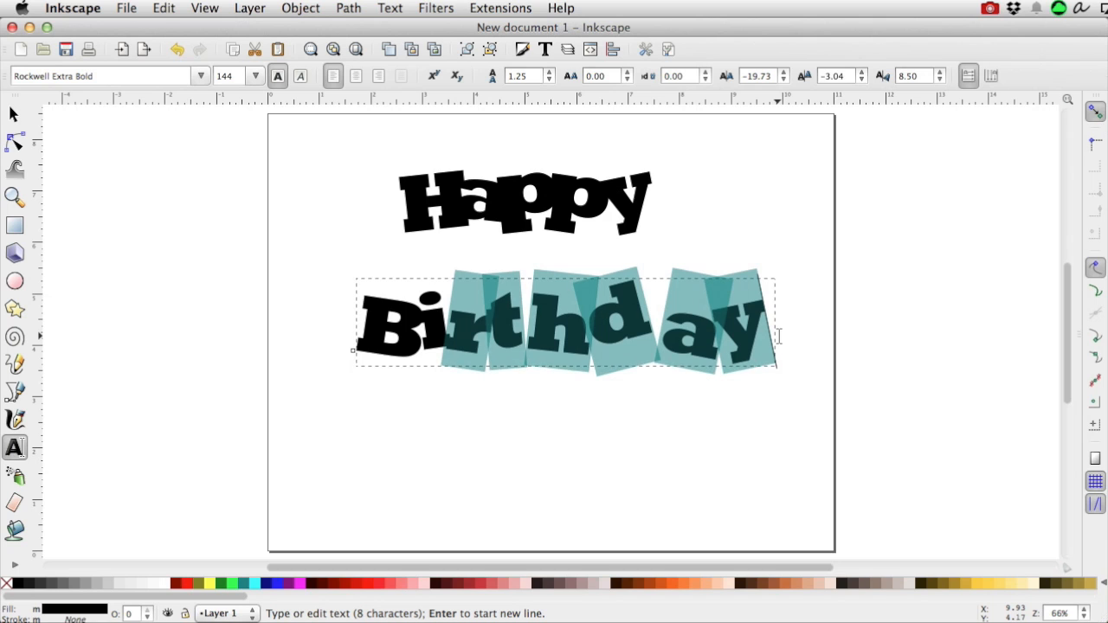
pyautogui.hotkey('alt', 'Up')
pyautogui.hotkey('alt', 'Up')
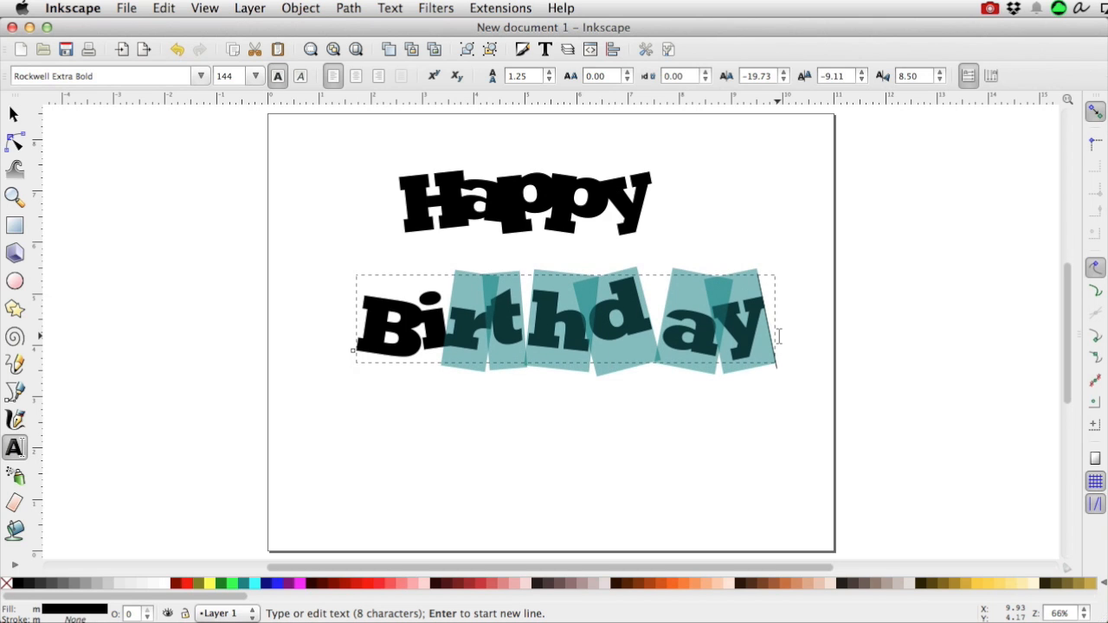
# - Kern the letters "thday" to -4.55 so the t overlaps the r
pyautogui.click(525, 325)
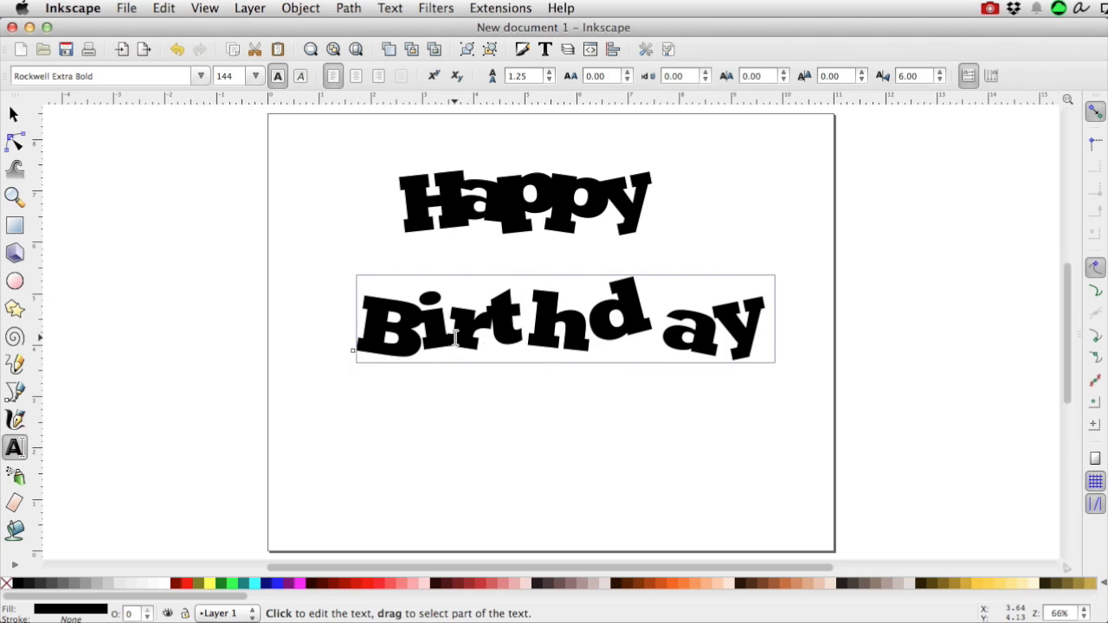
pyautogui.moveTo(485, 321); pyautogui.dragTo(767, 329)
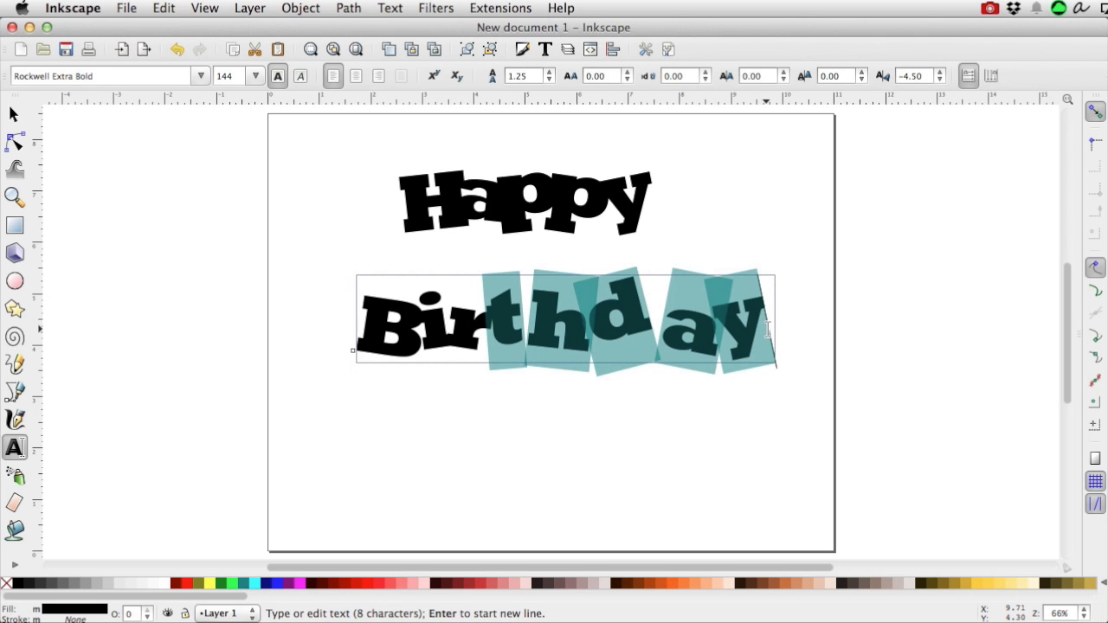
pyautogui.press('alt+less')
pyautogui.press('alt+less')
pyautogui.press('alt+less')
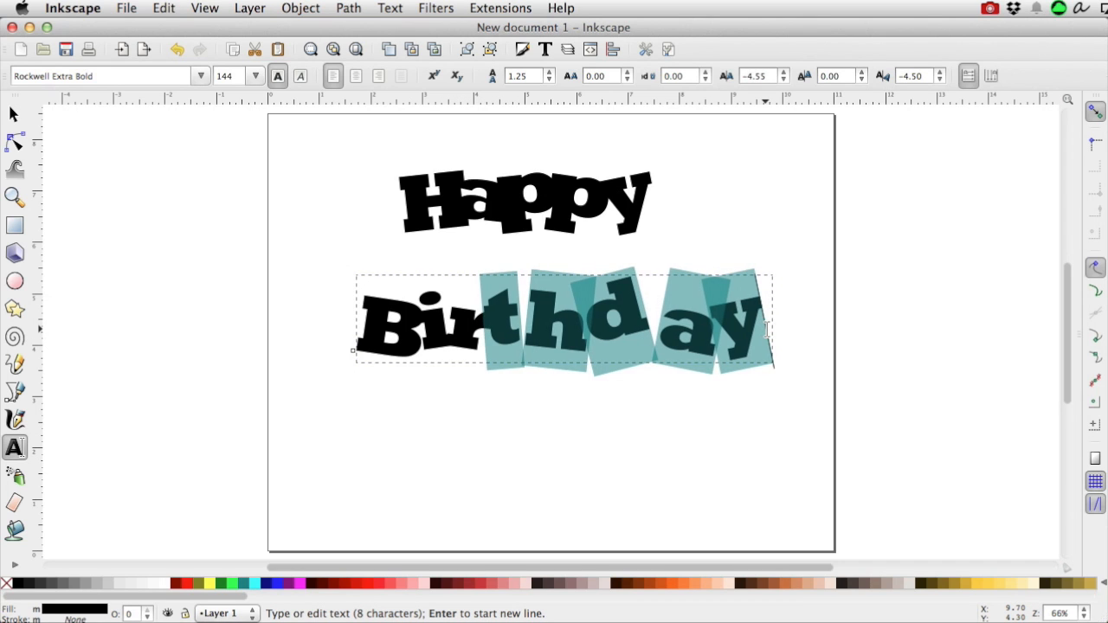
# - Kern the letters "hday" to -19.73 so the h overlaps the t
pyautogui.click(521, 327)
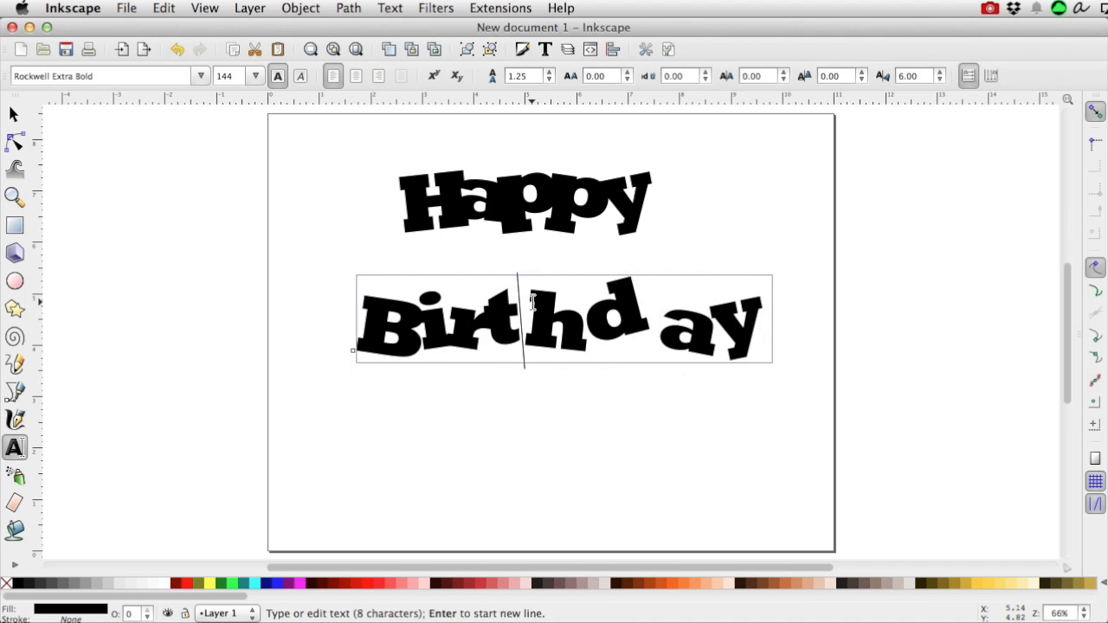
pyautogui.moveTo(521, 327); pyautogui.dragTo(755, 327)
pyautogui.hotkey('alt', 'Left')
pyautogui.hotkey('alt', 'Left')
pyautogui.hotkey('alt', 'Left')
pyautogui.hotkey('alt', 'Left')
pyautogui.hotkey('alt', 'Left')
pyautogui.hotkey('alt', 'Left')
pyautogui.hotkey('alt', 'Left')
pyautogui.hotkey('alt', 'Left')
pyautogui.hotkey('alt', 'Left')
pyautogui.hotkey('alt', 'Left')
pyautogui.hotkey('alt', 'Left')
pyautogui.hotkey('alt', 'Left')
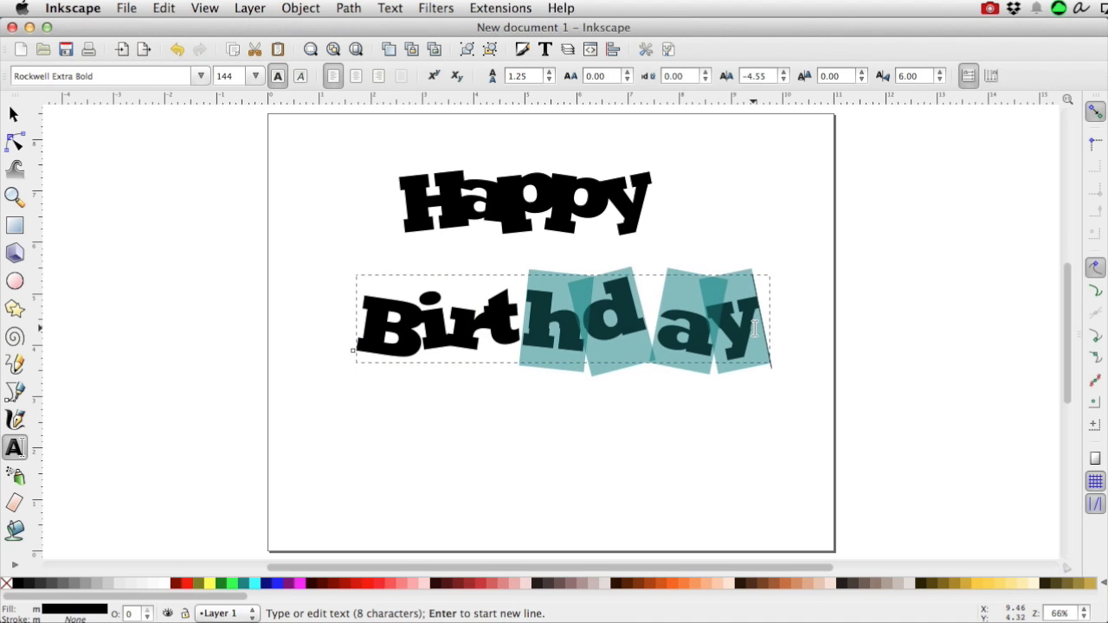
pyautogui.hotkey('alt', 'Left')
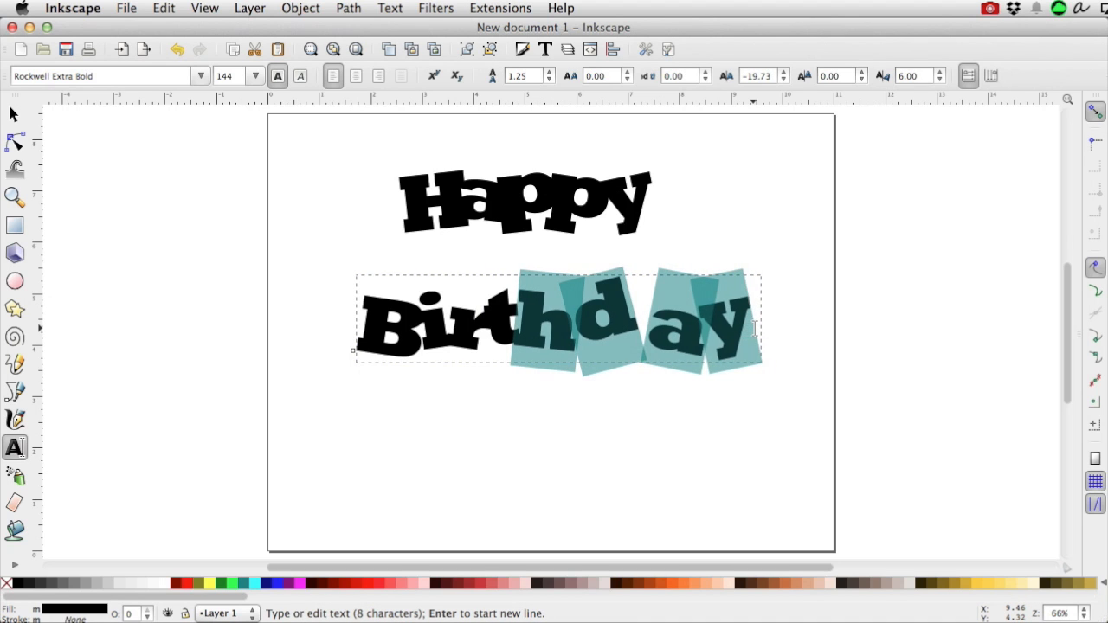
# - Raise the letters "hday" slightly relative to the t
pyautogui.hotkey('alt', 'Up')
pyautogui.hotkey('alt', 'Up')
pyautogui.hotkey('alt', 'Up')
pyautogui.hotkey('alt', 'Up')
pyautogui.hotkey('alt', 'Up')
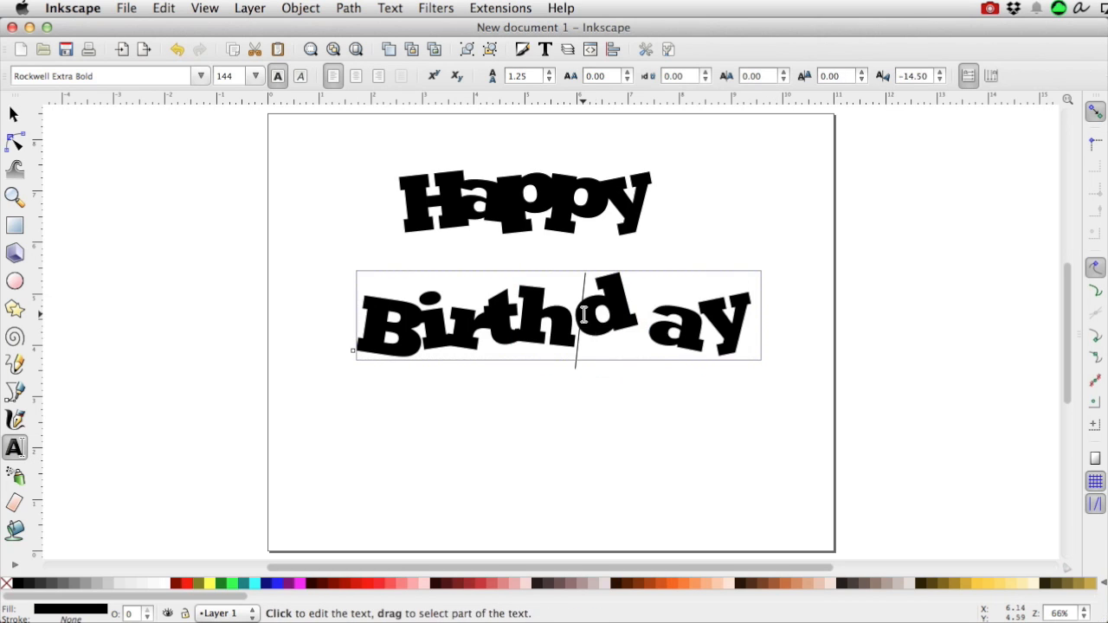
# - Kern the letters "day" closer so the d overlaps the h, and lower them slightly
pyautogui.moveTo(576, 322); pyautogui.dragTo(743, 337)
pyautogui.hotkey('alt', 'Left')
pyautogui.hotkey('alt', 'Left')
pyautogui.hotkey('alt', 'Left')
pyautogui.hotkey('alt', 'Left')
pyautogui.hotkey('alt', 'Left')
pyautogui.hotkey('alt', 'Left')
pyautogui.hotkey('alt', 'Down')
pyautogui.hotkey('alt', 'Down')
# - Raise the letters "ay" of "Birthday" to a vertical shift of -30.36 and tighten their horizontal kerning to -39.46
pyautogui.moveTo(647, 345); pyautogui.dragTo(746, 334)
pyautogui.hotkey('alt', 'shift', 'Up')
pyautogui.hotkey('alt', 'shift', 'Left')
pyautogui.hotkey('alt', 'shift', 'Left')
pyautogui.hotkey('alt', 'Left')
pyautogui.hotkey('alt', 'Left')
pyautogui.hotkey('alt', 'Left')
pyautogui.hotkey('alt', 'Left')
pyautogui.hotkey('alt', 'Left')
pyautogui.hotkey('alt', 'Left')
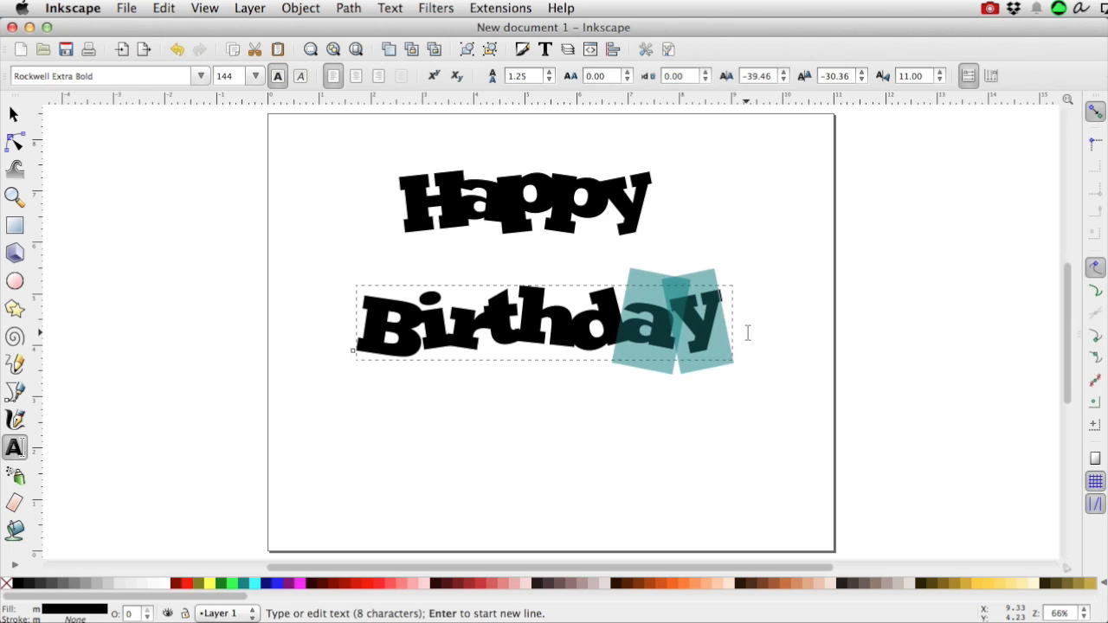
# - Rotate the final y of "Birthday" to 14.80 degrees
pyautogui.moveTo(679, 333); pyautogui.dragTo(720, 331)
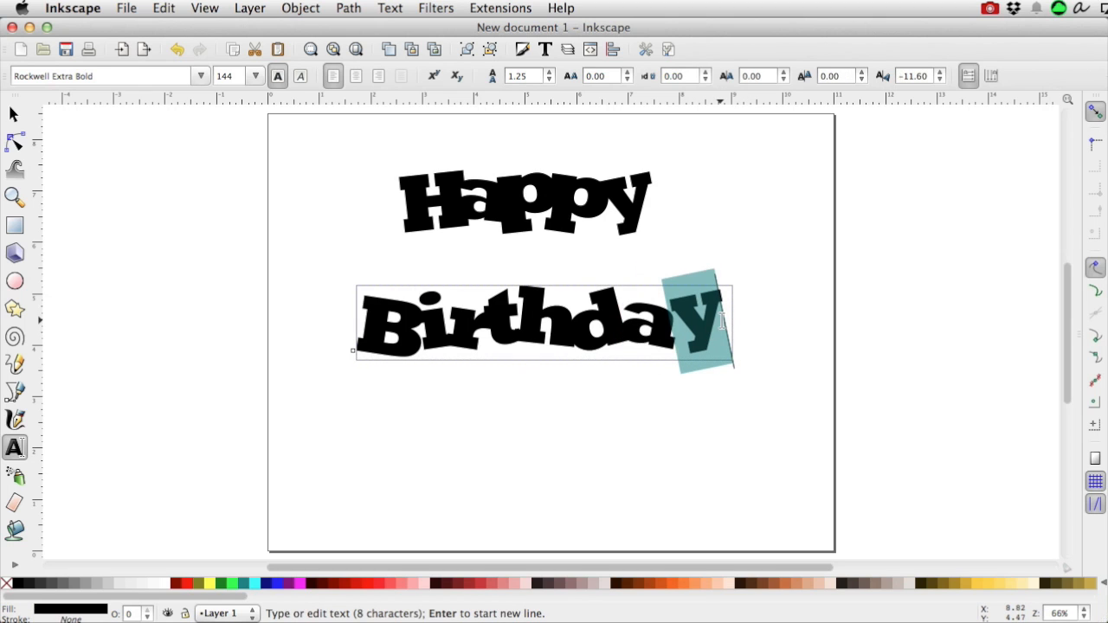
pyautogui.click(941, 81)
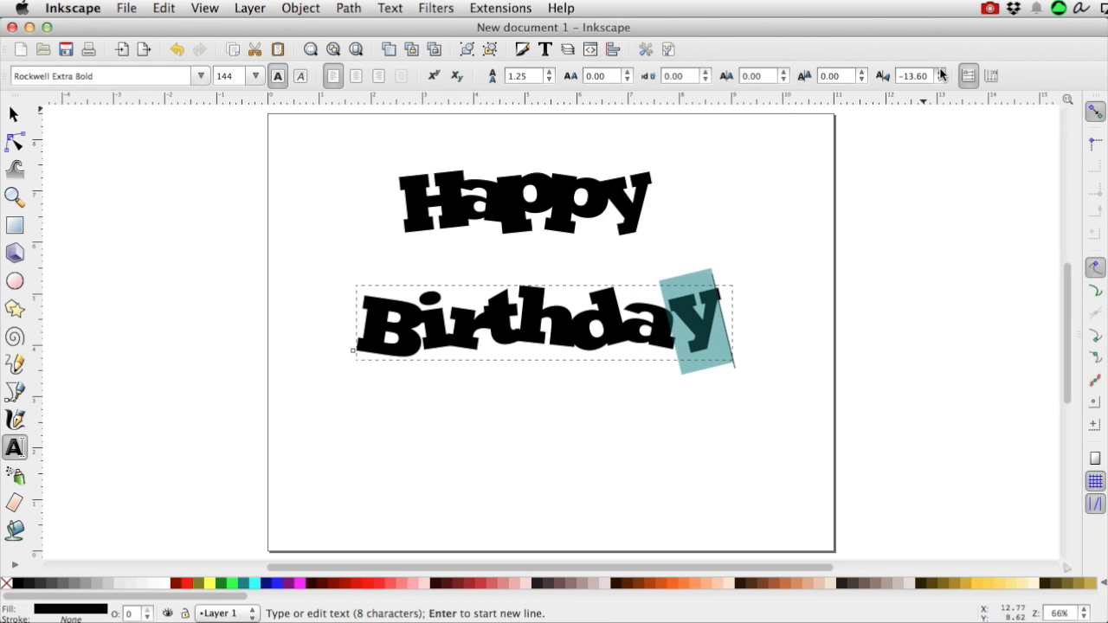
pyautogui.click(941, 73)
pyautogui.click(941, 72)
pyautogui.click(941, 73)
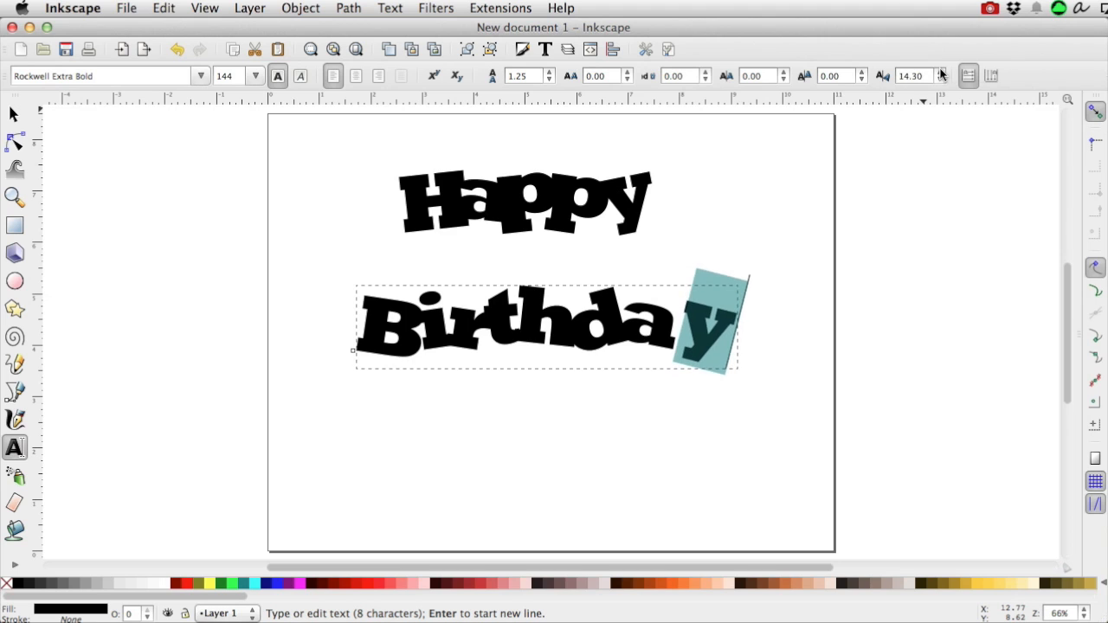
# - Kern the final y of "Birthday" to -34.91 and lower it to a vertical shift of 18.21
pyautogui.click(686, 320)
pyautogui.moveTo(688, 320); pyautogui.dragTo(716, 325)
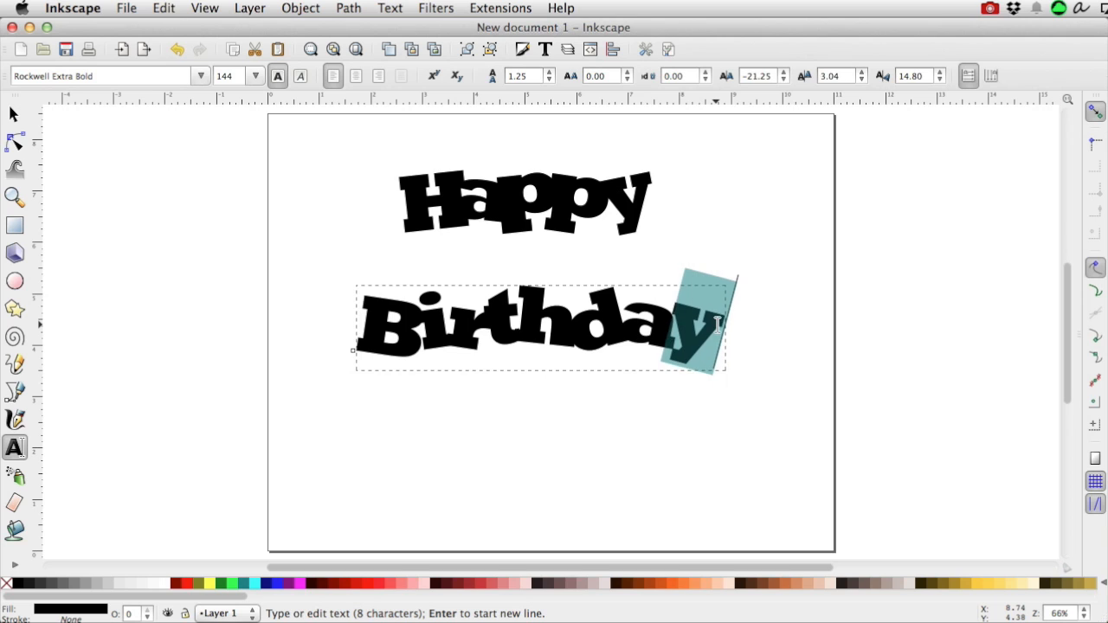
pyautogui.hotkey('alt', 'Left')
pyautogui.hotkey('alt', 'Down')
pyautogui.hotkey('alt', 'Down')
pyautogui.hotkey('alt', 'Down')
pyautogui.hotkey('alt', 'Left')
pyautogui.hotkey('alt', 'Down')
pyautogui.hotkey('alt', 'Down')
pyautogui.hotkey('alt', 'Down')
pyautogui.hotkey('alt', 'Down')
pyautogui.hotkey('alt', 'Left')
pyautogui.hotkey('alt', 'Left')
pyautogui.hotkey('alt', 'Left')
pyautogui.hotkey('alt', 'Left')
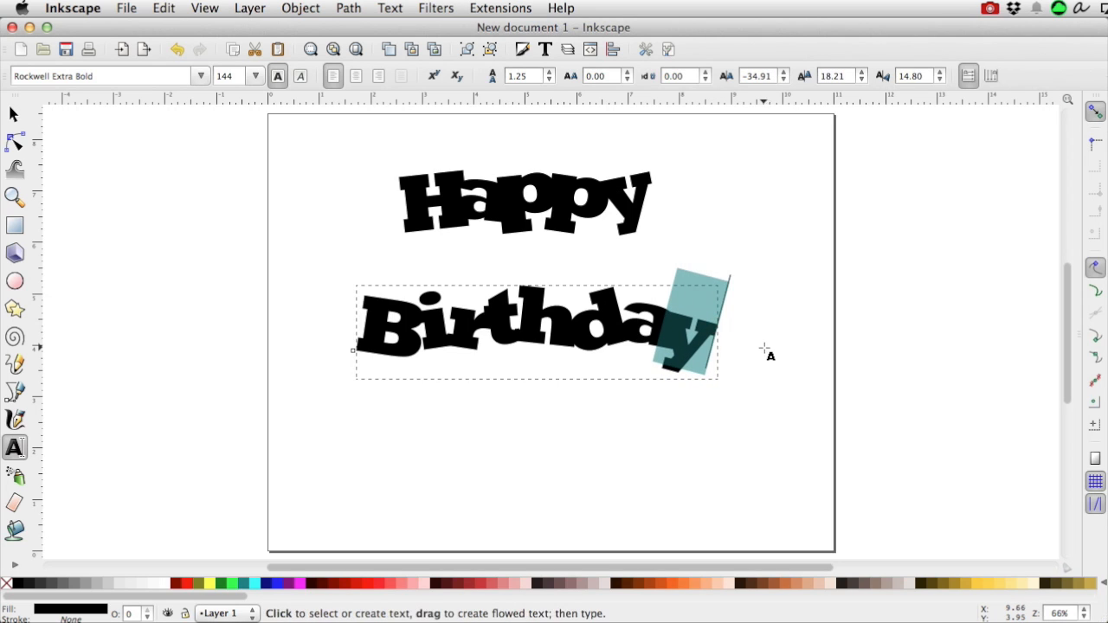
pyautogui.click(753, 346)
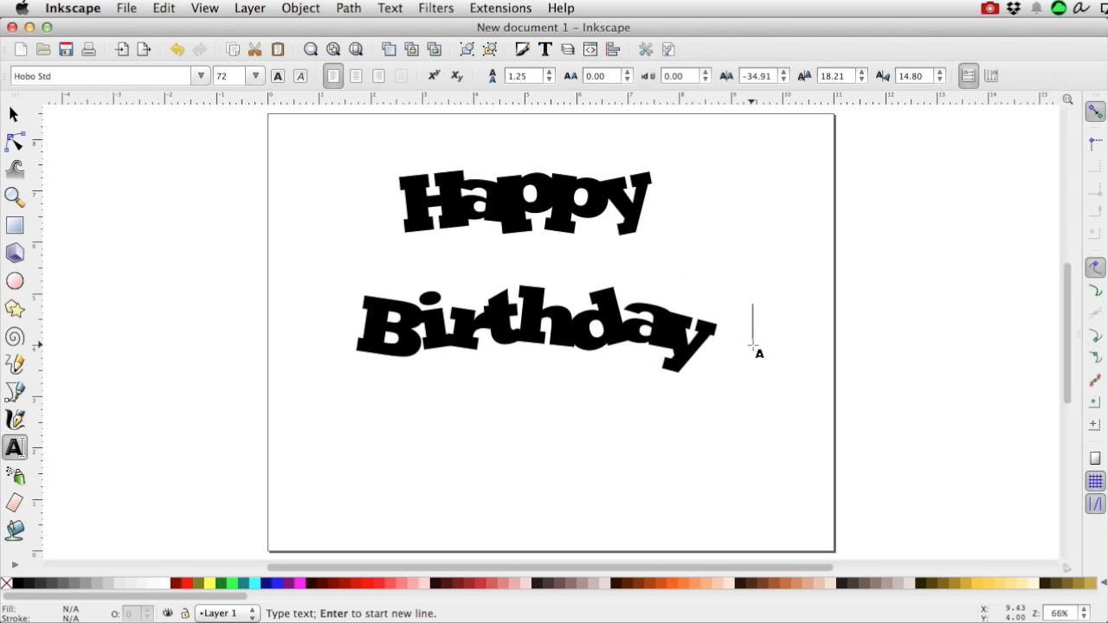
# - Adjust the final y of "Birthday" to a vertical shift of 7.59 and horizontal kerning of -37.95
pyautogui.click(707, 334)
pyautogui.hotkey('shift', 'Left')
pyautogui.hotkey('alt', 'Up')
pyautogui.hotkey('alt', 'Up')
pyautogui.hotkey('alt', 'Up')
pyautogui.hotkey('alt', 'Up')
pyautogui.hotkey('alt', 'Up')
pyautogui.hotkey('alt', 'Up')
pyautogui.hotkey('alt', 'Up')
pyautogui.hotkey('alt', 'Up')
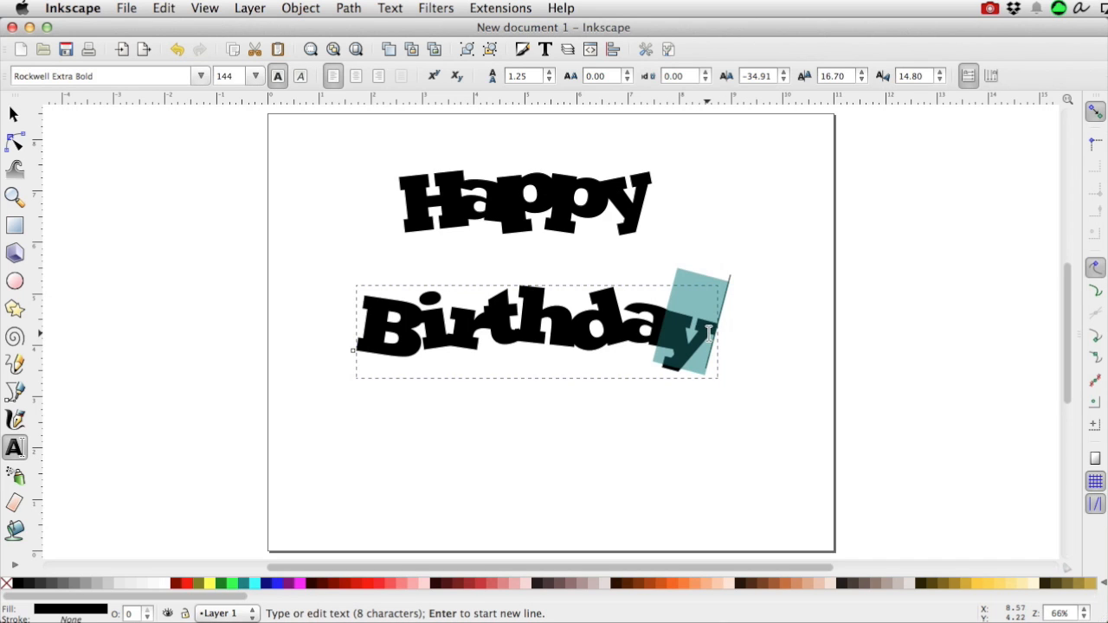
pyautogui.hotkey('alt', 'Left')
pyautogui.hotkey('alt', 'Left')
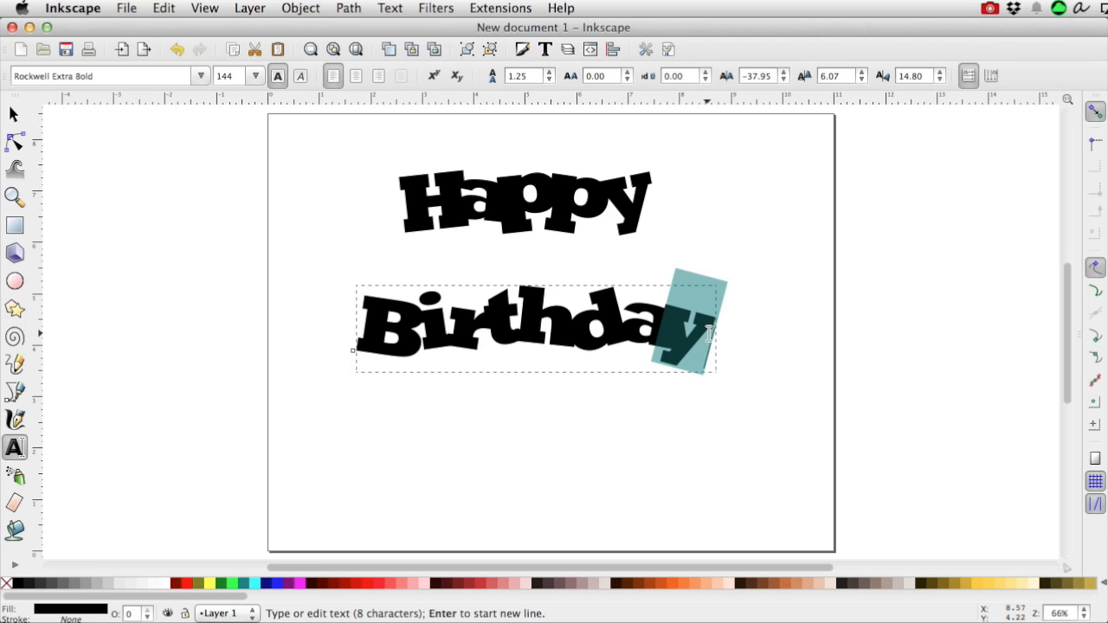
pyautogui.hotkey('alt', 'Down')
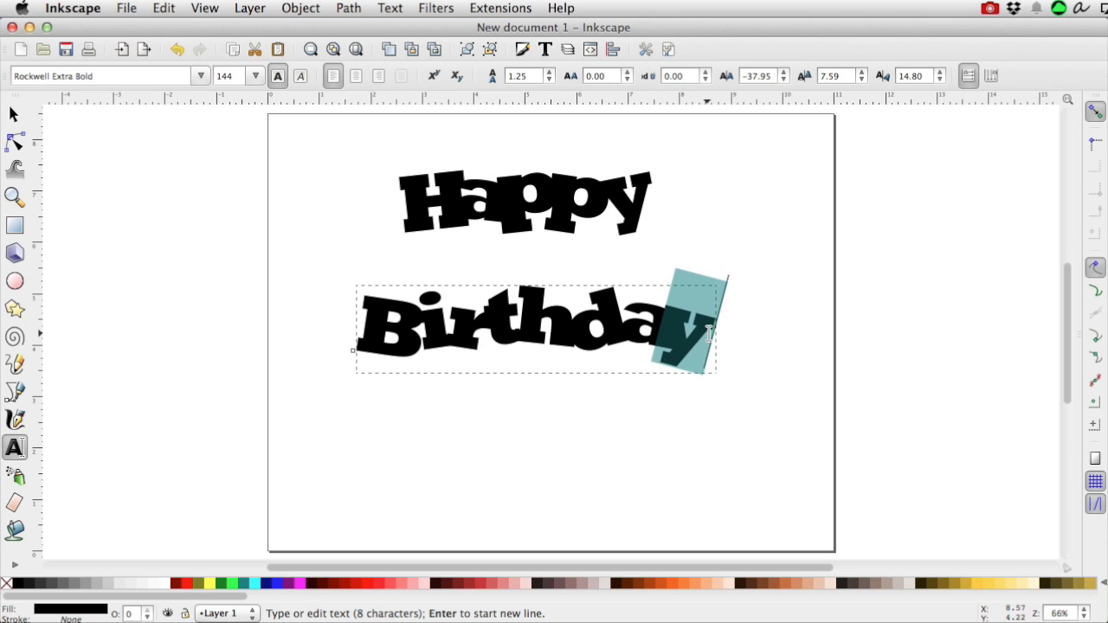
# - Rotate the letter a of "Birthday" to 0.30 degrees and lower it to a vertical shift of -24.29
pyautogui.moveTo(632, 324); pyautogui.dragTo(659, 325)
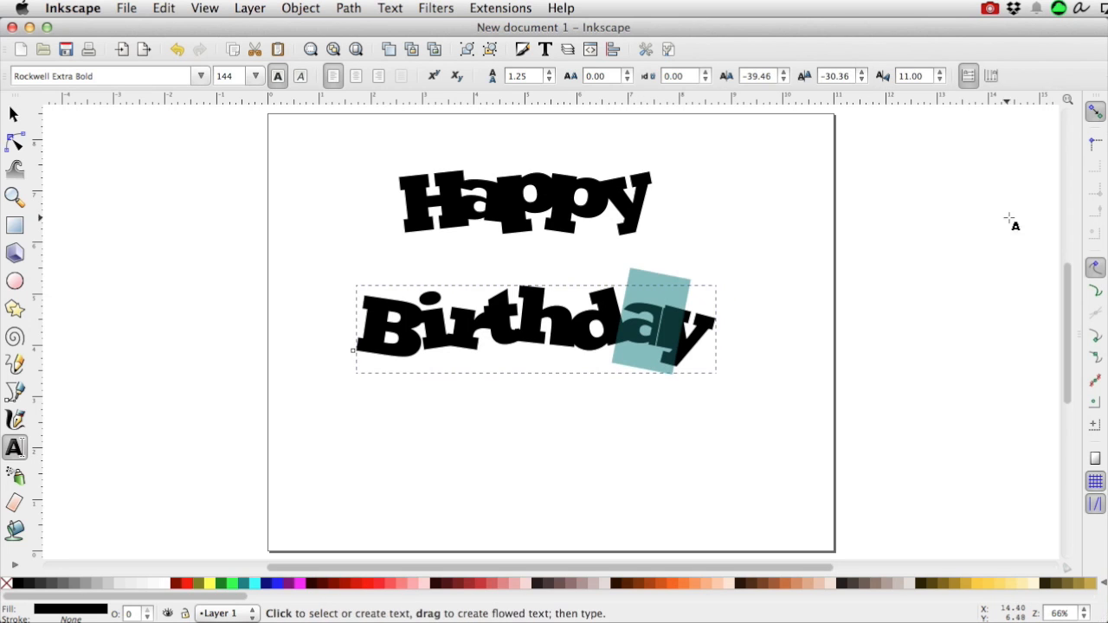
pyautogui.click(940, 79)
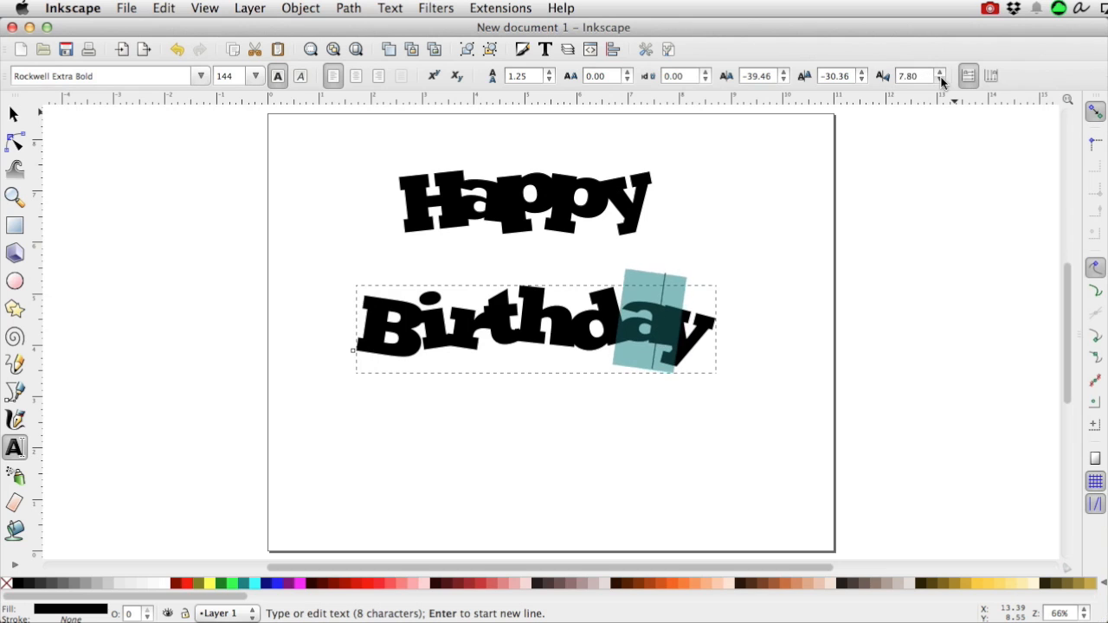
pyautogui.moveTo(939, 79); pyautogui.dragTo(940, 80)
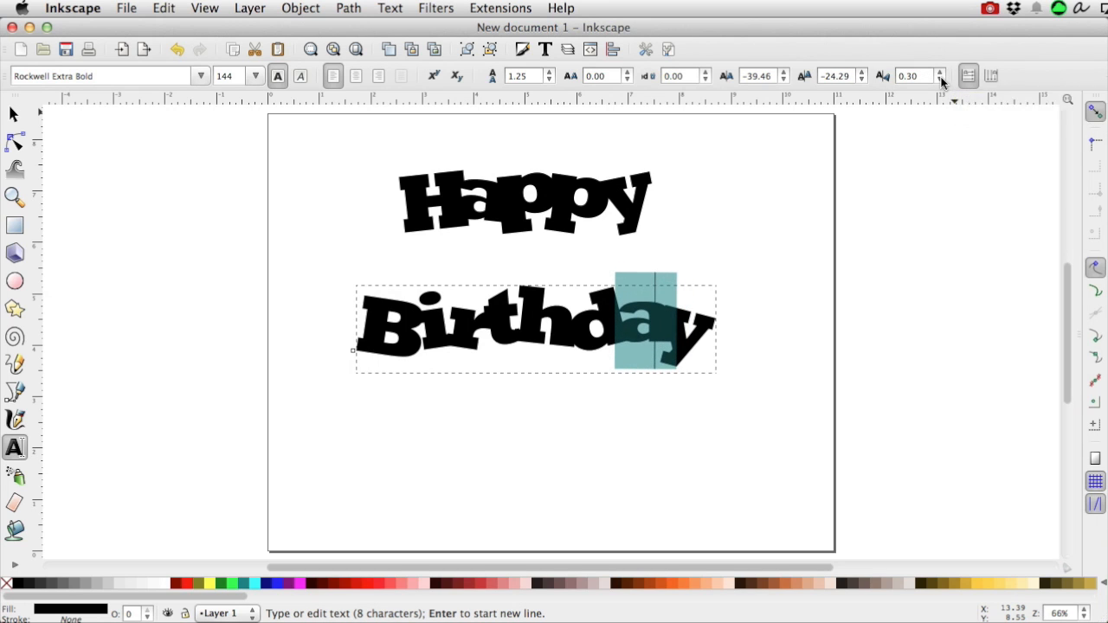
pyautogui.hotkey('alt', 'Down')
pyautogui.hotkey('alt', 'Down')
pyautogui.press('Right')
pyautogui.hotkey('shift', 'Left')
pyautogui.hotkey('alt', 'Down')
pyautogui.hotkey('alt', 'Down')
pyautogui.hotkey('alt', 'Down')
pyautogui.click(13, 114)
pyautogui.click(459, 556)
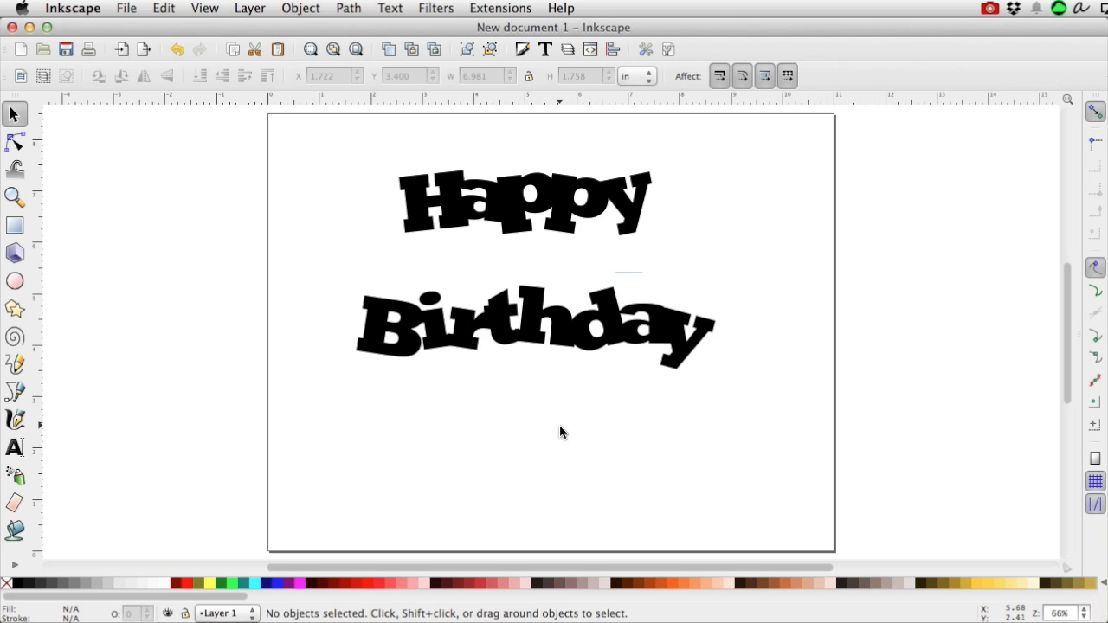
# - Move the word "Birthday" up to X 1.571 in, Y 4.682 in so its letters overlap "Happy"
pyautogui.moveTo(571, 351); pyautogui.dragTo(560, 280)
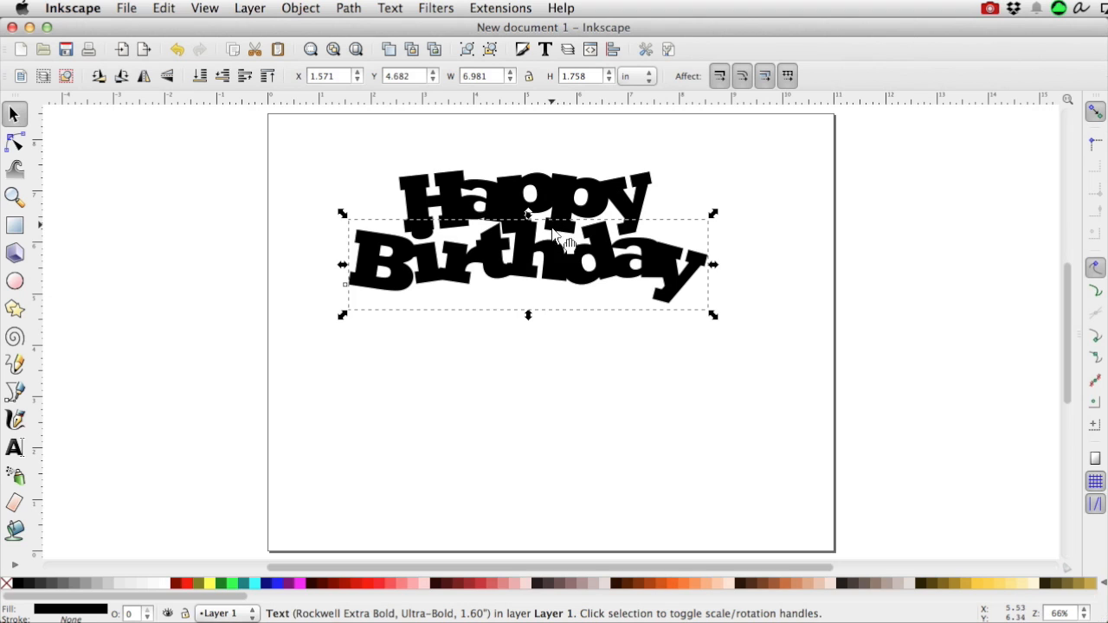
pyautogui.click(492, 413)
# - Examine how the letters of "Happy" and "Birthday" overlap, both close up and on the whole page
pyautogui.press('4')
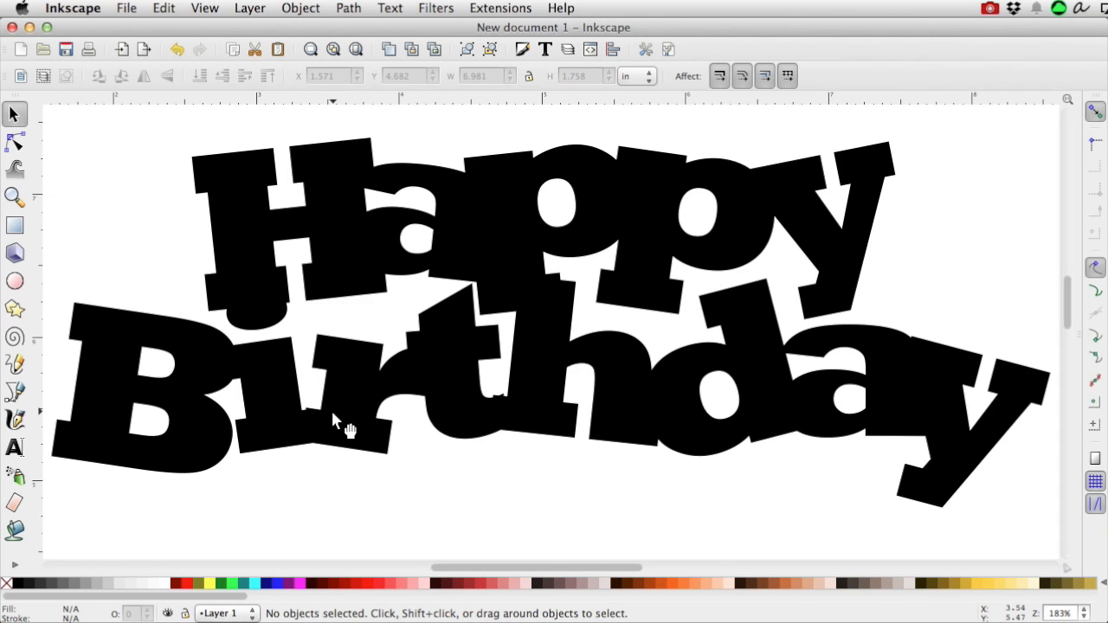
pyautogui.press('5')
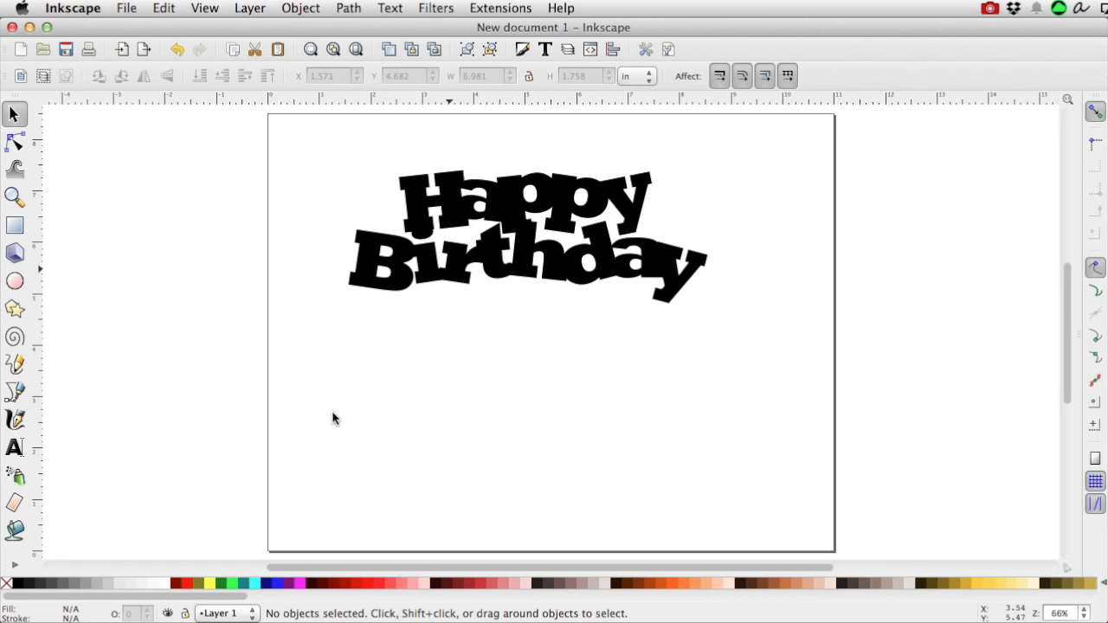
pyautogui.press('+')
pyautogui.press('+')
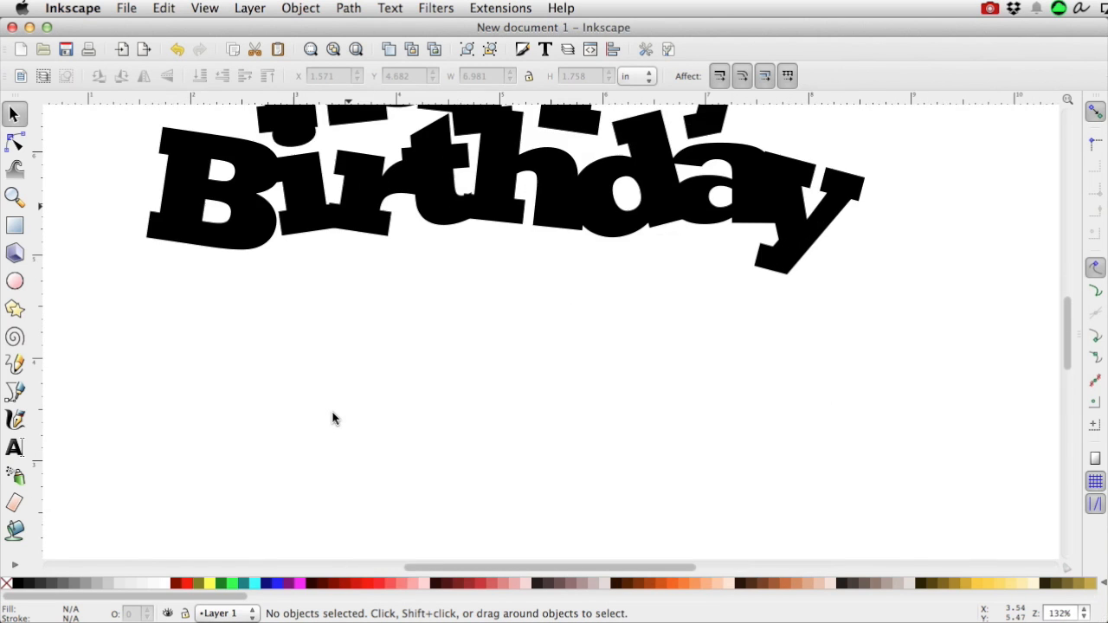
pyautogui.press('-')
pyautogui.press('-')
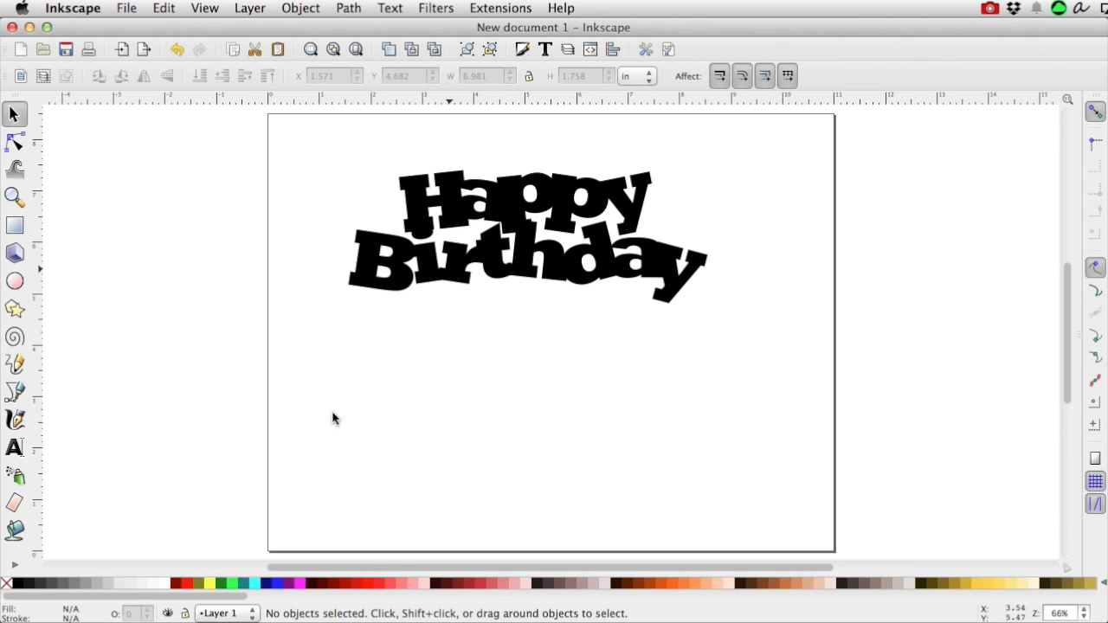
pyautogui.press('4')
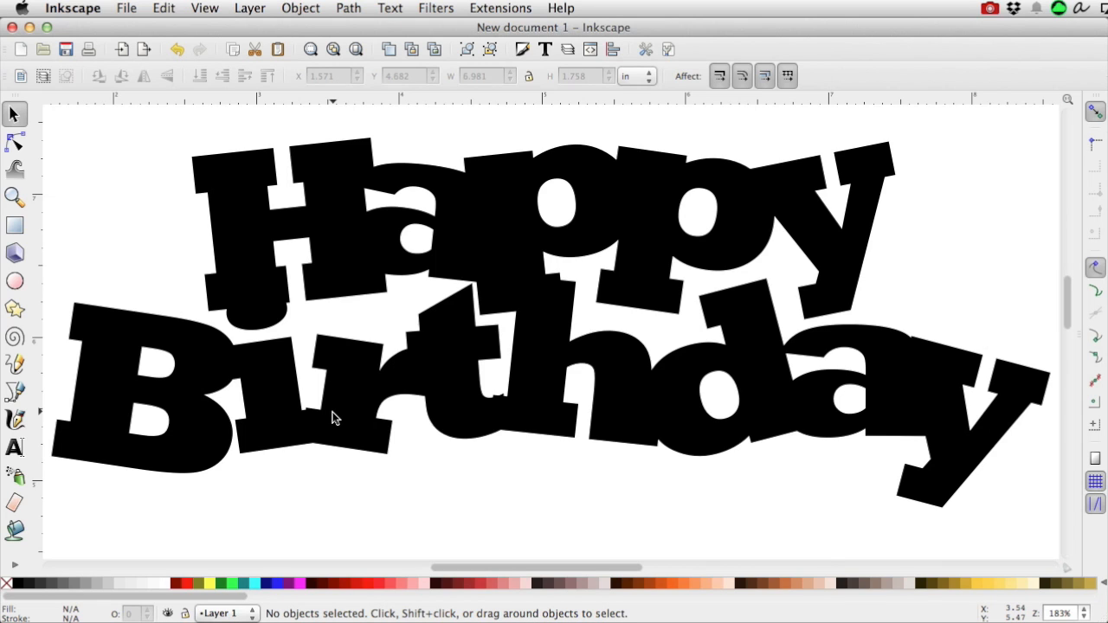
pyautogui.press('5')
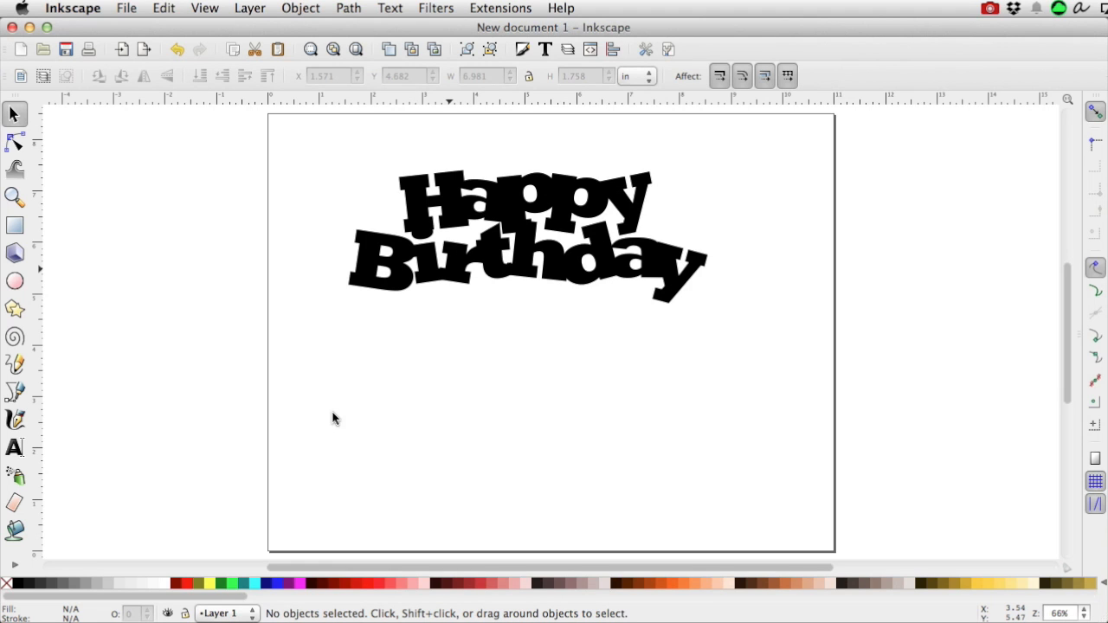
pyautogui.press('4')
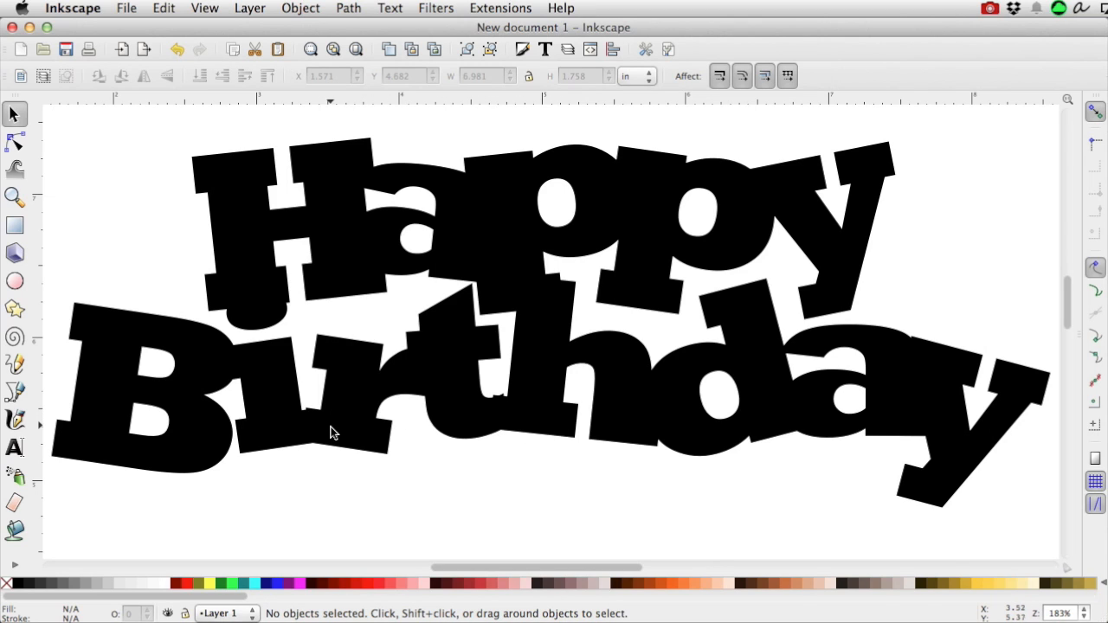
# - Set the letter r of "Birthday" to a horizontal kerning of -17.55 and a vertical shift of -8.02
pyautogui.click(336, 383)
pyautogui.click(12, 447)
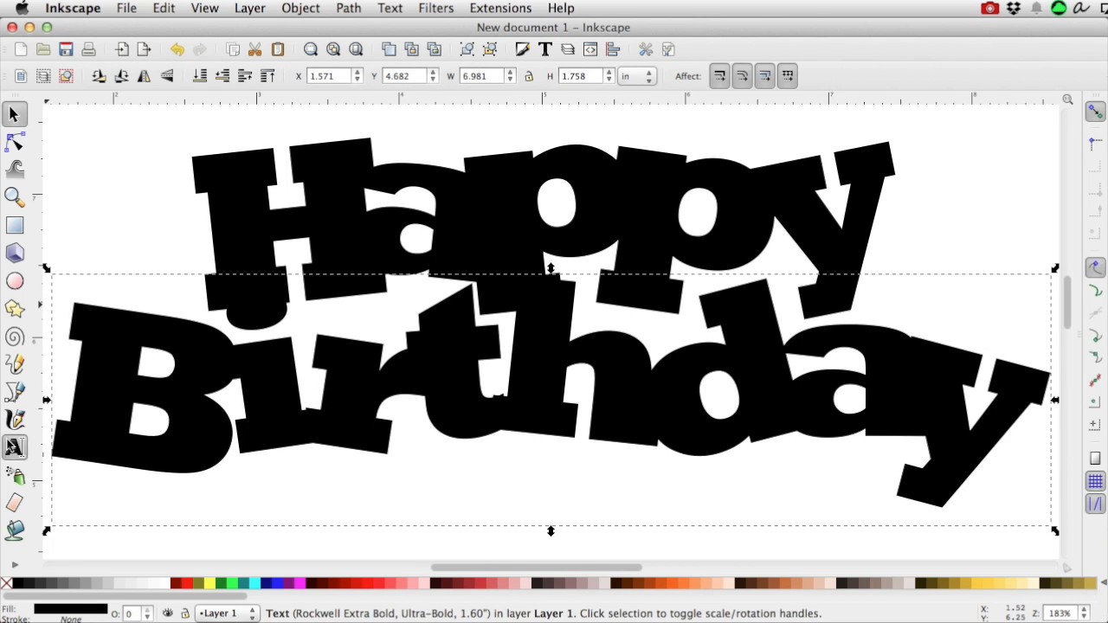
pyautogui.moveTo(314, 368); pyautogui.dragTo(387, 378)
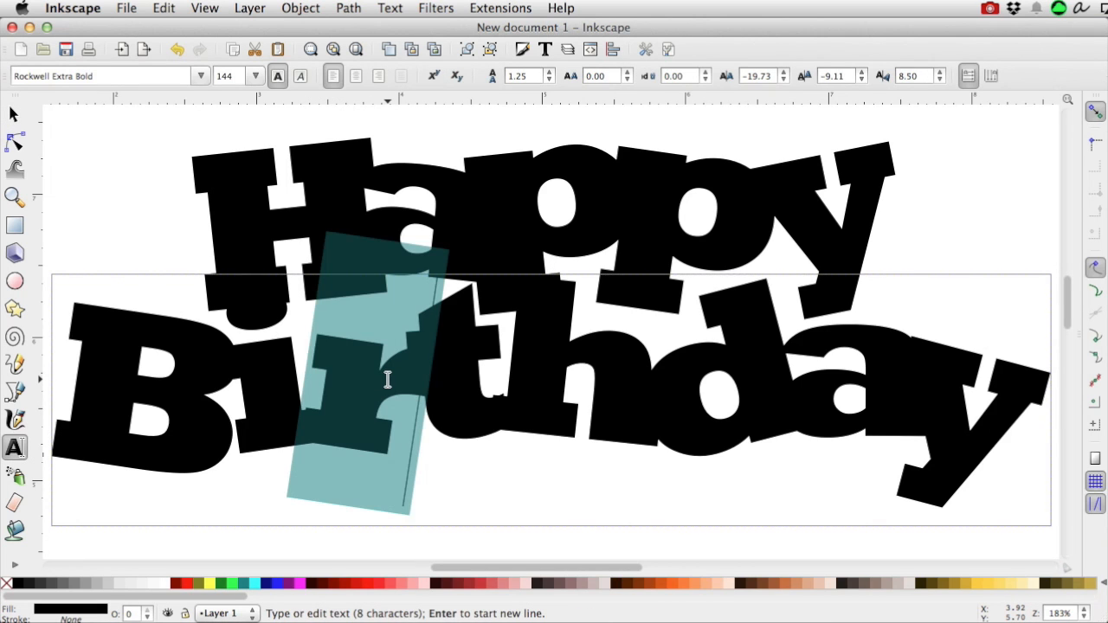
pyautogui.hotkey('alt', ']')
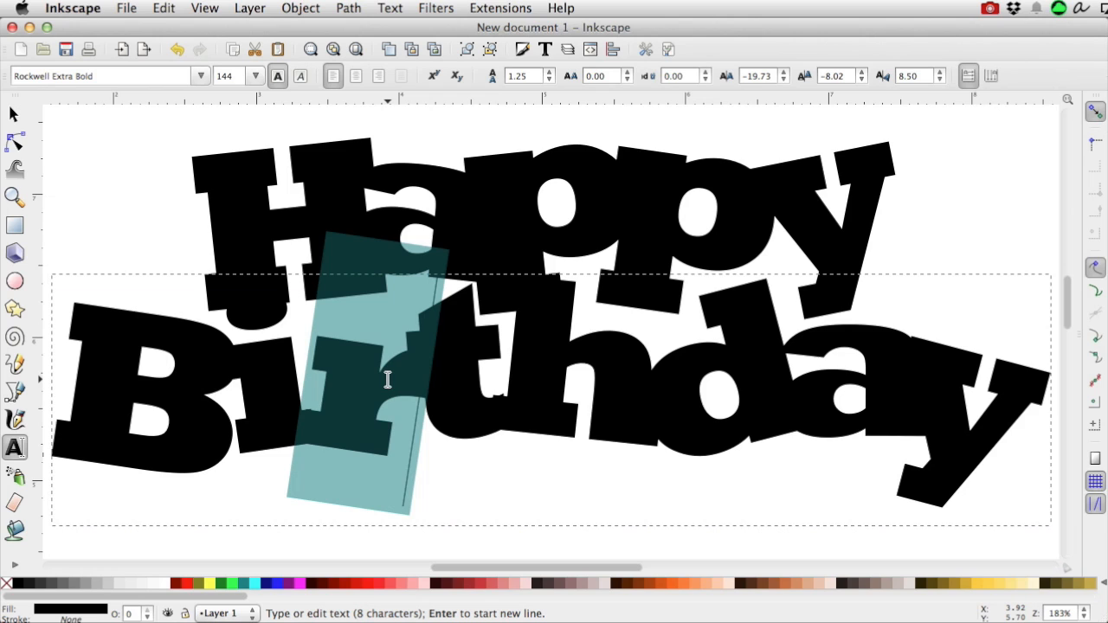
pyautogui.hotkey('alt', 'Right')
pyautogui.hotkey('alt', 'Right')
pyautogui.hotkey('alt', 'Up')
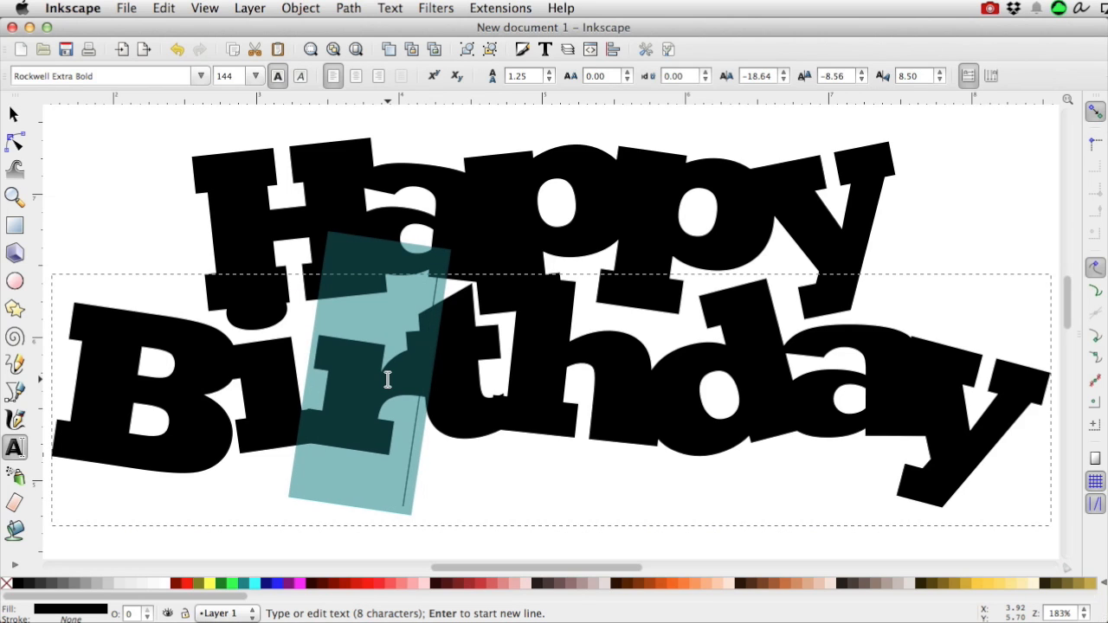
pyautogui.hotkey('alt', 'Right')
pyautogui.hotkey('alt', 'Right')
pyautogui.hotkey('alt', 'Right')
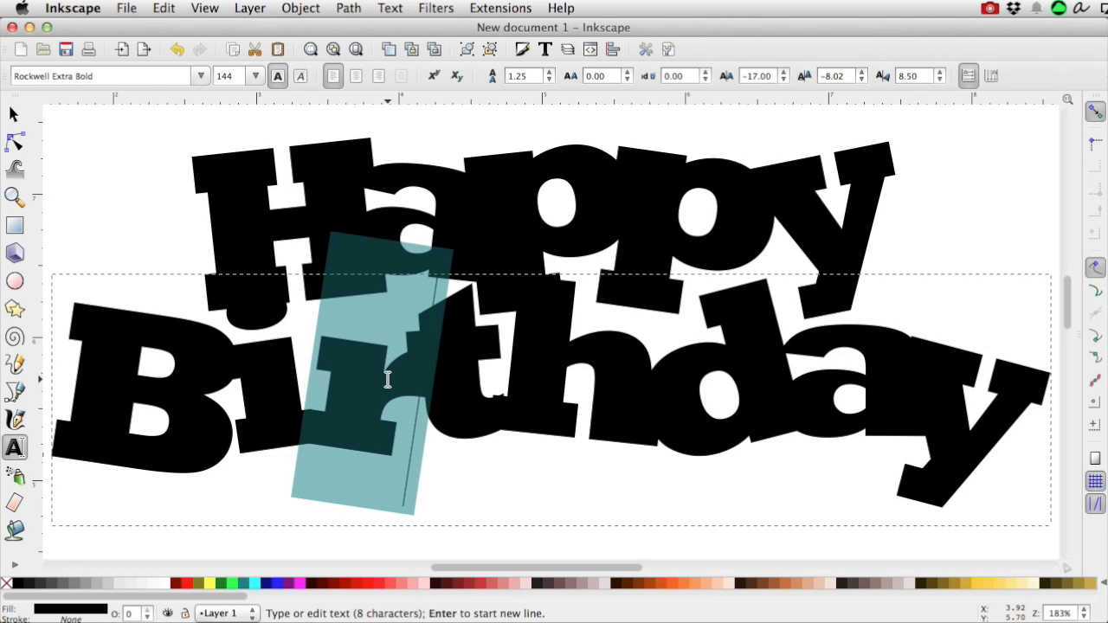
pyautogui.hotkey('alt', 'Down')
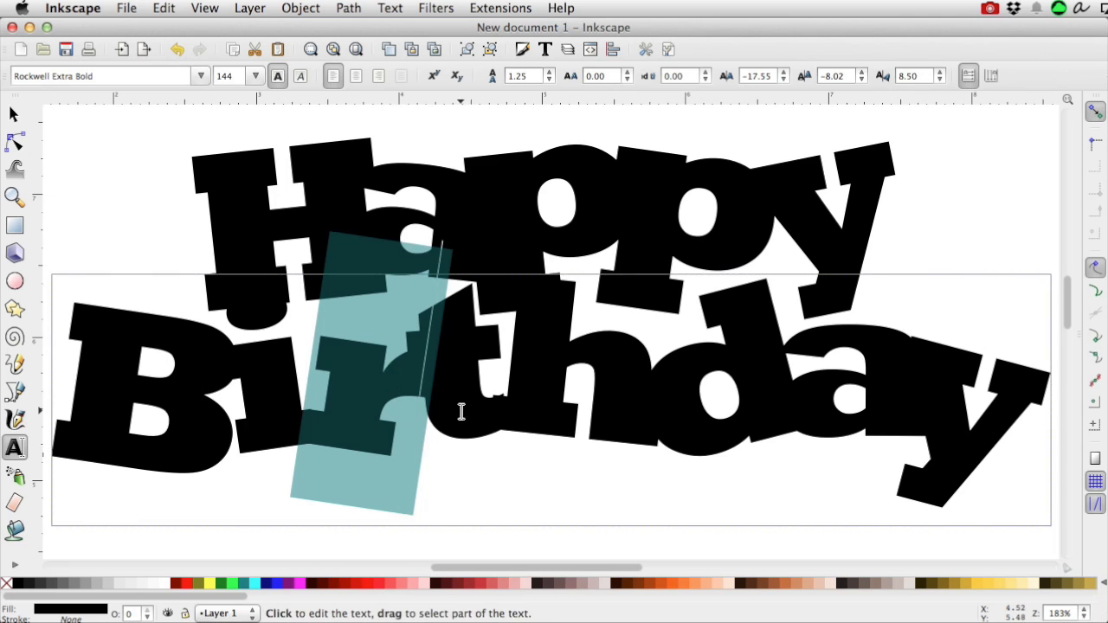
# - Kern the letters "thday" of "Birthday" to -4.01 and lower them to a vertical shift of 2.18
pyautogui.click(436, 415)
pyautogui.moveTo(437, 416); pyautogui.dragTo(986, 446)
pyautogui.hotkey('alt', 'Right')
pyautogui.hotkey('alt', 'Right')
pyautogui.hotkey('alt', 'Right')
pyautogui.hotkey('alt', 'Right')
pyautogui.hotkey('alt', 'Right')
pyautogui.hotkey('alt', 'Right')
pyautogui.hotkey('alt', 'Right')
pyautogui.hotkey('alt', 'Right')
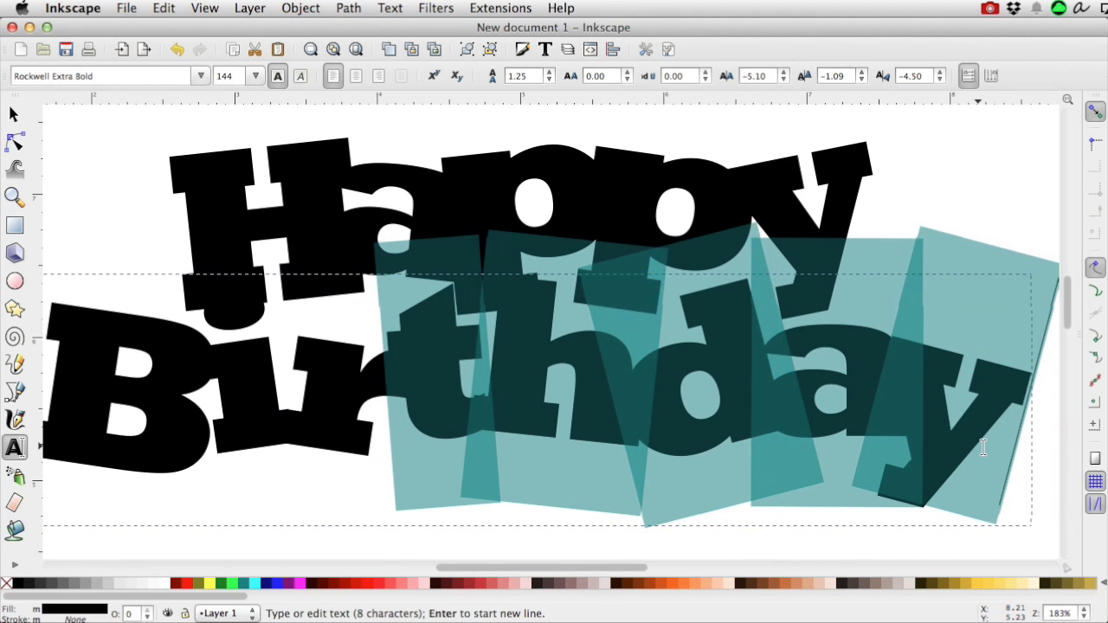
pyautogui.hotkey('alt', 'Down')
pyautogui.hotkey('alt', 'Down')
pyautogui.hotkey('alt', 'Down')
pyautogui.hotkey('alt', 'Down')
pyautogui.hotkey('alt', 'Down')
pyautogui.hotkey('alt', 'Down')
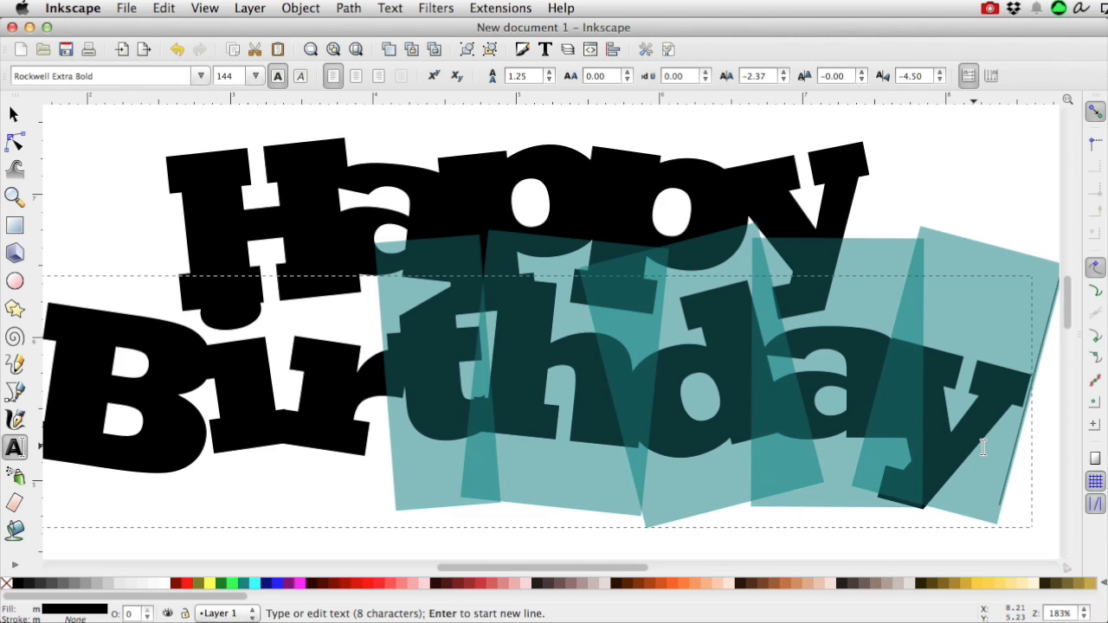
pyautogui.hotkey('alt', 'Left')
pyautogui.hotkey('alt', 'Left')
pyautogui.hotkey('alt', 'Left')
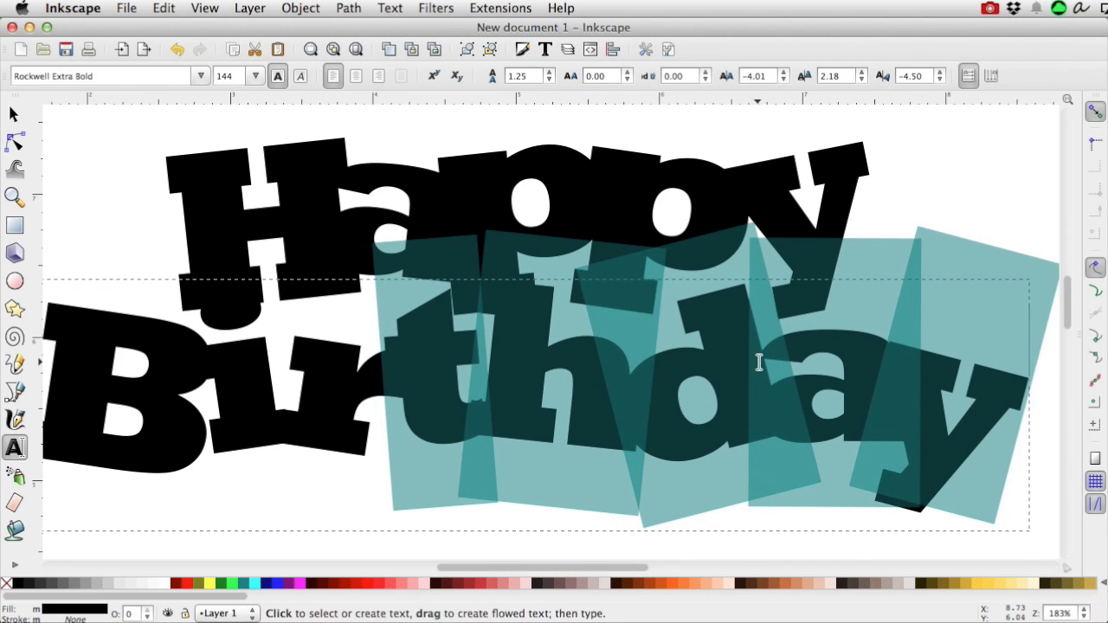
# - Loosen the horizontal kerning of the letters "hday" in "Birthday" to -13.73 and raise them to a vertical shift of -8.68
pyautogui.click(530, 334)
pyautogui.moveTo(490, 329); pyautogui.dragTo(977, 410)
pyautogui.hotkey('alt', 'Right')
pyautogui.hotkey('alt', 'Right')
pyautogui.hotkey('alt', 'Right')
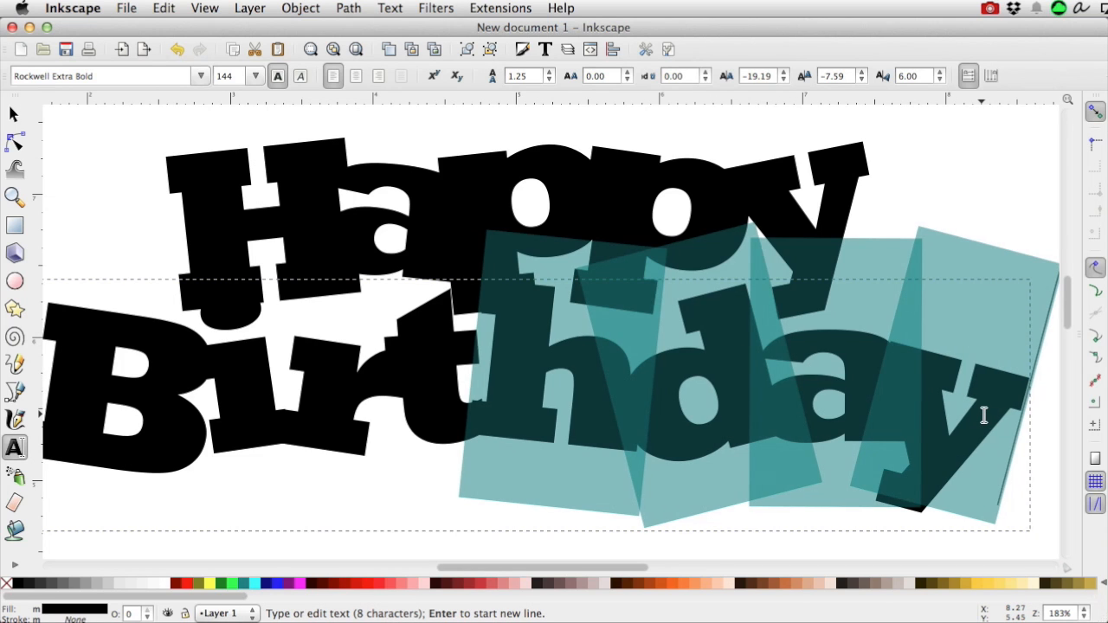
pyautogui.hotkey('alt', 'Right')
pyautogui.hotkey('alt', 'Right')
pyautogui.hotkey('alt', 'Right')
pyautogui.hotkey('alt', 'Right')
pyautogui.hotkey('alt', 'Right')
pyautogui.hotkey('alt', 'Right')
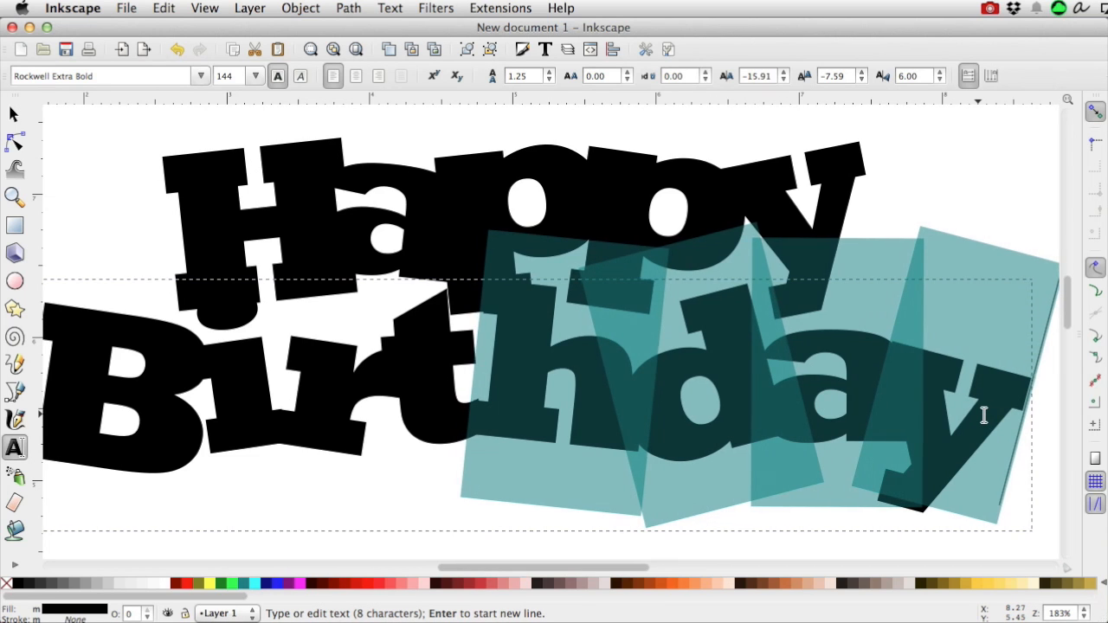
pyautogui.hotkey('alt', 'Right')
pyautogui.hotkey('alt', 'Right')
pyautogui.hotkey('alt', 'Right')
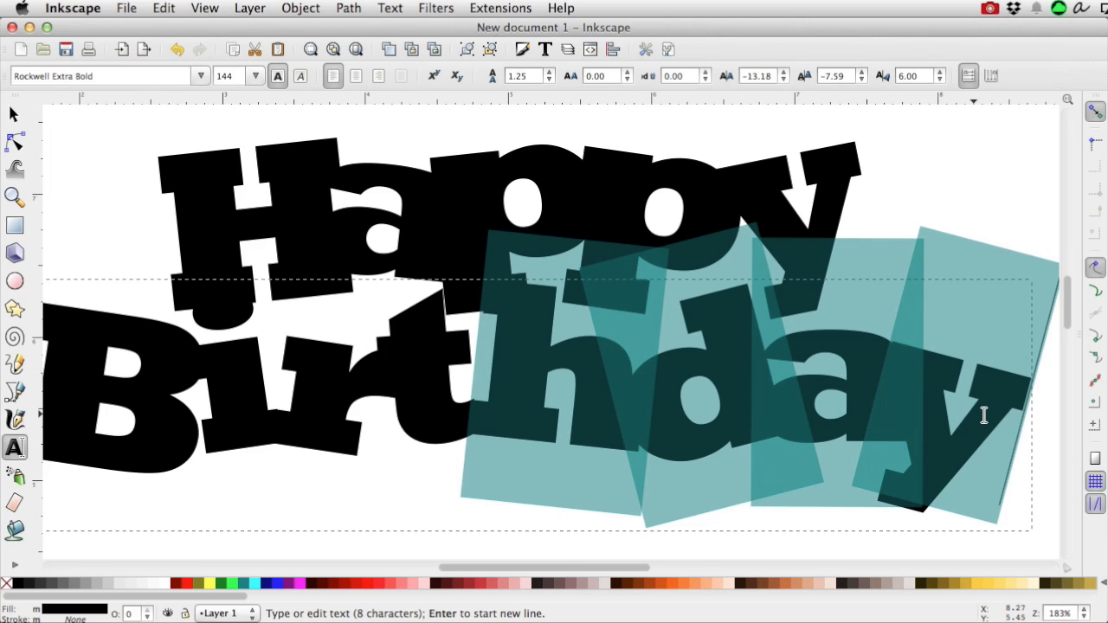
pyautogui.hotkey('alt', 'Left')
pyautogui.hotkey('alt', 'Up')
pyautogui.hotkey('alt', 'Up')
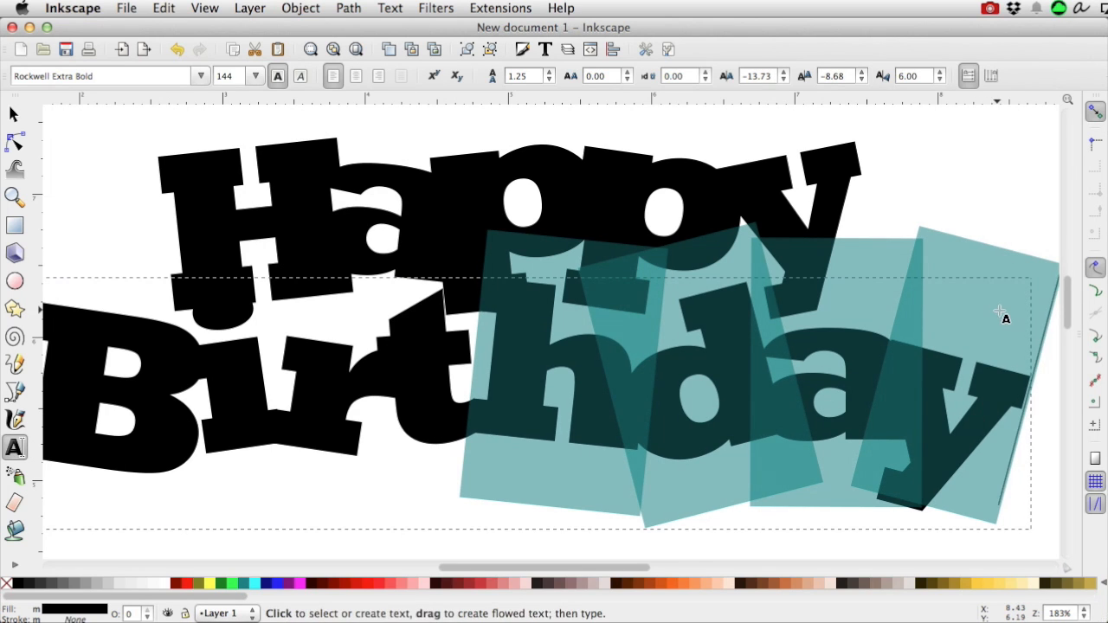
pyautogui.click(991, 210)
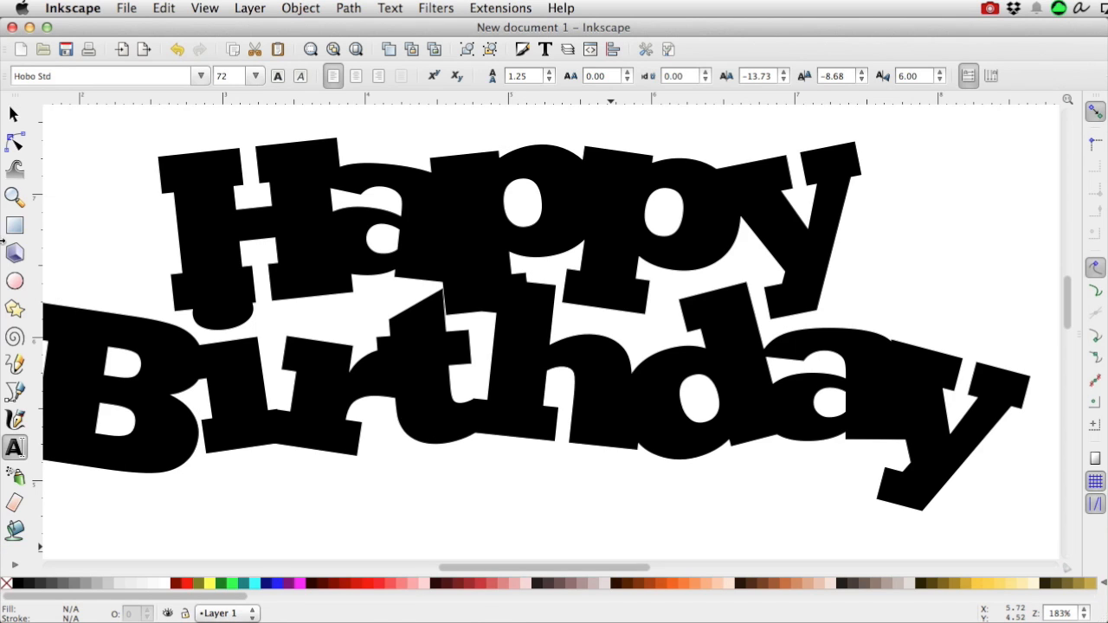
# - Move the word "Birthday" slightly up and sideways to X 1.452 in, Y 4.781 in
pyautogui.press('F1')
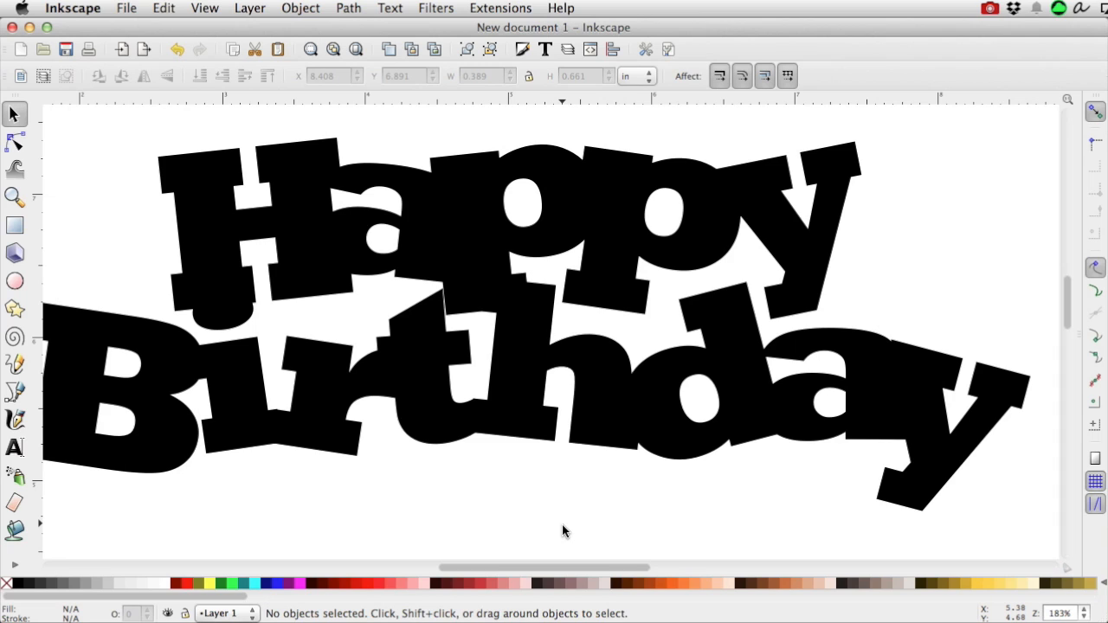
pyautogui.press('5')
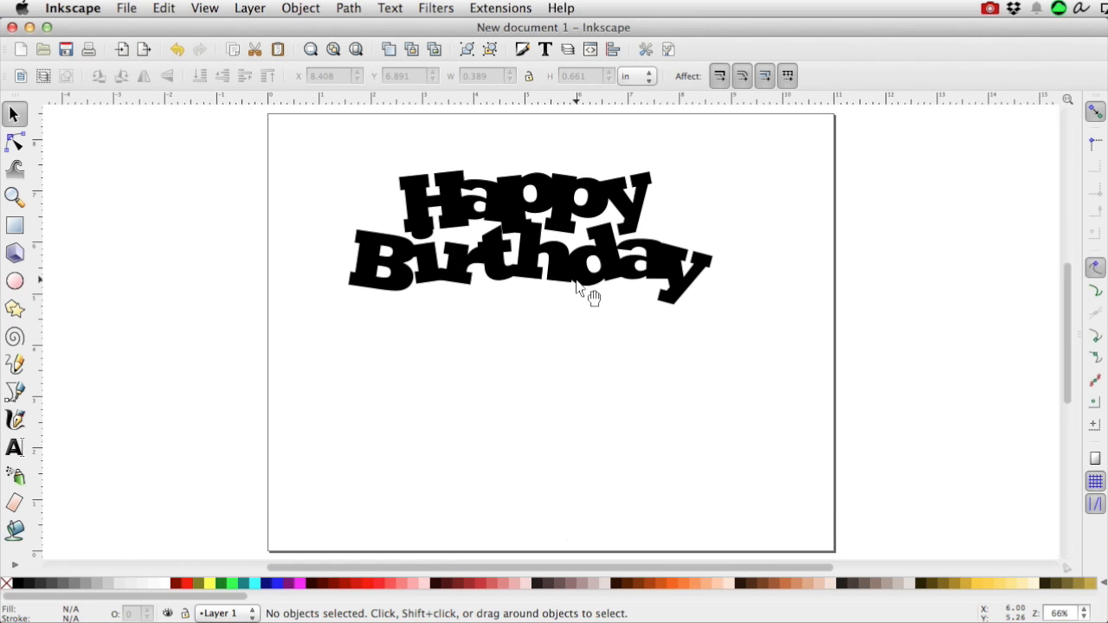
pyautogui.moveTo(578, 284)
pyautogui.mouseDown()
pyautogui.moveTo(588, 284)
pyautogui.moveTo(575, 278)
pyautogui.mouseUp()
pyautogui.click(664, 475)
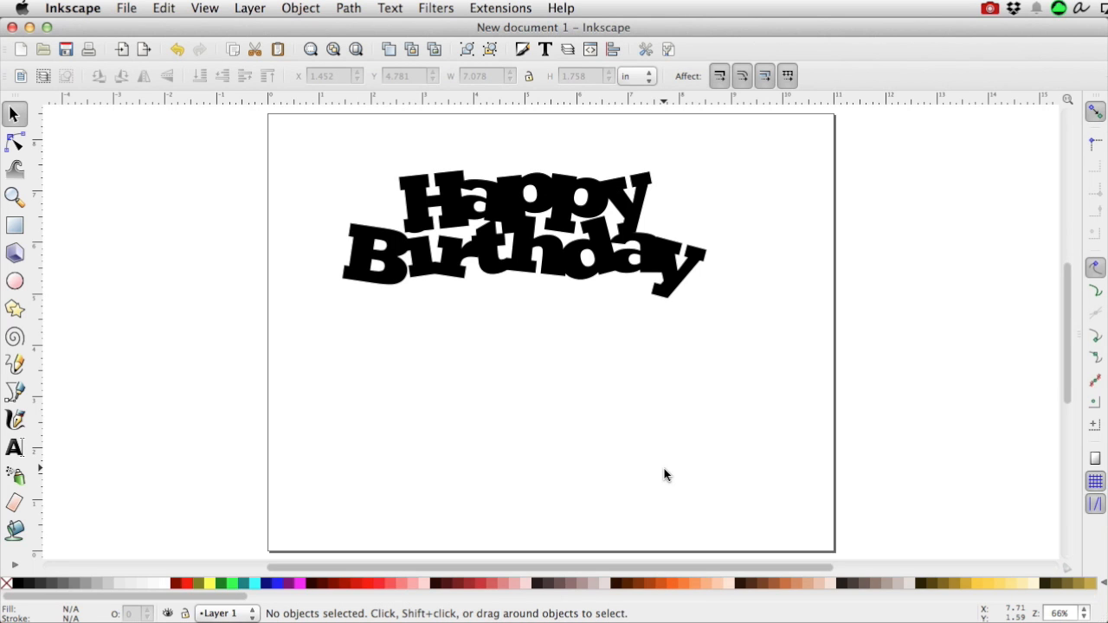
# - Nudge the word "Birthday" down to Y 4.648 in so it overlaps "Happy" less
pyautogui.press('4')
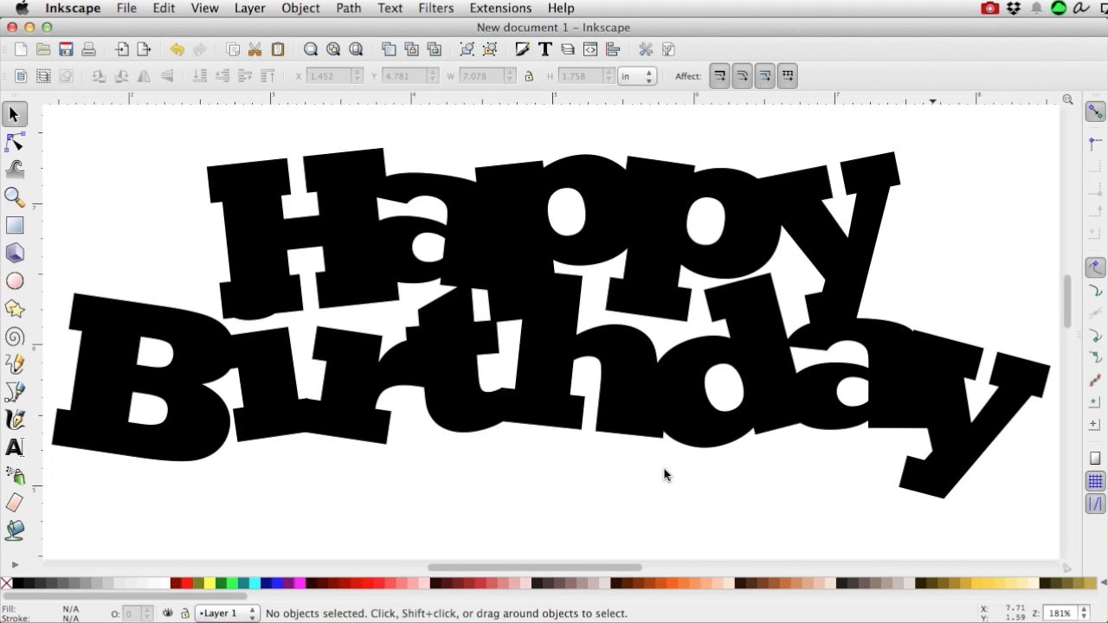
pyautogui.click(641, 394)
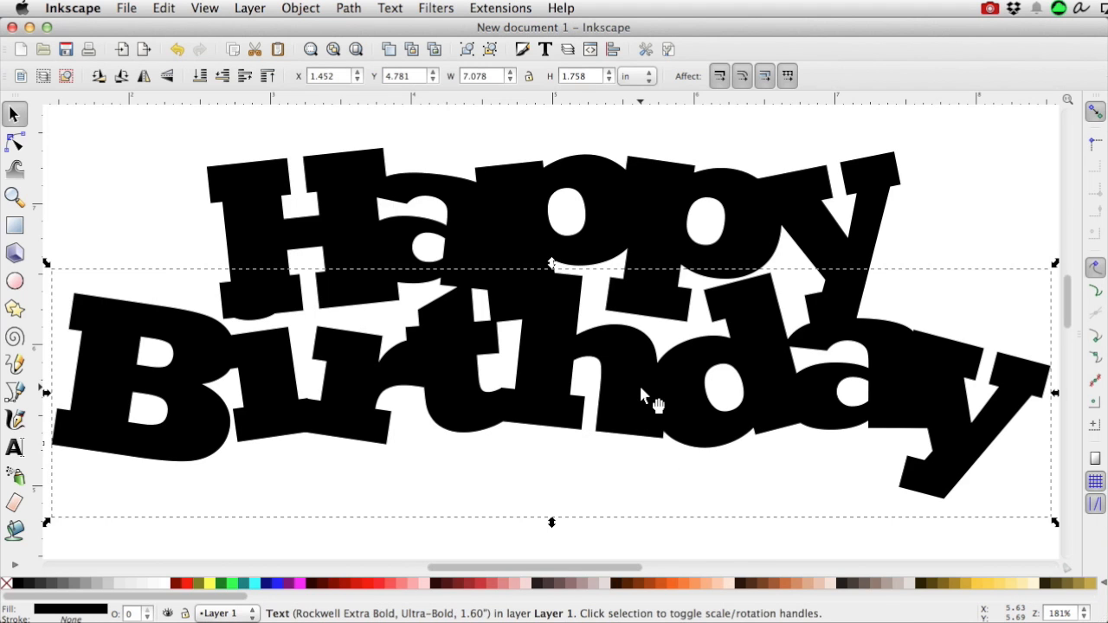
pyautogui.press('Down')
pyautogui.press('Down')
pyautogui.press('Down')
pyautogui.press('Down')
pyautogui.press('Down')
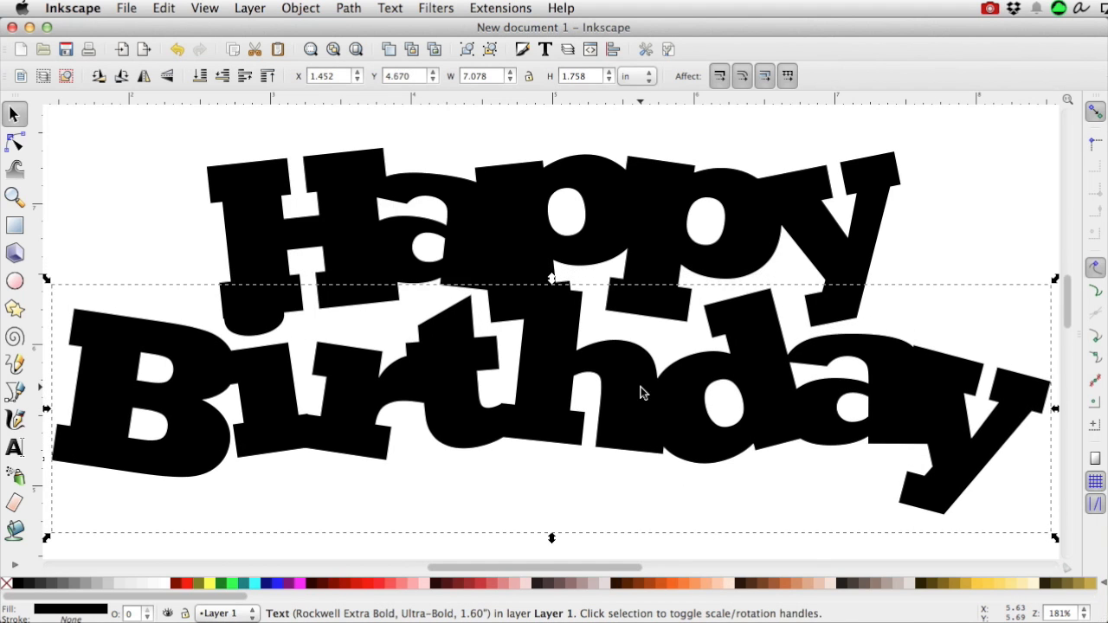
pyautogui.press('Down')
pyautogui.click(961, 188)
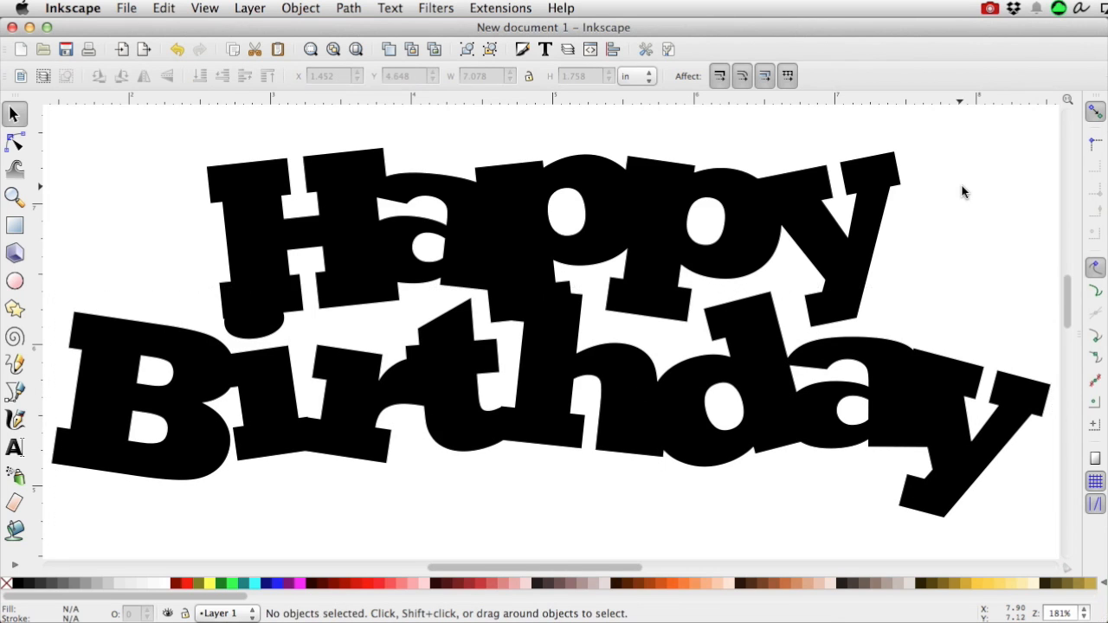
# - Kern the letters "Bi" of "Birthday" to 5.53 horizontally and lower them to a vertical shift of 1.11
pyautogui.press('5')
pyautogui.press('4')
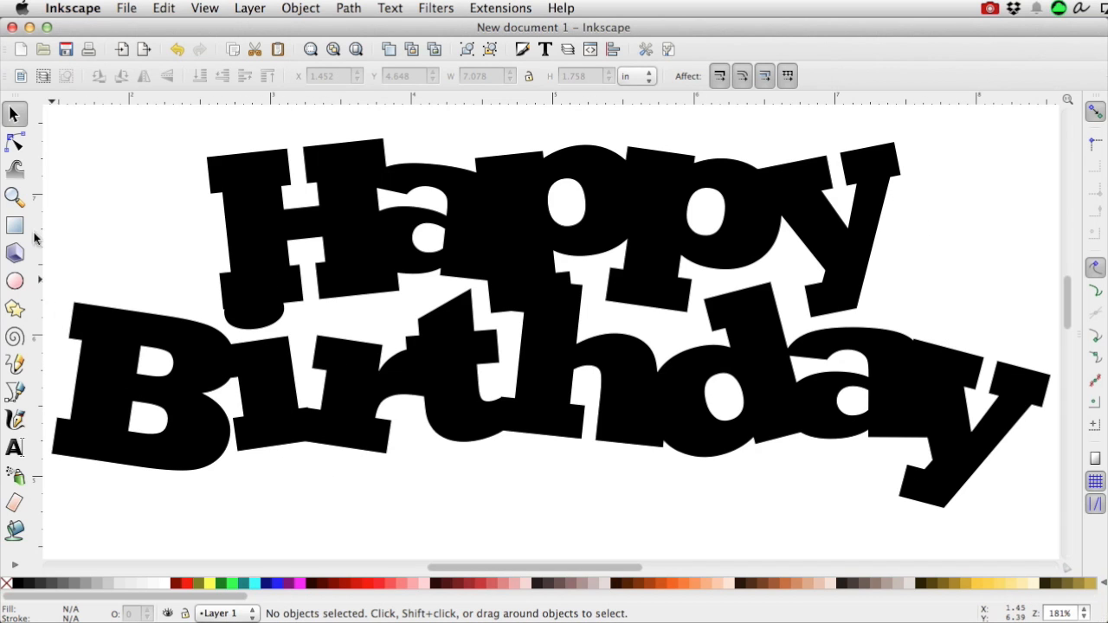
pyautogui.click(13, 447)
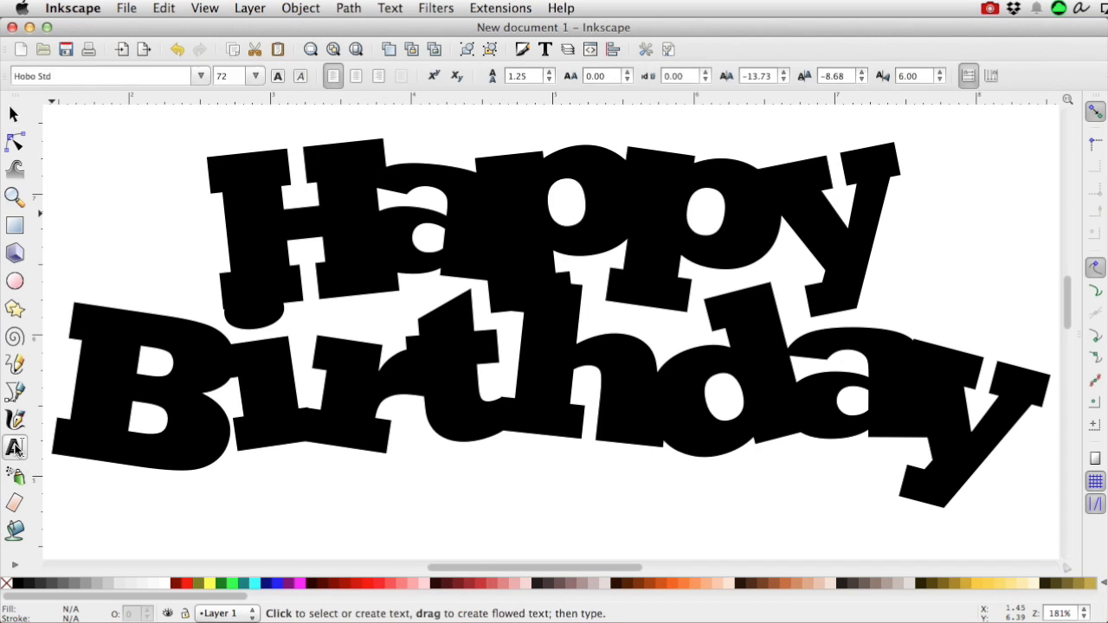
pyautogui.moveTo(312, 396); pyautogui.dragTo(112, 376)
pyautogui.hotkey('alt', 'Right')
pyautogui.hotkey('alt', 'Right')
pyautogui.hotkey('alt', 'Right')
pyautogui.hotkey('alt', 'Right')
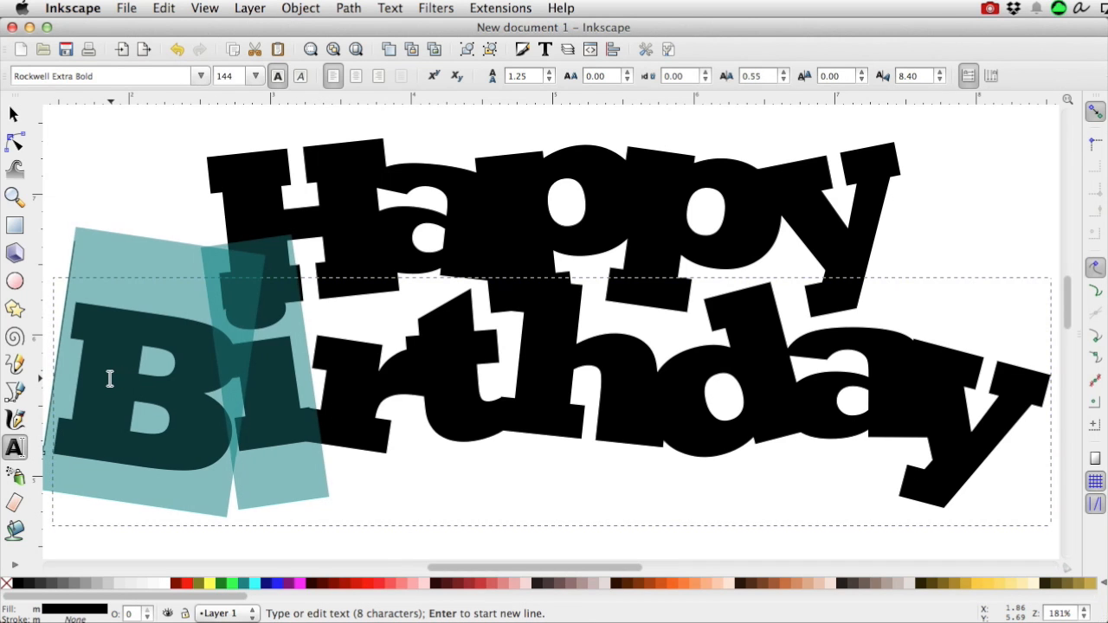
pyautogui.hotkey('alt', 'Right')
pyautogui.hotkey('alt', 'Right')
pyautogui.hotkey('alt', 'Right')
pyautogui.hotkey('alt', 'Right')
pyautogui.hotkey('alt', 'Down')
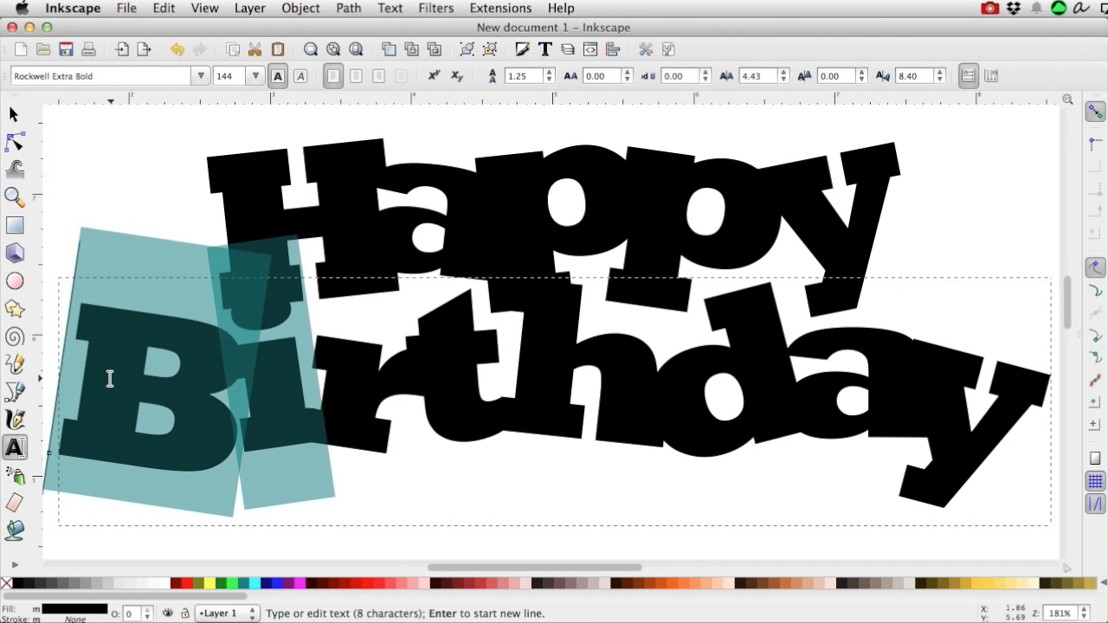
pyautogui.hotkey('alt', 'Right')
pyautogui.hotkey('alt', 'Right')
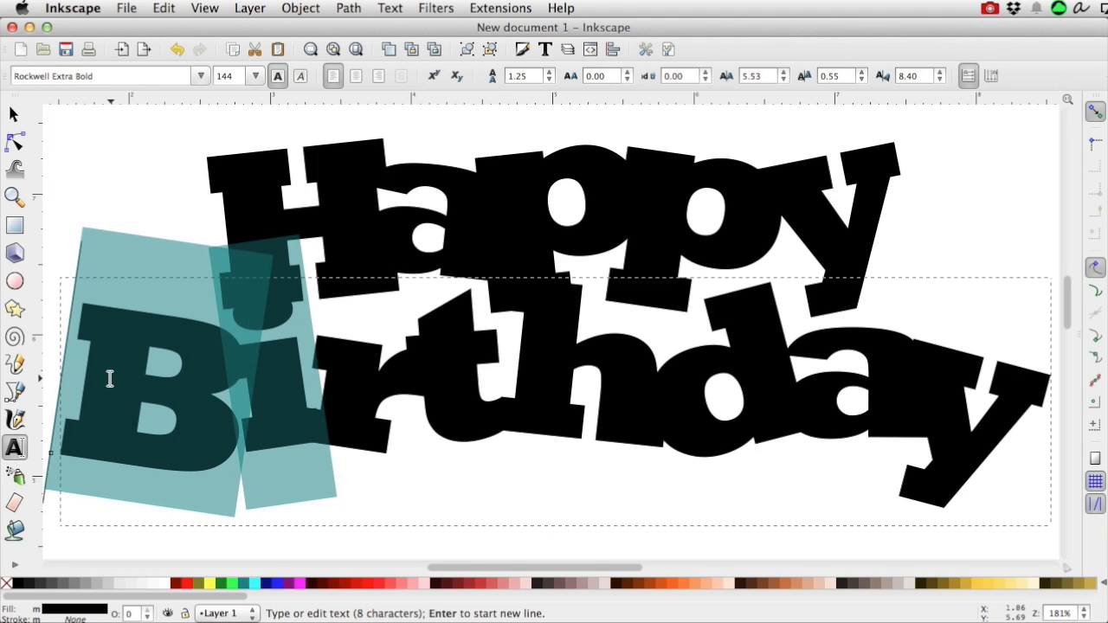
pyautogui.hotkey('alt', 'Down')
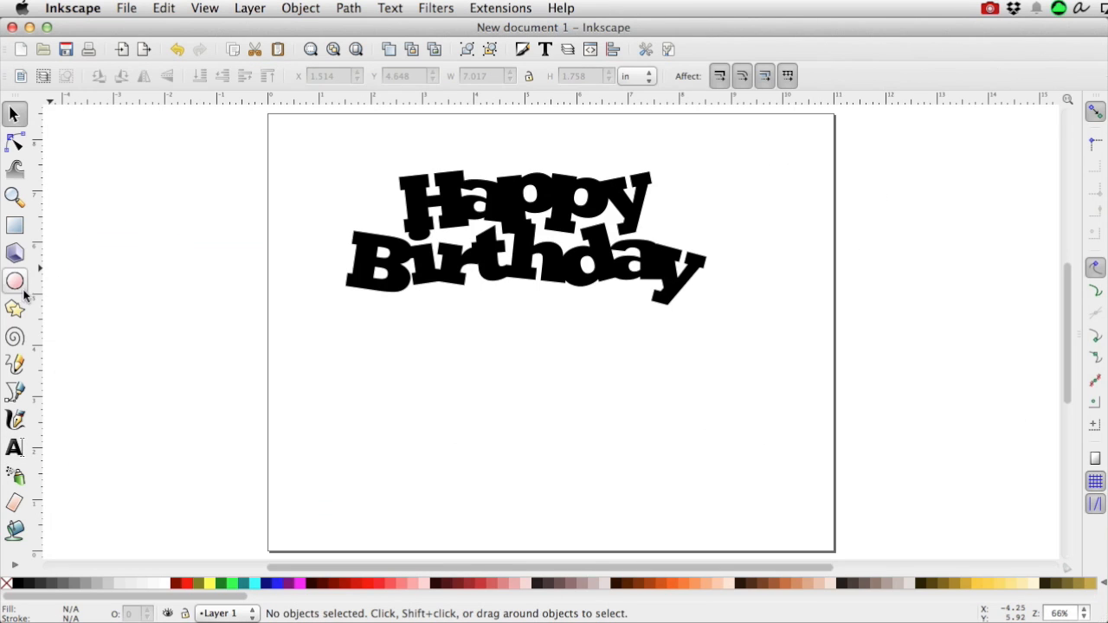
# - Raise the letters "ay" at the end of "Birthday" to a vertical shift of -36.43 and deselect the text
pyautogui.click(15, 447)
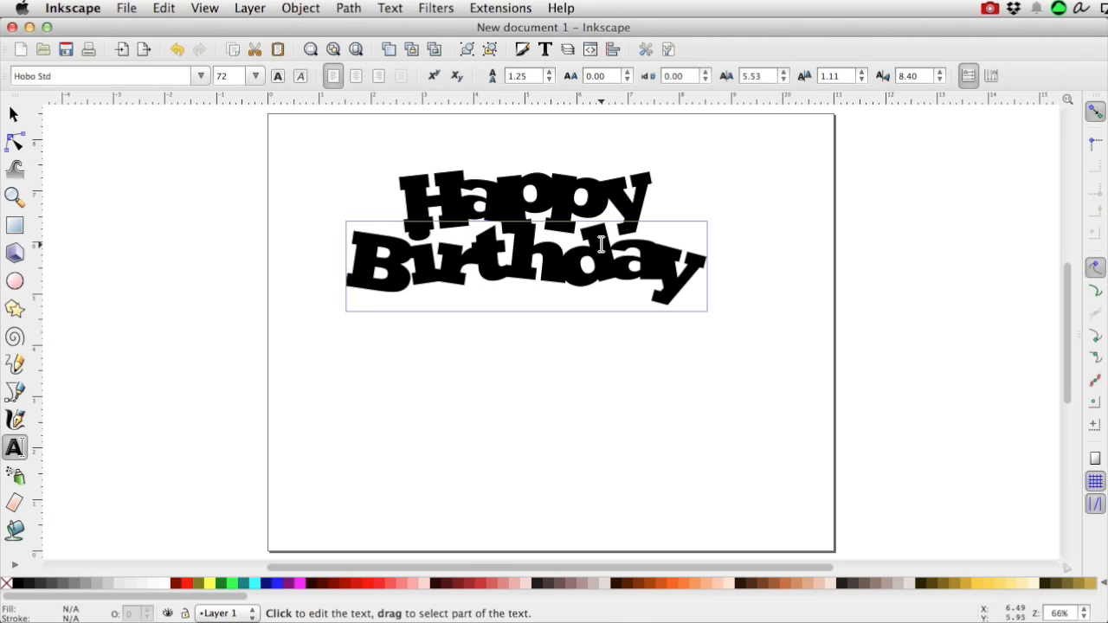
pyautogui.moveTo(605, 249); pyautogui.dragTo(707, 260)
pyautogui.hotkey('alt', '[')
pyautogui.hotkey('alt', '[')
pyautogui.hotkey('alt', '[')
pyautogui.hotkey('alt', '[')
pyautogui.hotkey('alt', '[')
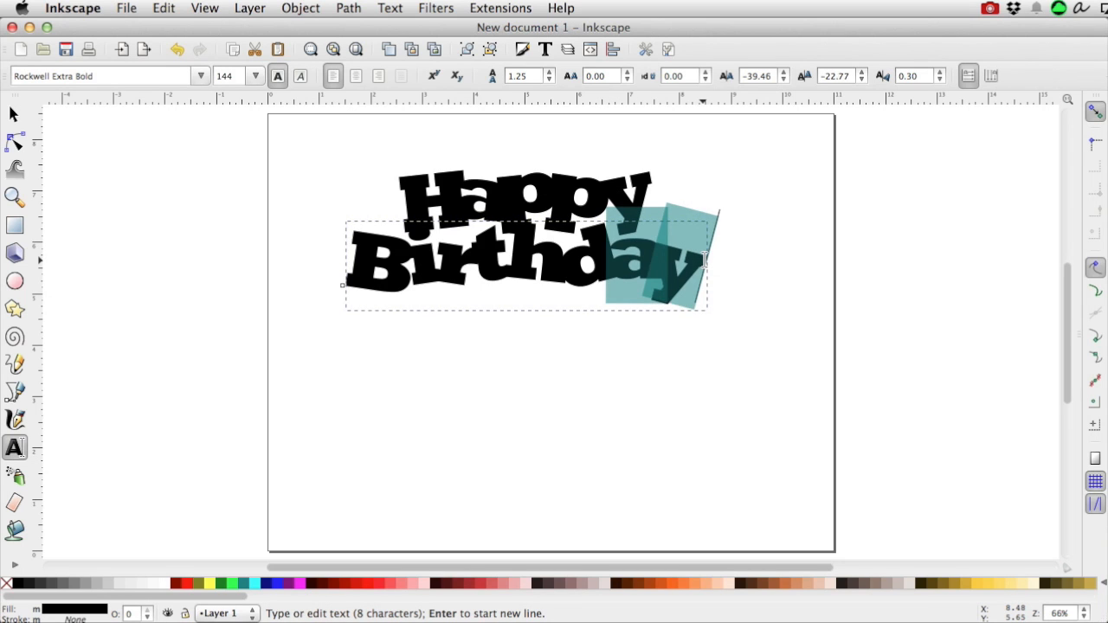
pyautogui.hotkey('alt', '[')
pyautogui.hotkey('alt', '[')
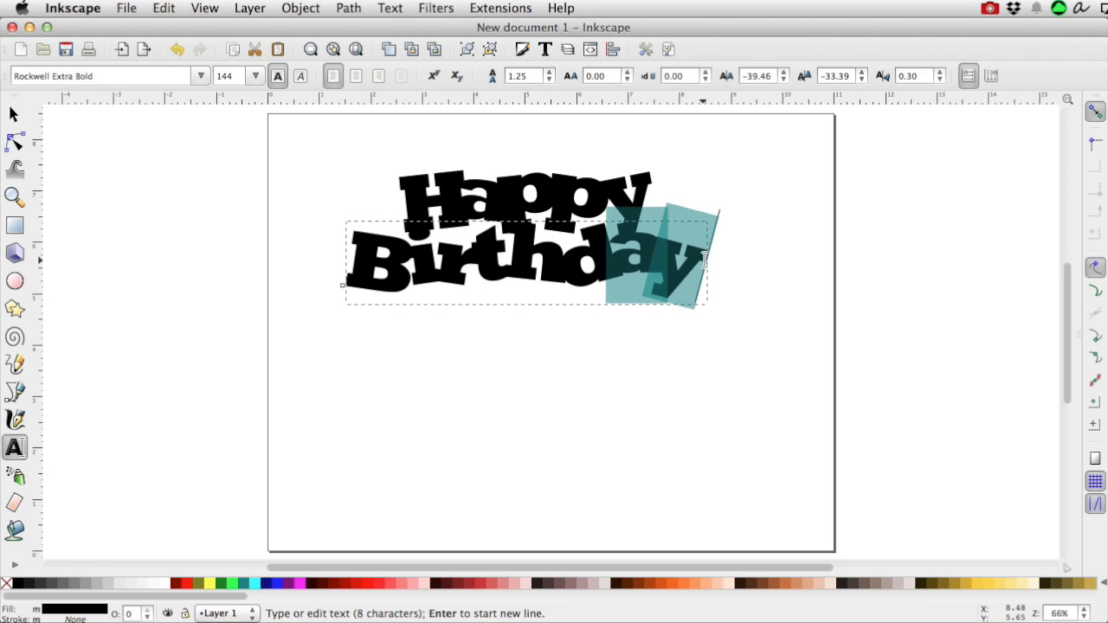
pyautogui.hotkey('alt', '[')
pyautogui.hotkey('alt', '[')
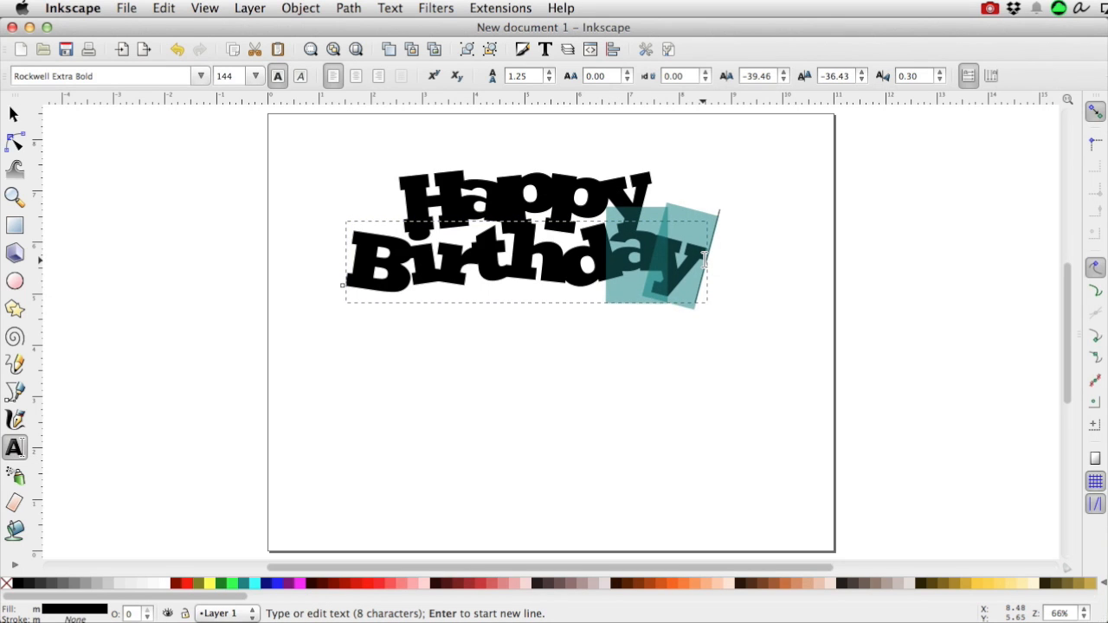
pyautogui.hotkey('alt', '[')
pyautogui.hotkey('alt', '[')
pyautogui.hotkey('alt', ']')
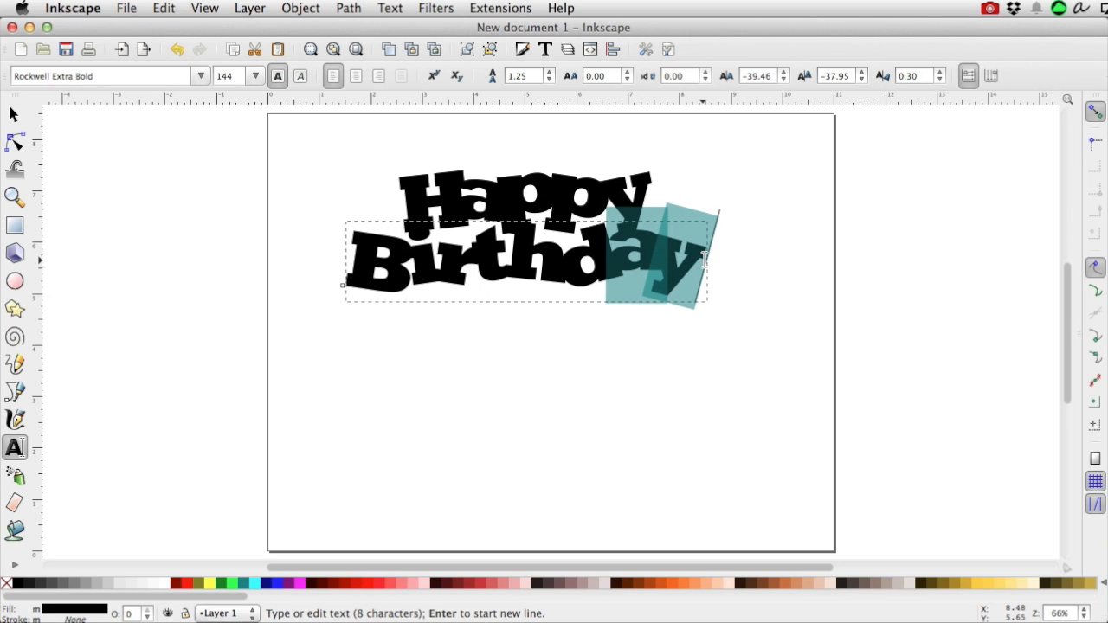
pyautogui.hotkey('alt', ']')
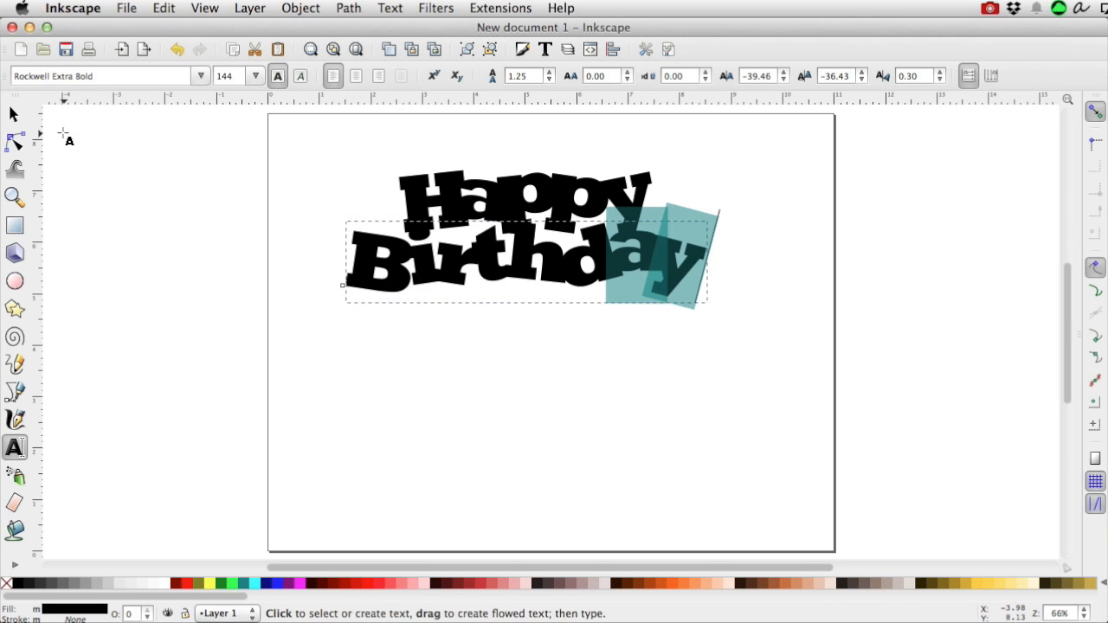
pyautogui.click(14, 113)
pyautogui.click(467, 522)
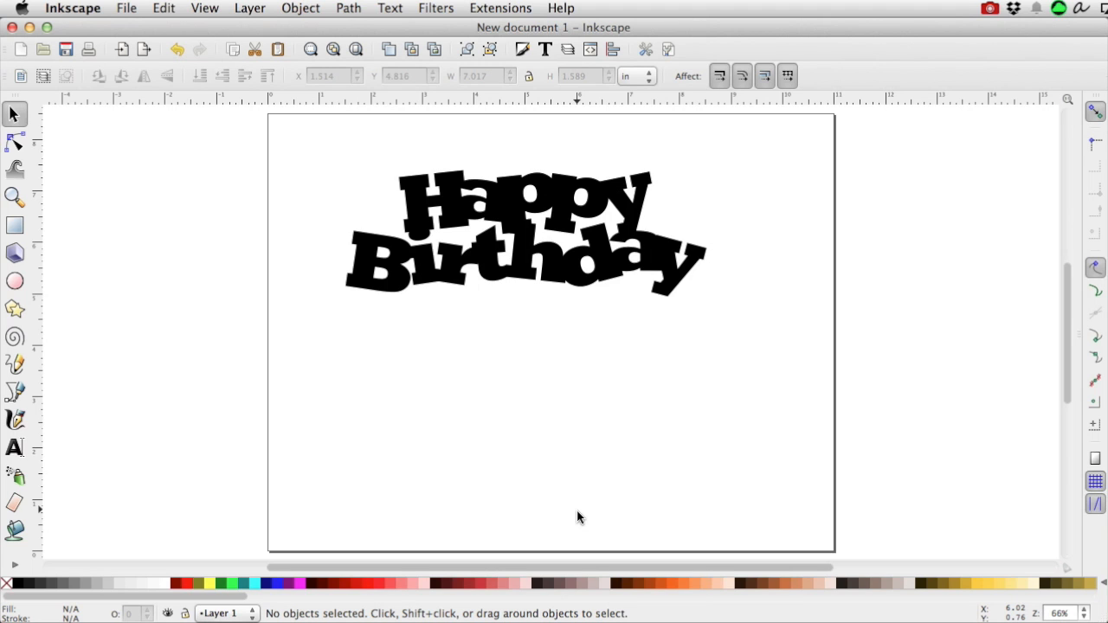
# - Check the word "Happy" in node editing to see whether its letters offer editable nodes
pyautogui.press('4')
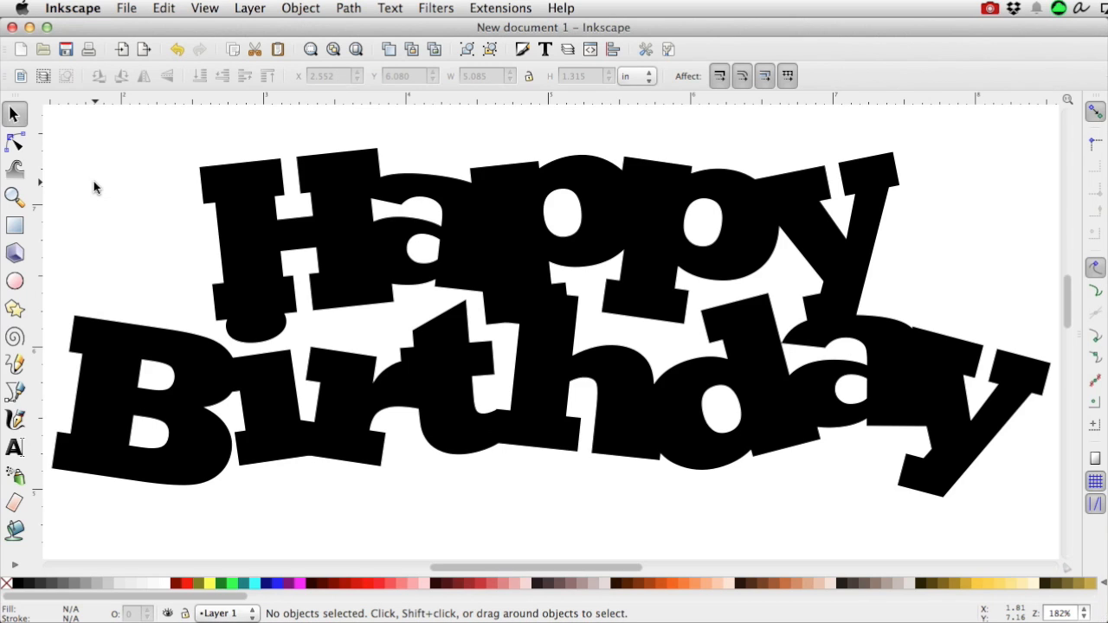
pyautogui.click(15, 142)
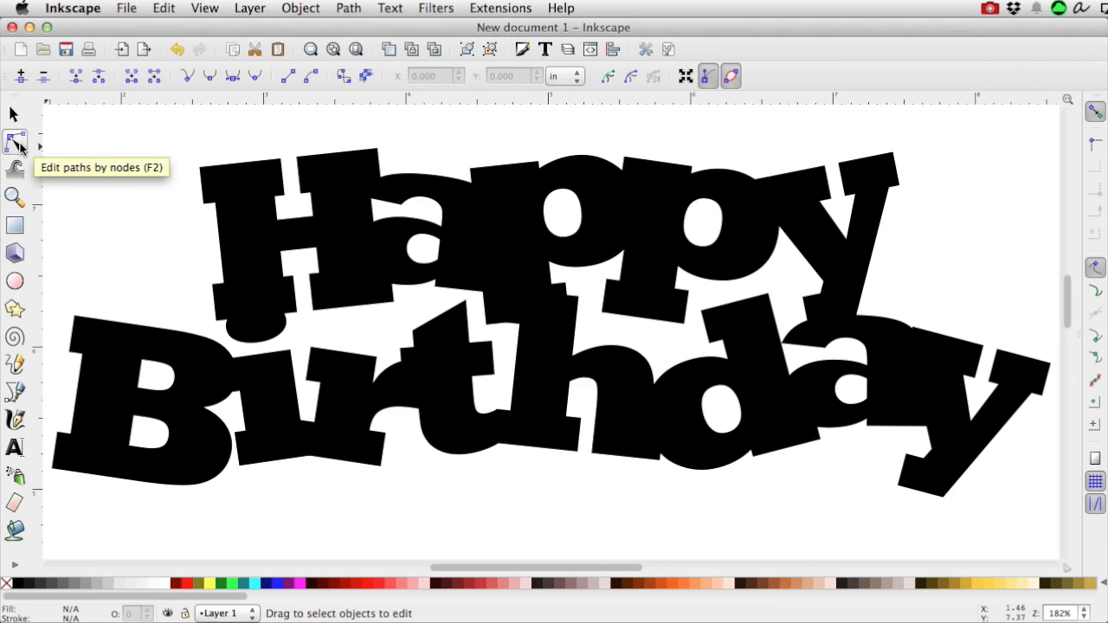
pyautogui.click(342, 200)
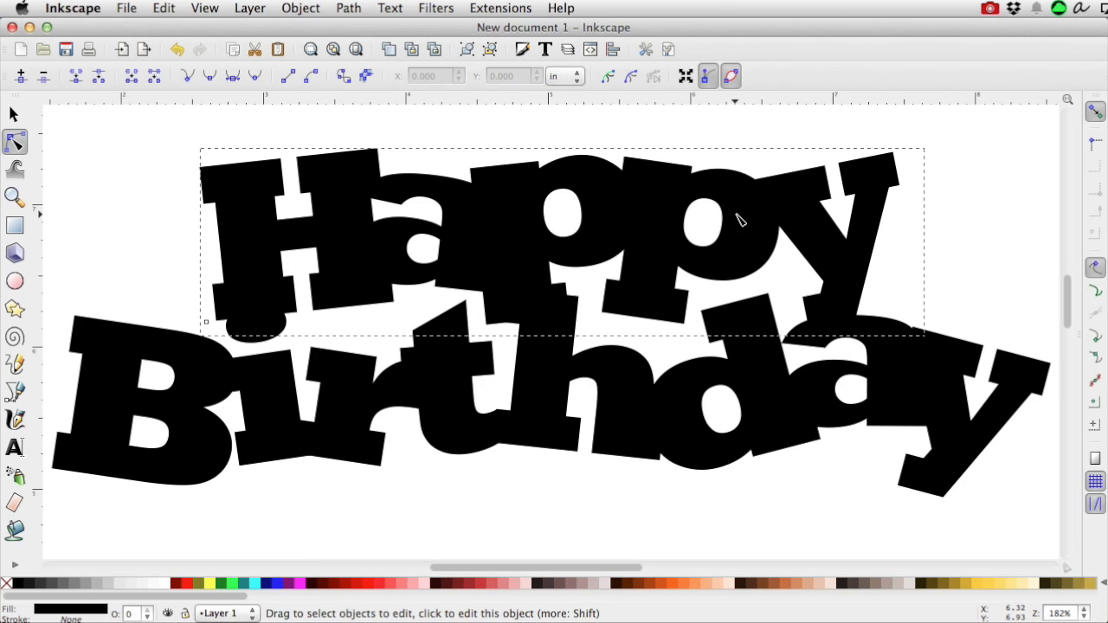
pyautogui.click(918, 227)
pyautogui.click(14, 114)
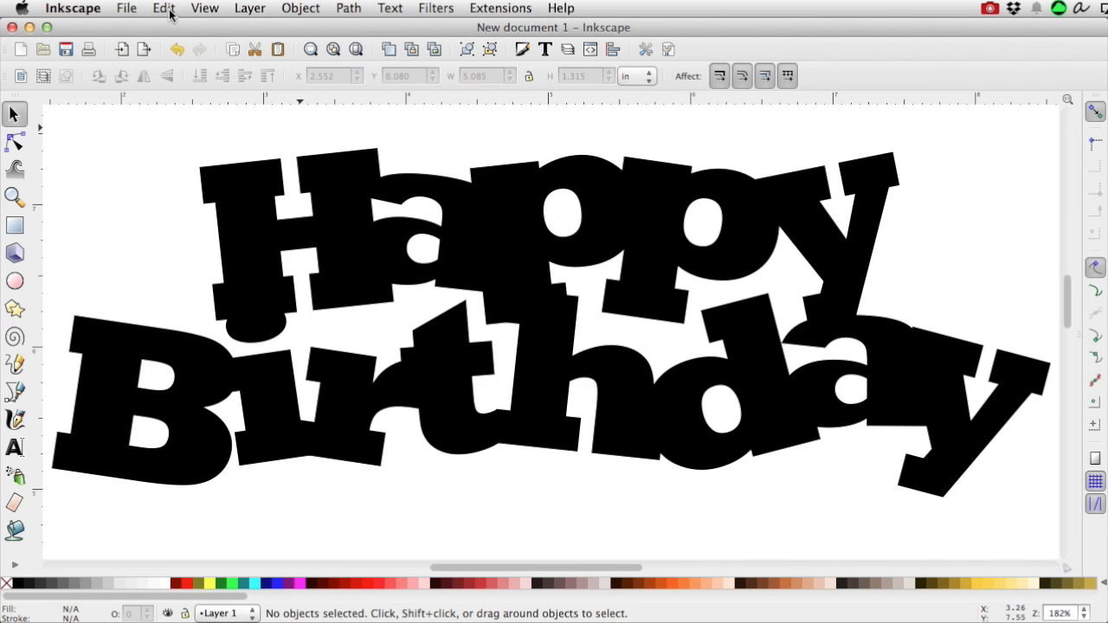
# - Select both words and convert the text objects to paths
pyautogui.click(164, 9)
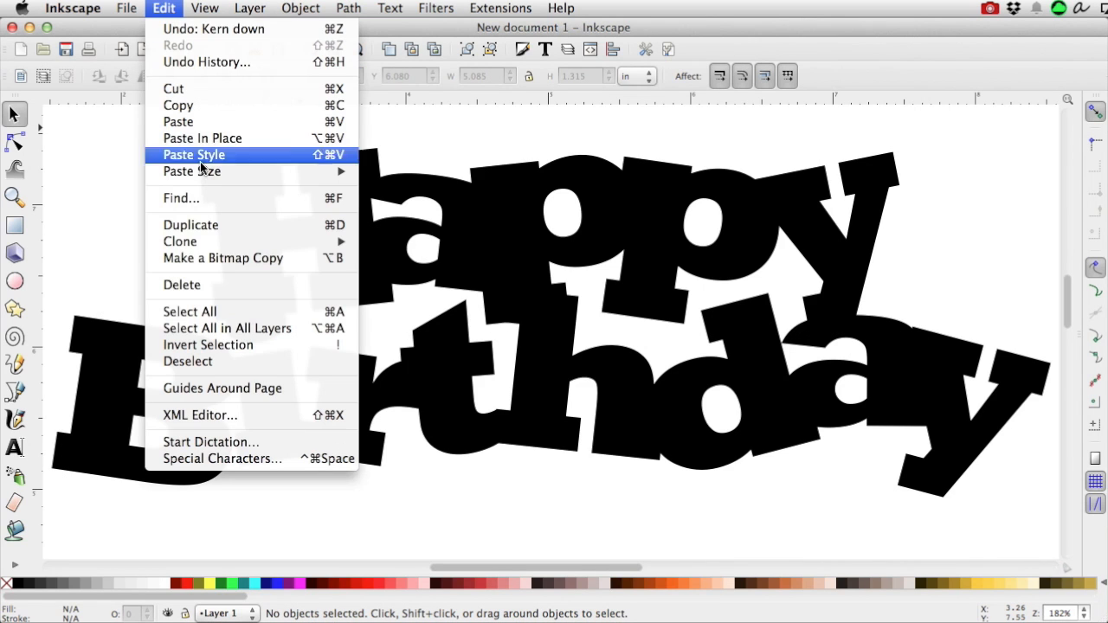
pyautogui.click(230, 313)
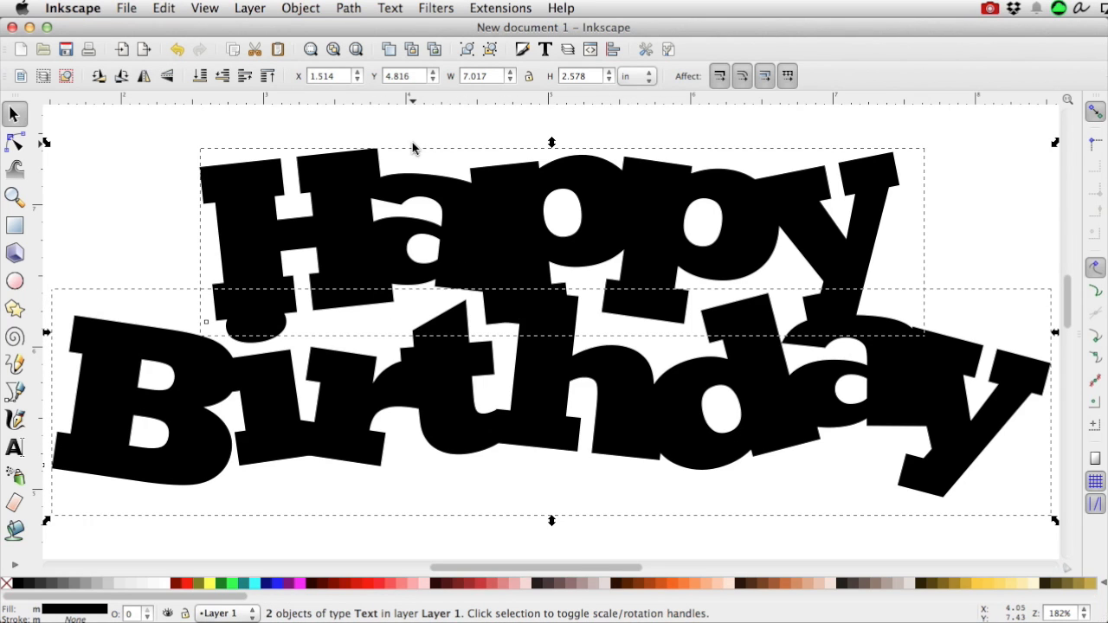
pyautogui.click(349, 8)
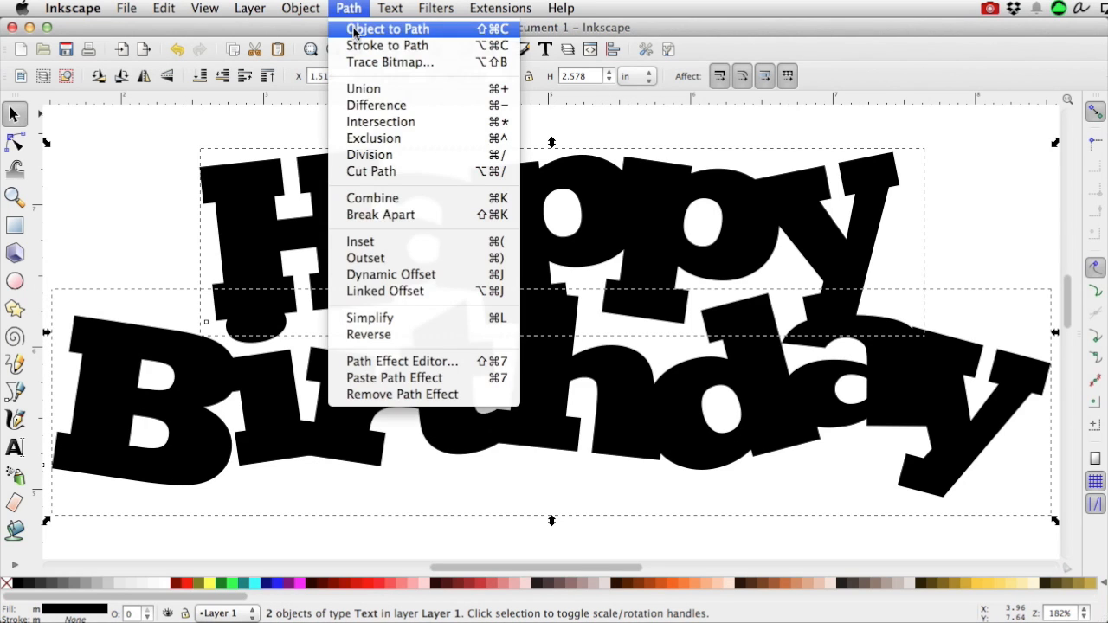
pyautogui.click(354, 31)
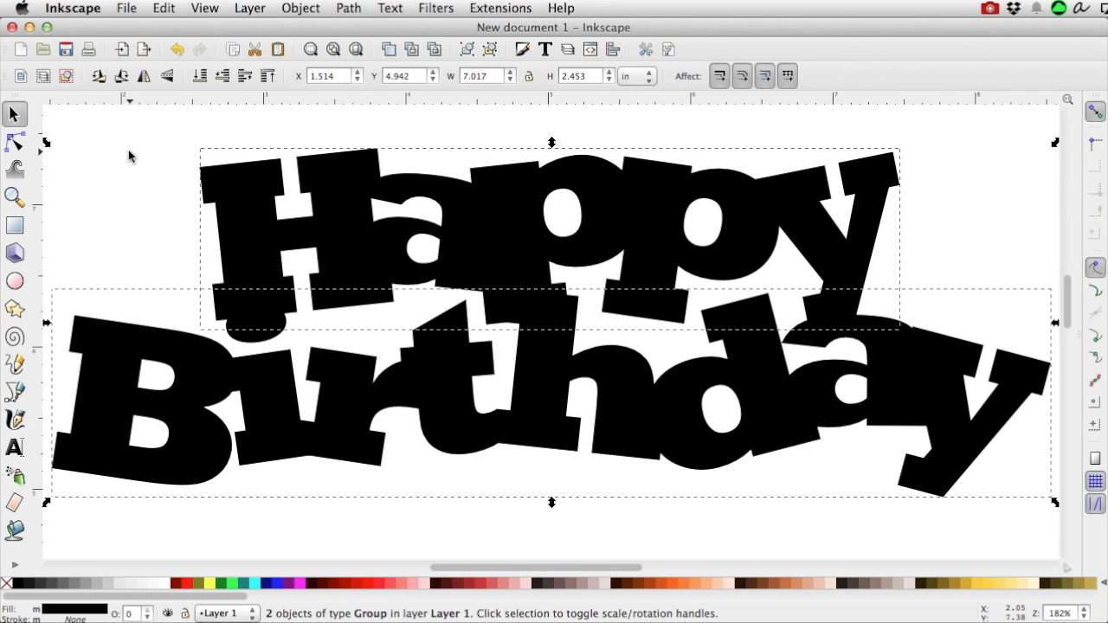
# - Ungroup the converted words into separate letters and inspect the nodes of the "H" and "a" in "Happy"
pyautogui.click(15, 142)
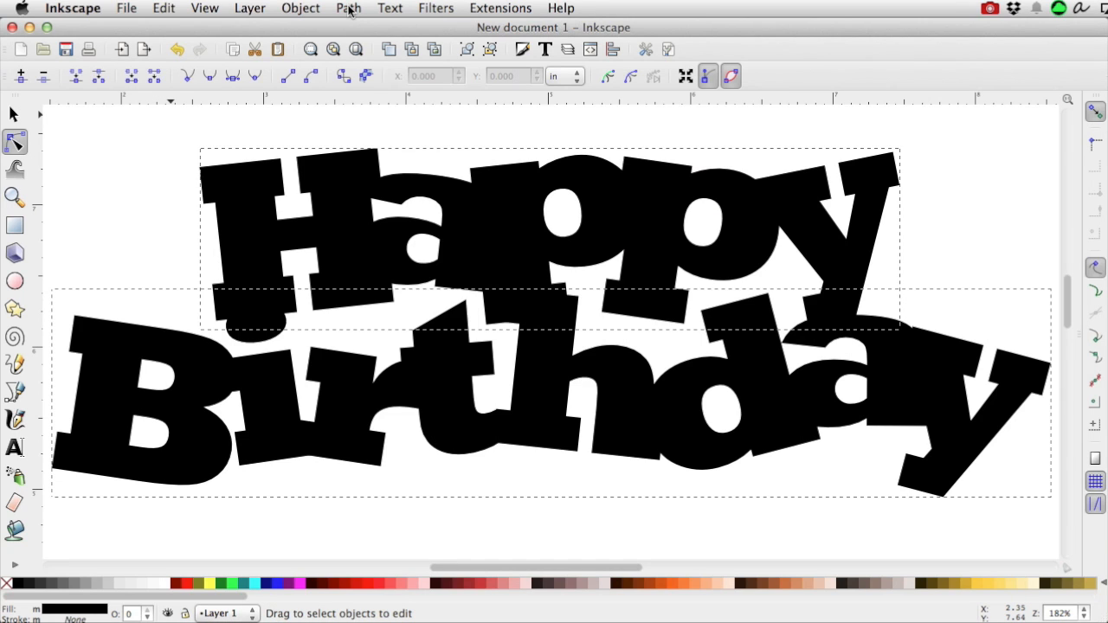
pyautogui.click(294, 6)
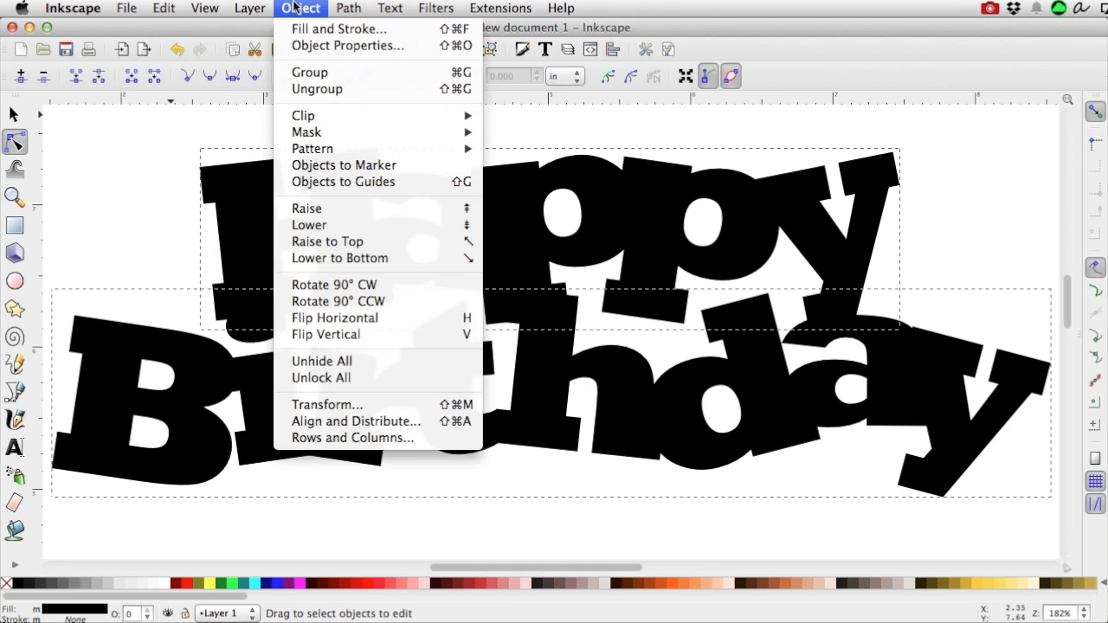
pyautogui.click(313, 88)
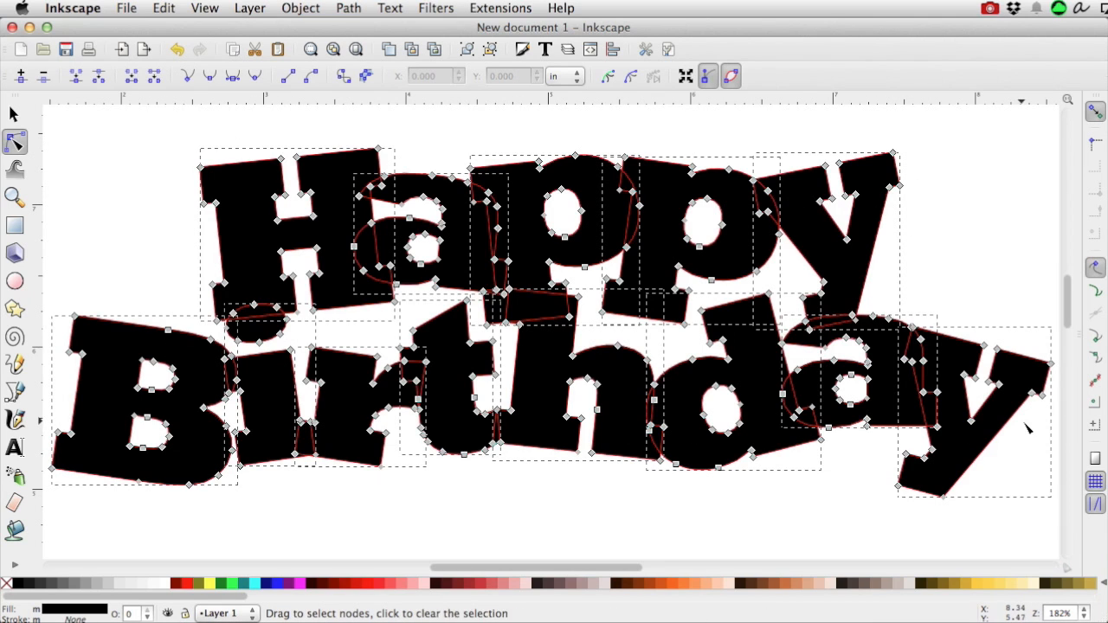
pyautogui.click(952, 240)
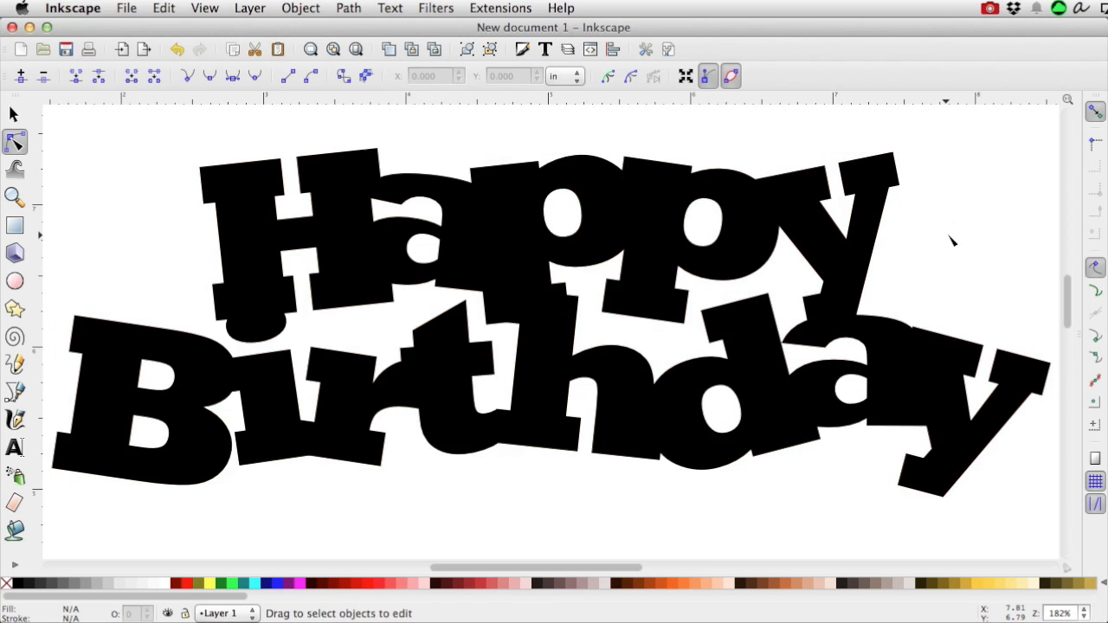
pyautogui.click(341, 191)
pyautogui.click(450, 200)
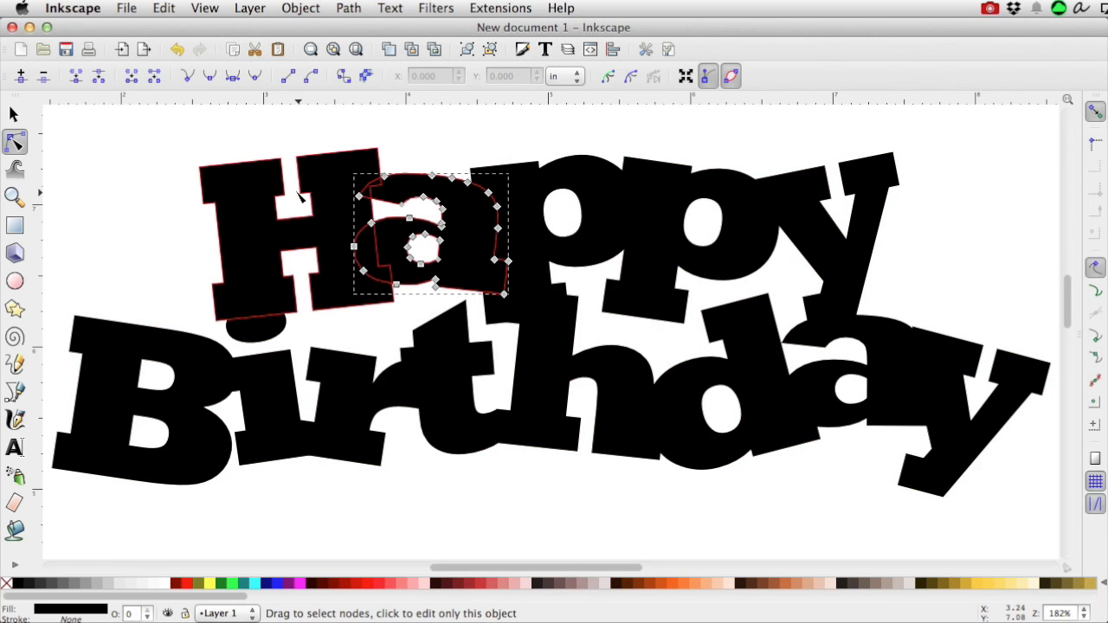
pyautogui.keyDown('shift'); pyautogui.click(331, 187); pyautogui.keyUp('shift')
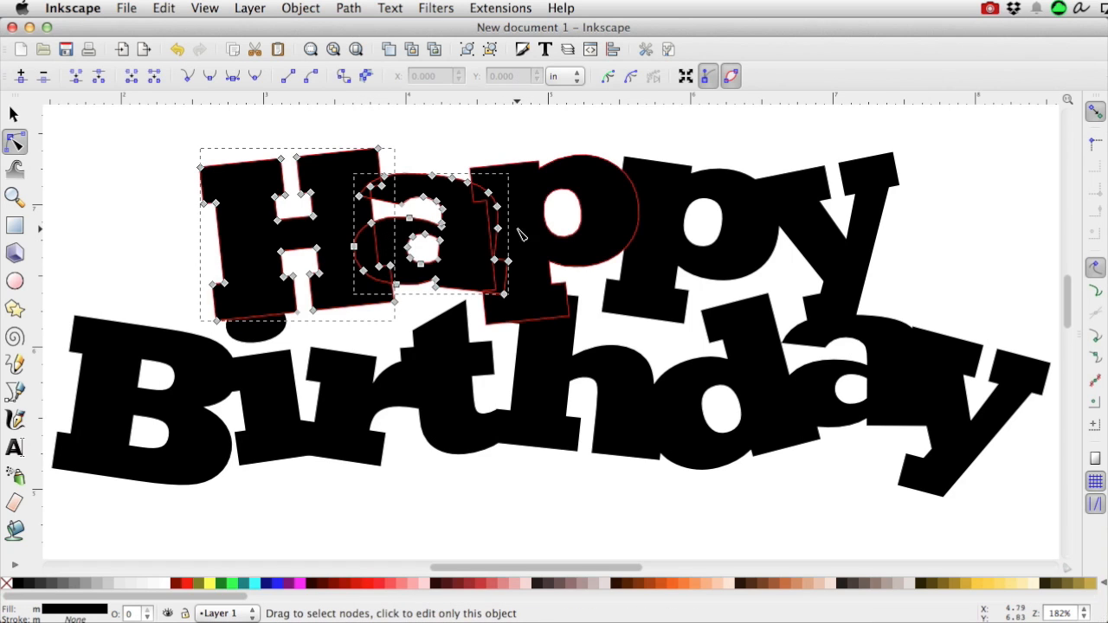
# - Select all the letter paths and merge them with Union
pyautogui.click(158, 7)
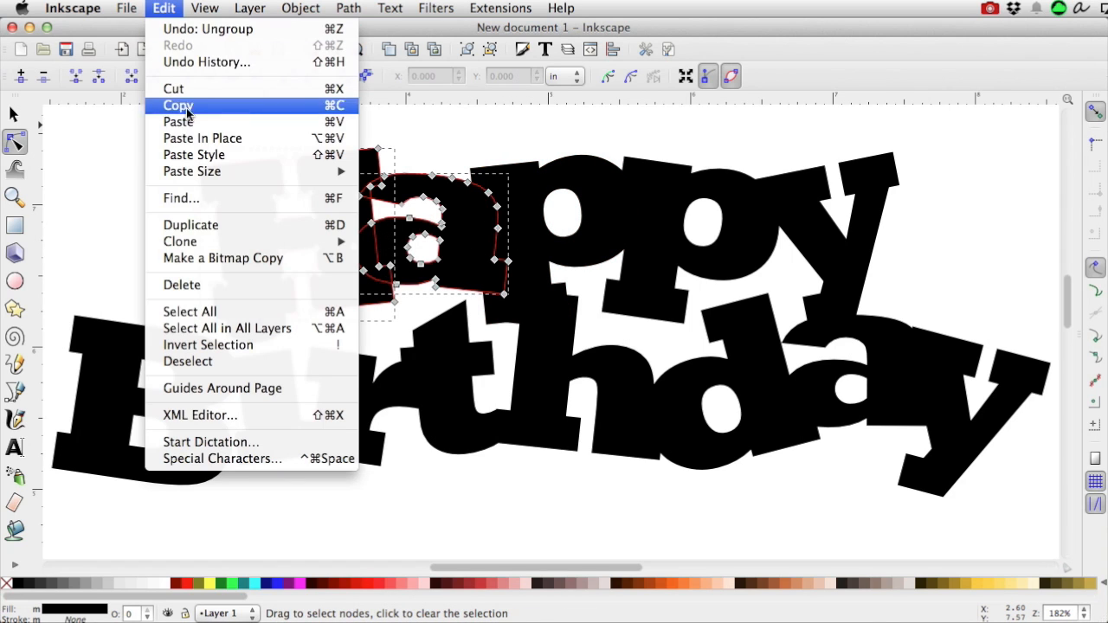
pyautogui.click(189, 312)
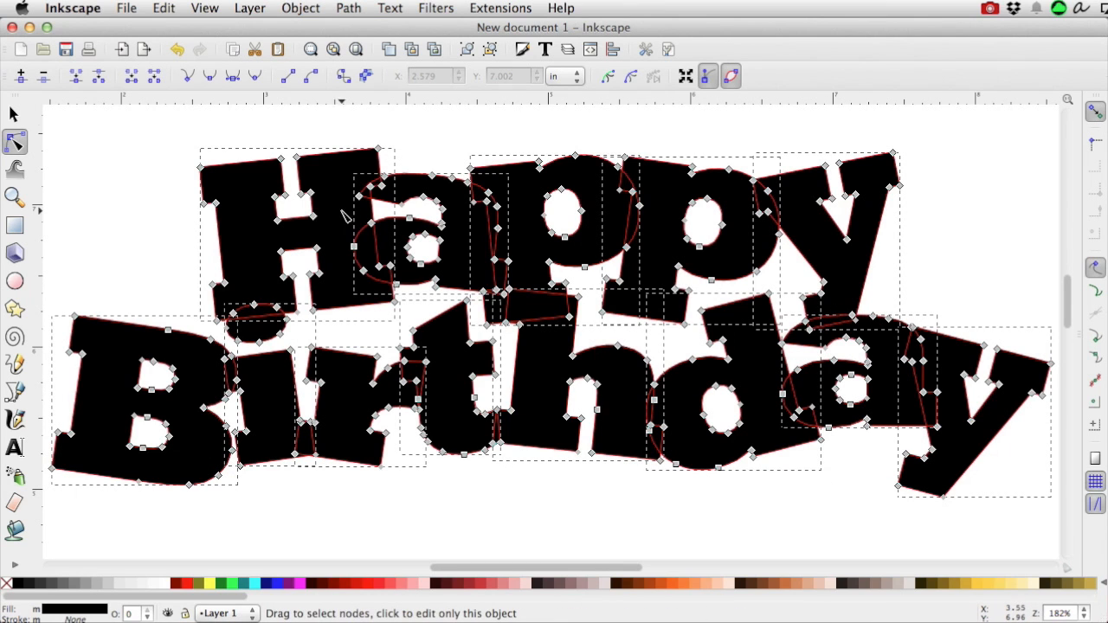
pyautogui.click(349, 9)
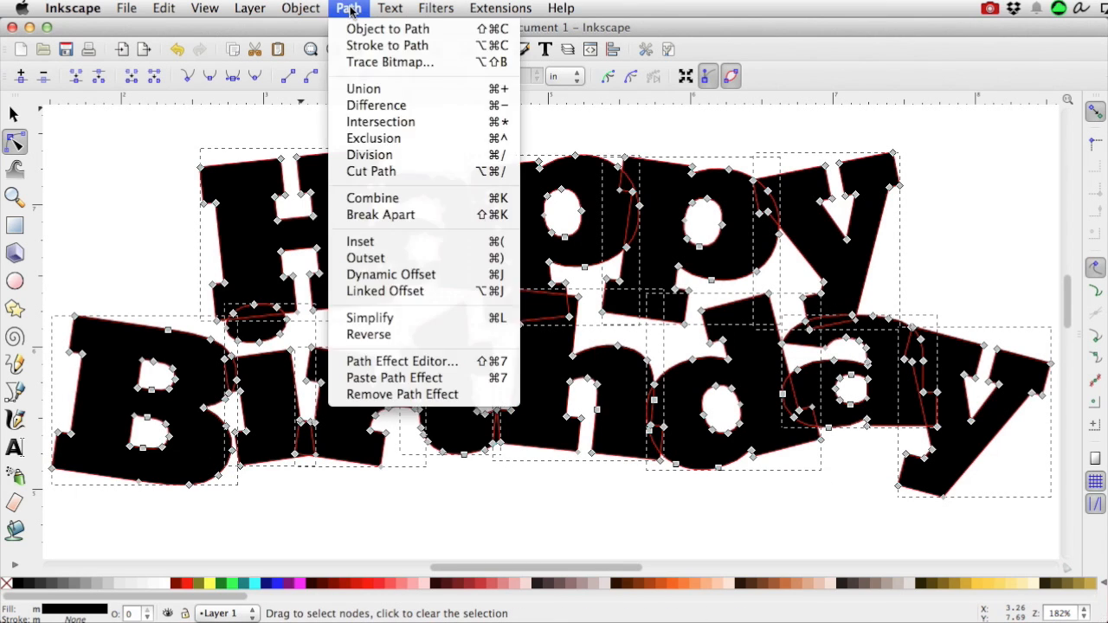
pyautogui.click(371, 90)
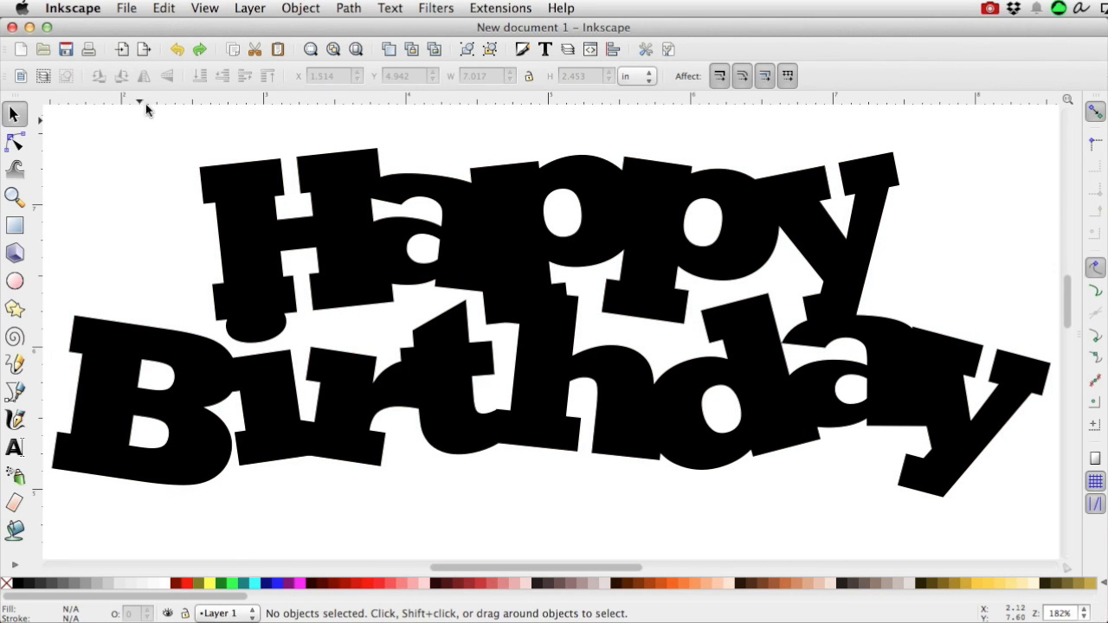
# - Select the "Happy" and "Birthday" text objects and apply Object to Path to both
pyautogui.click(164, 10)
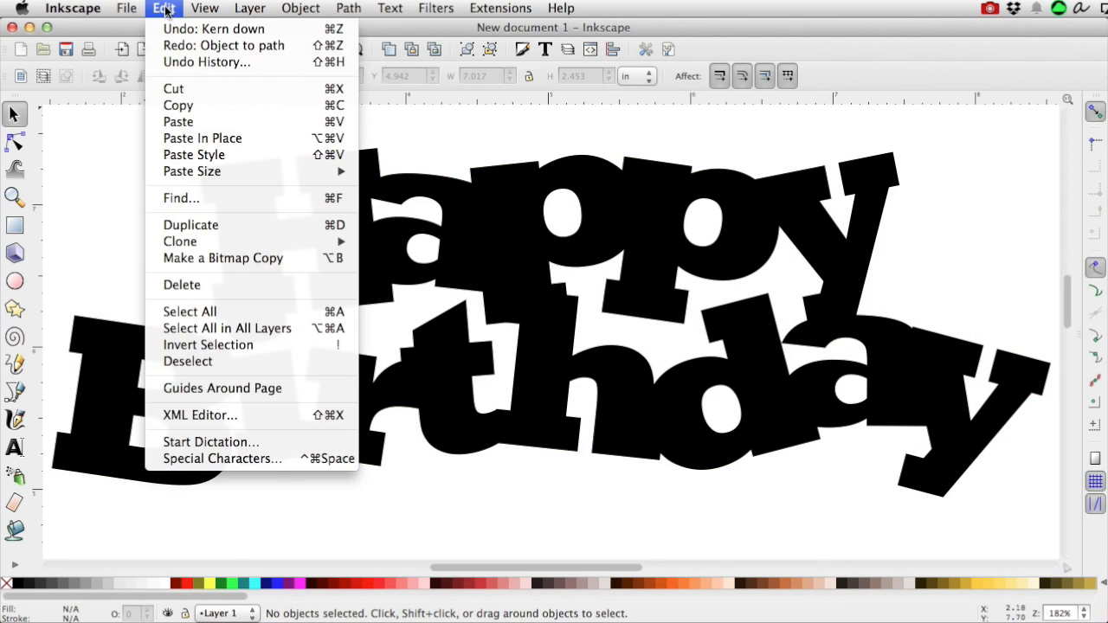
pyautogui.click(177, 318)
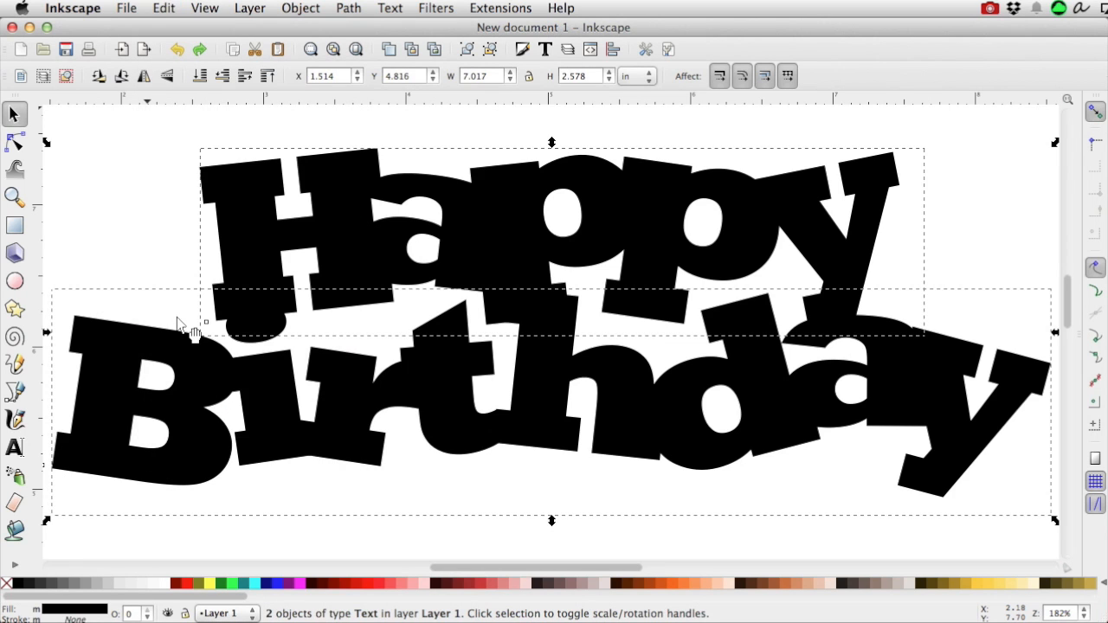
pyautogui.click(349, 10)
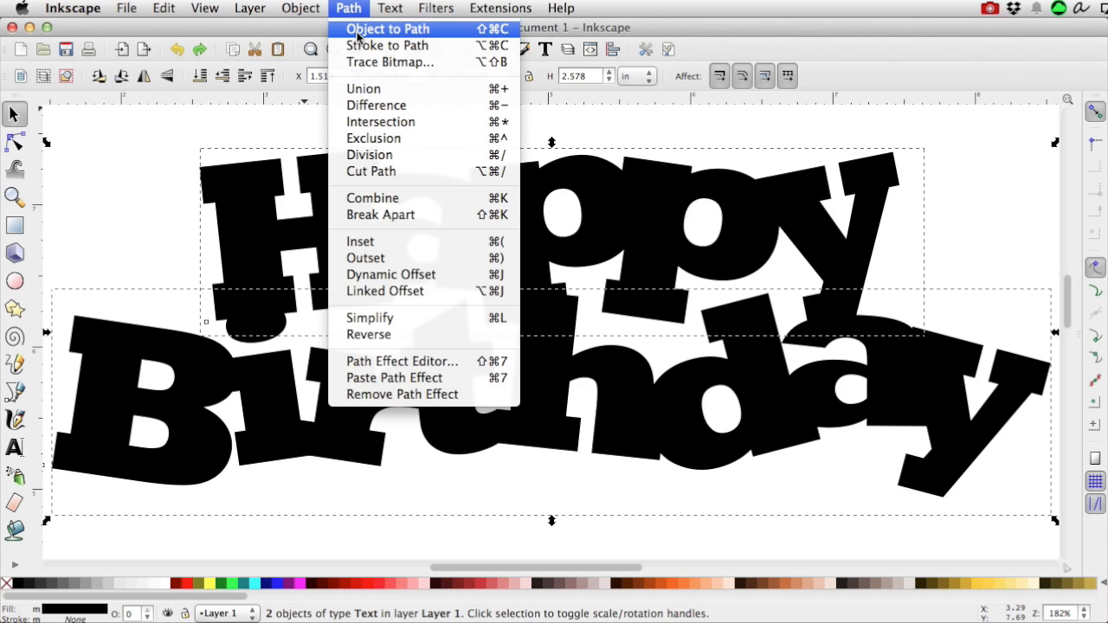
pyautogui.click(386, 29)
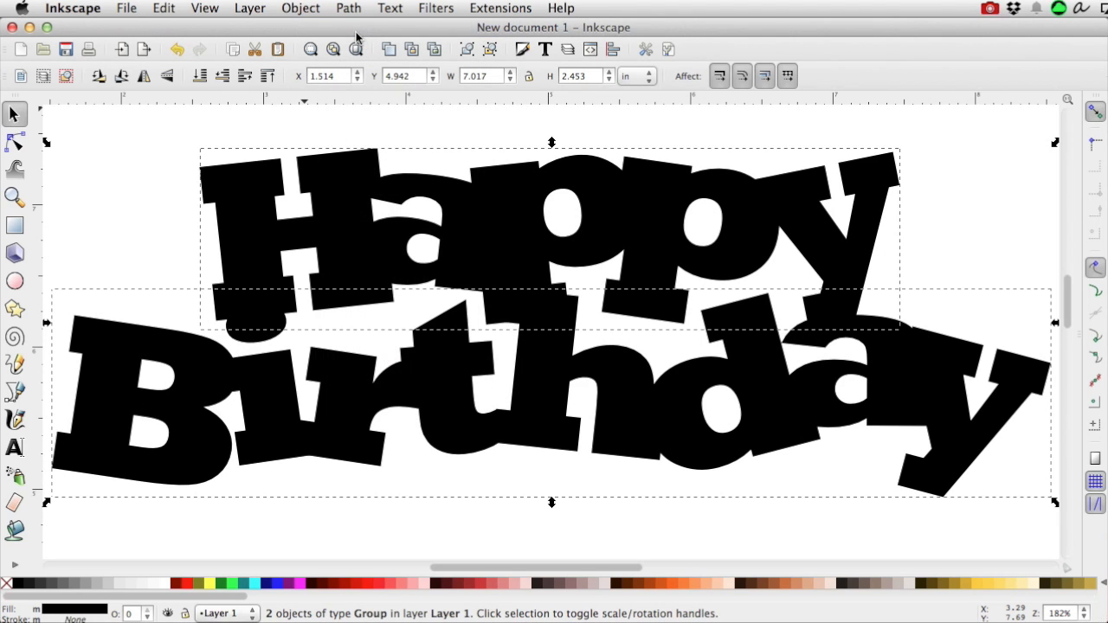
# - Ungroup both converted words into separate letters and merge all the letter paths with Union
pyautogui.click(306, 12)
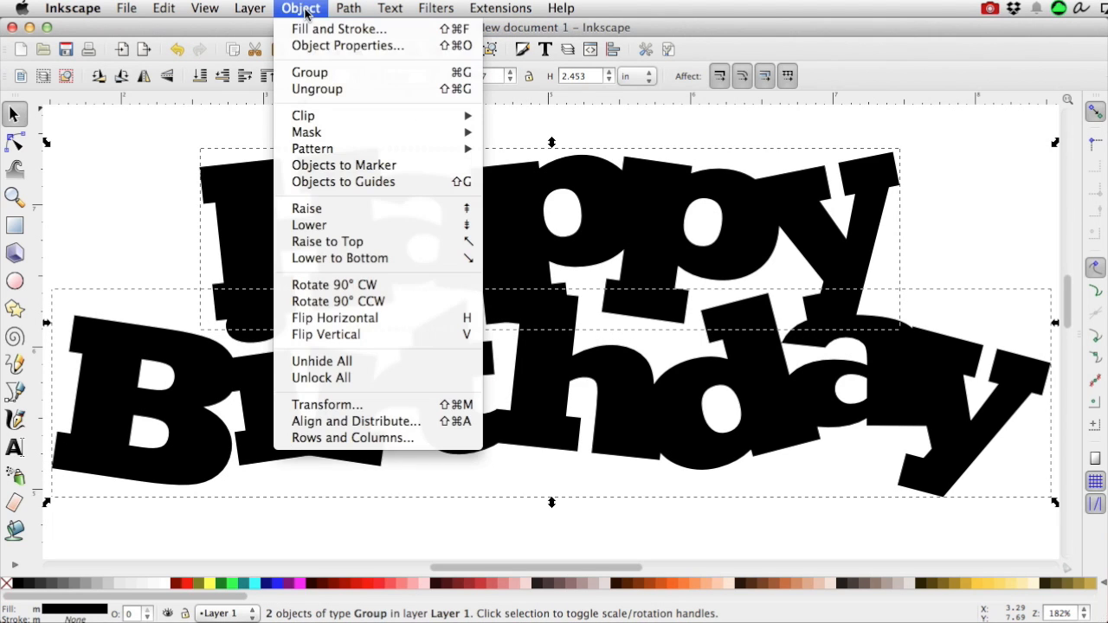
pyautogui.click(311, 89)
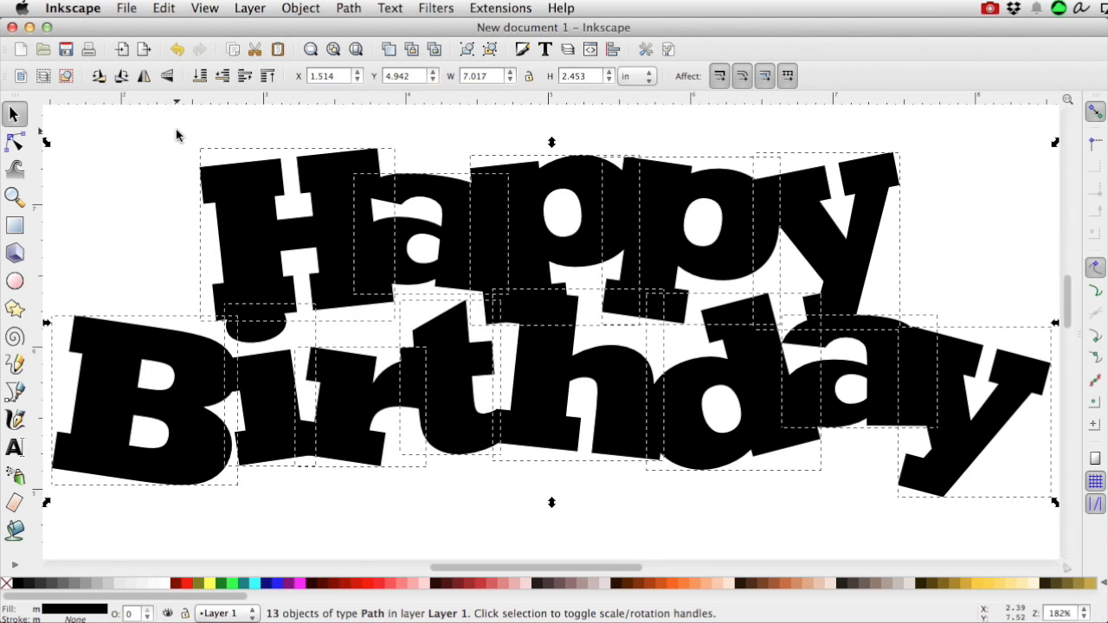
pyautogui.click(351, 9)
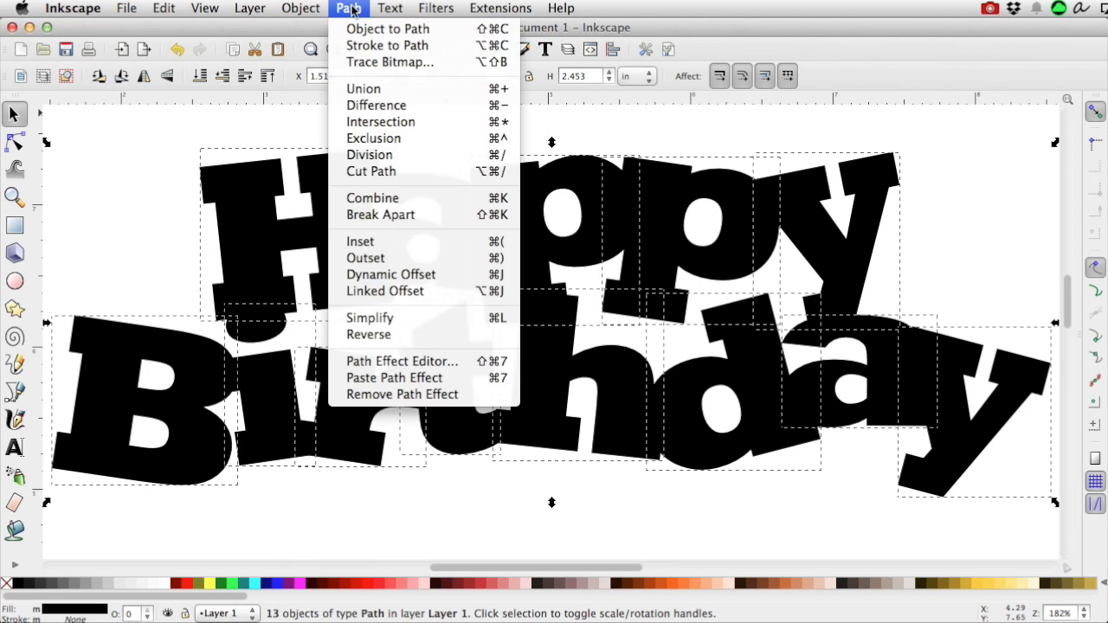
pyautogui.click(362, 89)
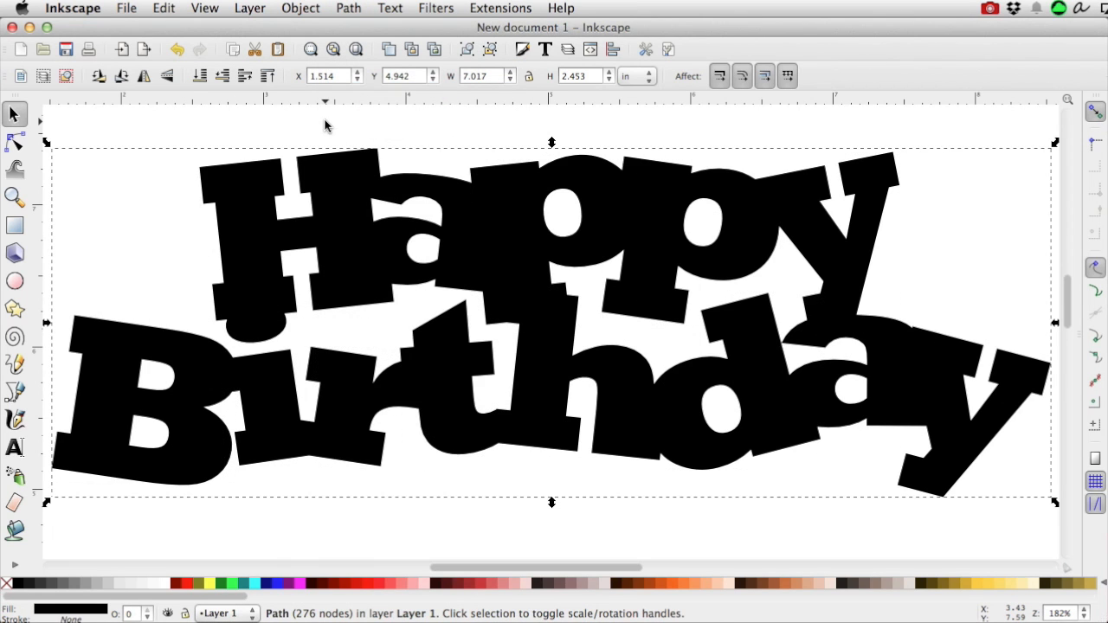
# - Move the welded "Happy Birthday" shape off the page into the empty area beyond the page's left edge
pyautogui.press('5')
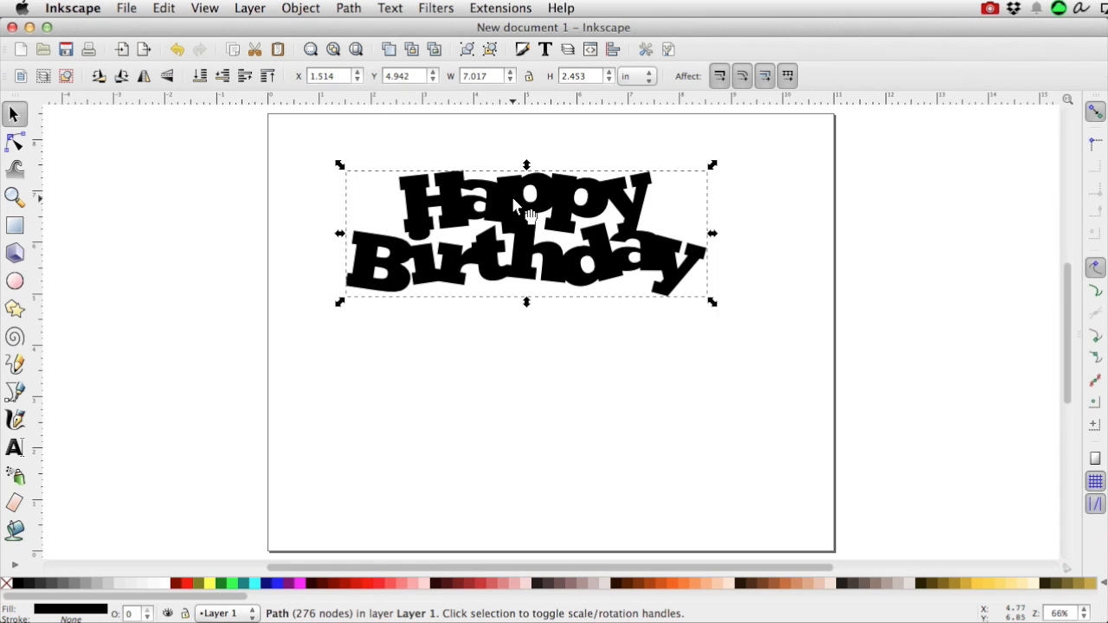
pyautogui.moveTo(513, 202); pyautogui.dragTo(49, 270)
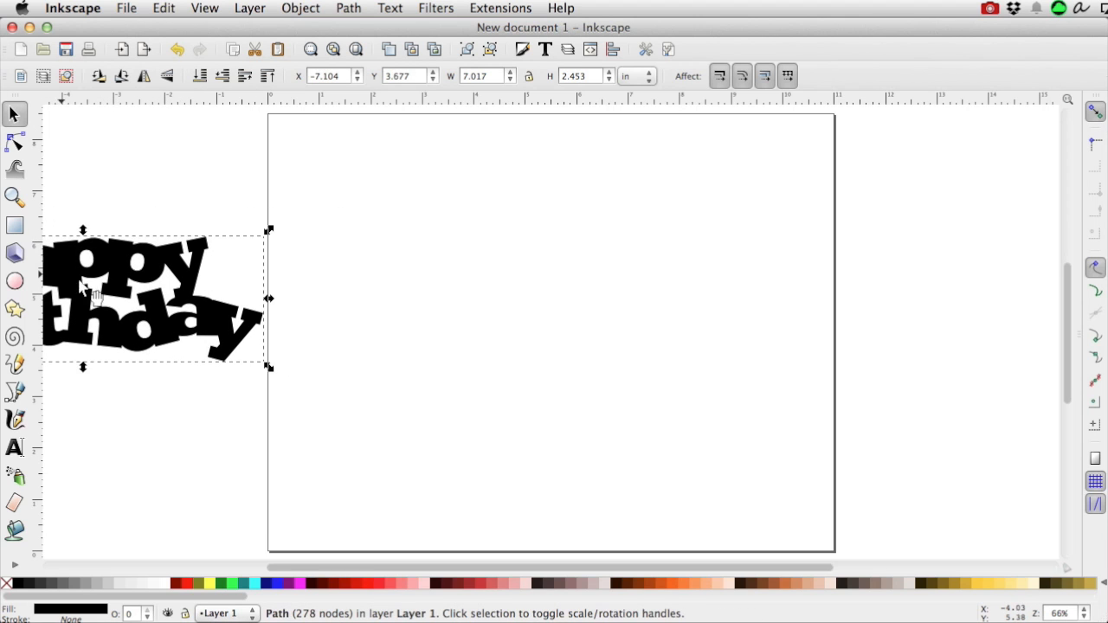
pyautogui.moveTo(277, 568); pyautogui.dragTo(121, 537)
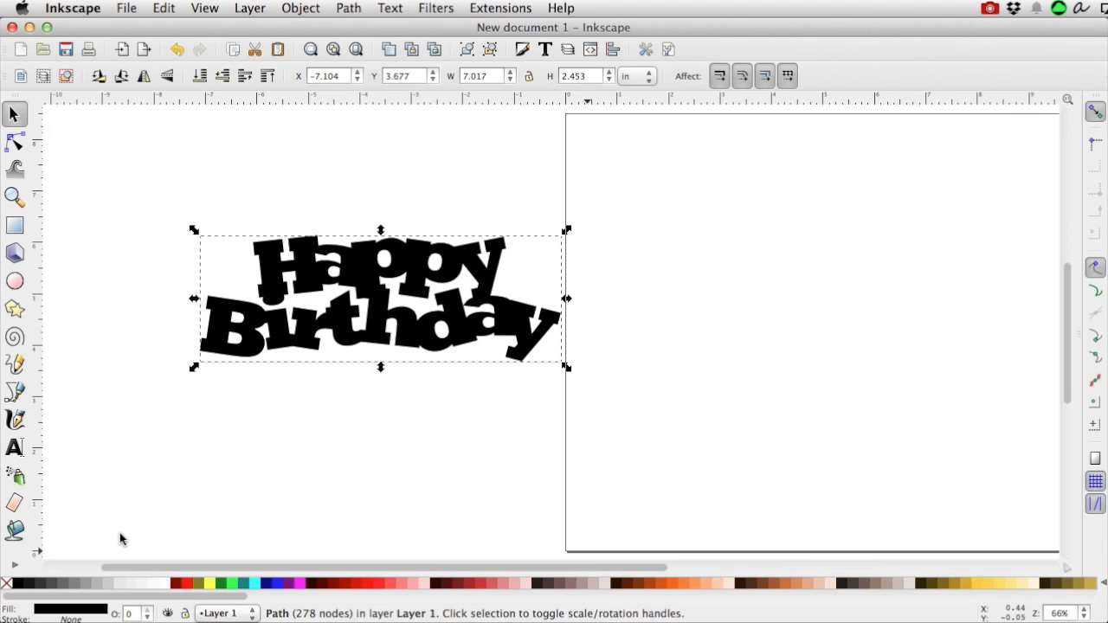
pyautogui.moveTo(449, 312); pyautogui.dragTo(343, 286)
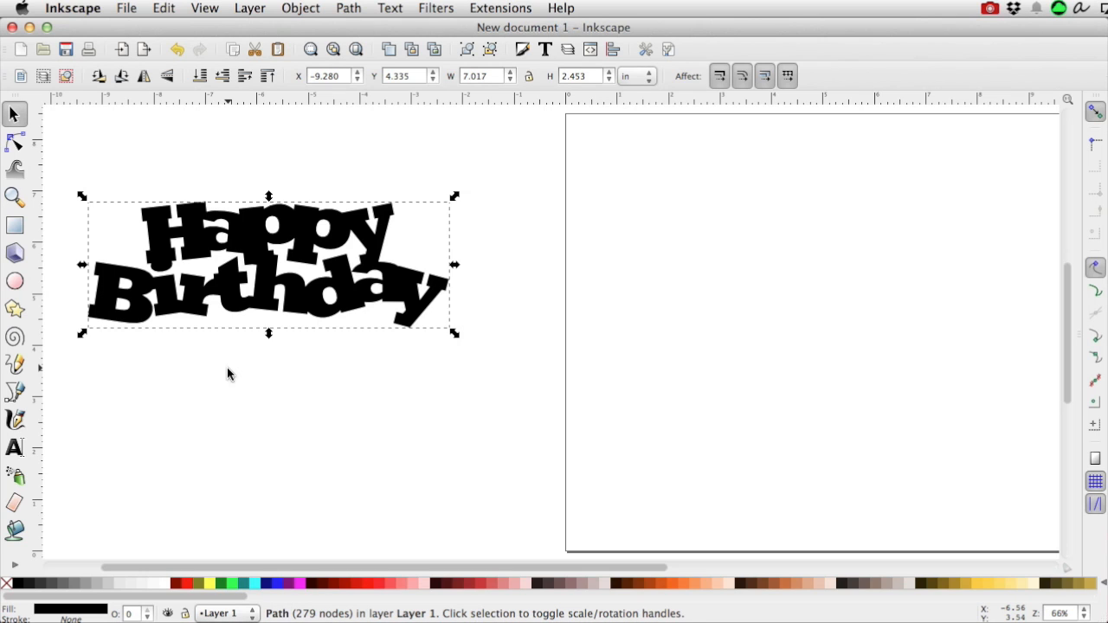
pyautogui.hscroll(-1, 129, 544)
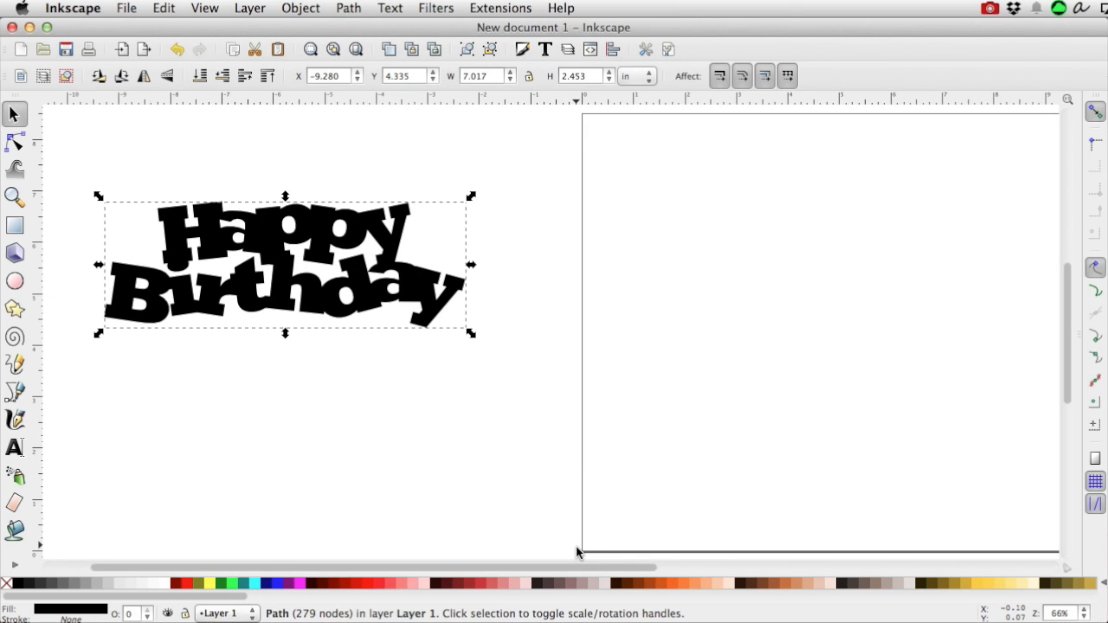
pyautogui.press('3')
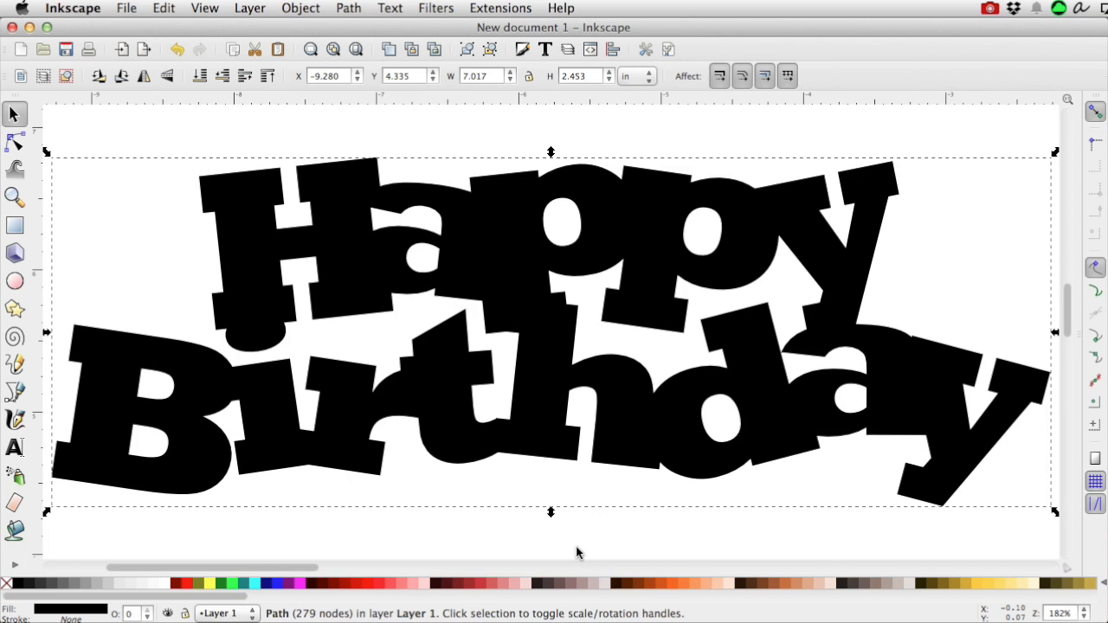
# - Move the welded lettering back onto the page, centred in its upper half at about X 1.97 in, Y 4.55 in
pyautogui.press('5')
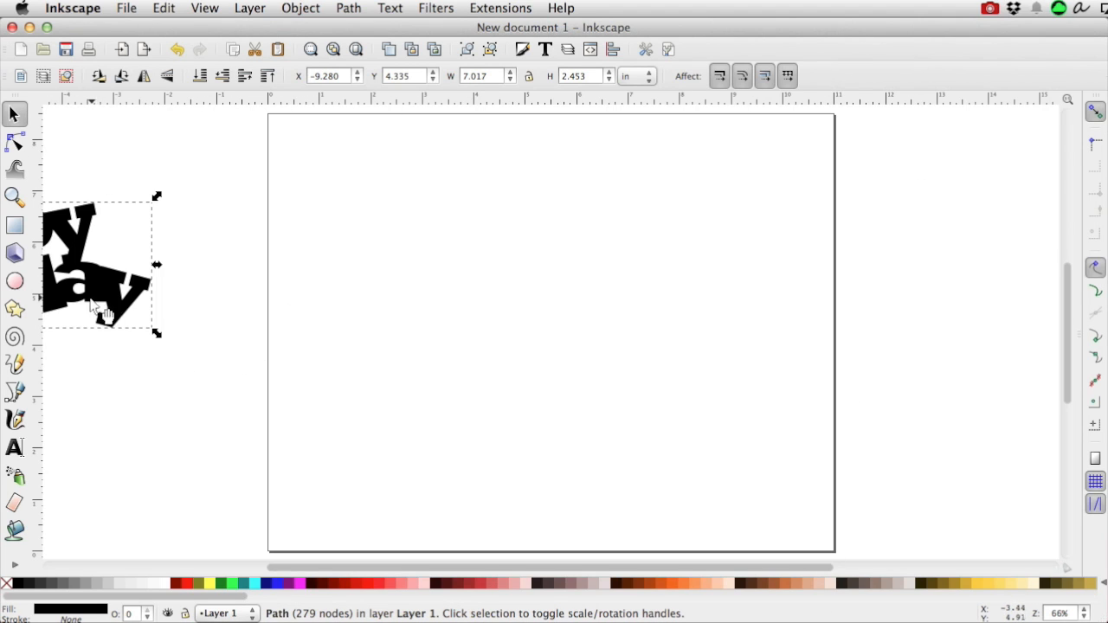
pyautogui.moveTo(91, 273); pyautogui.dragTo(716, 253)
pyautogui.moveTo(660, 275); pyautogui.dragTo(638, 317)
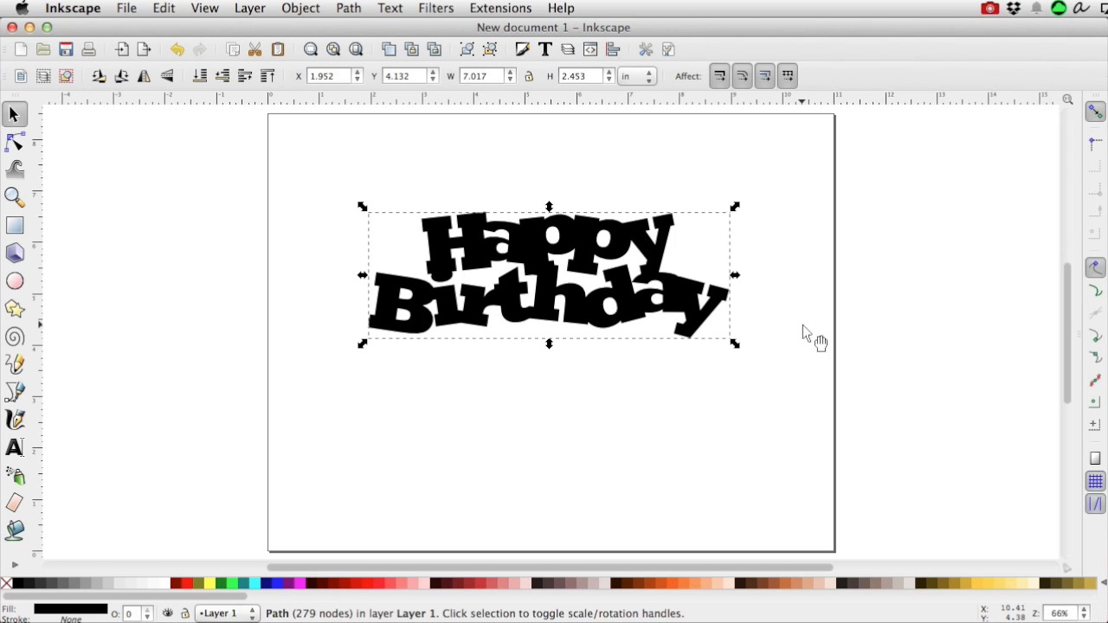
pyautogui.moveTo(609, 257); pyautogui.dragTo(756, 266)
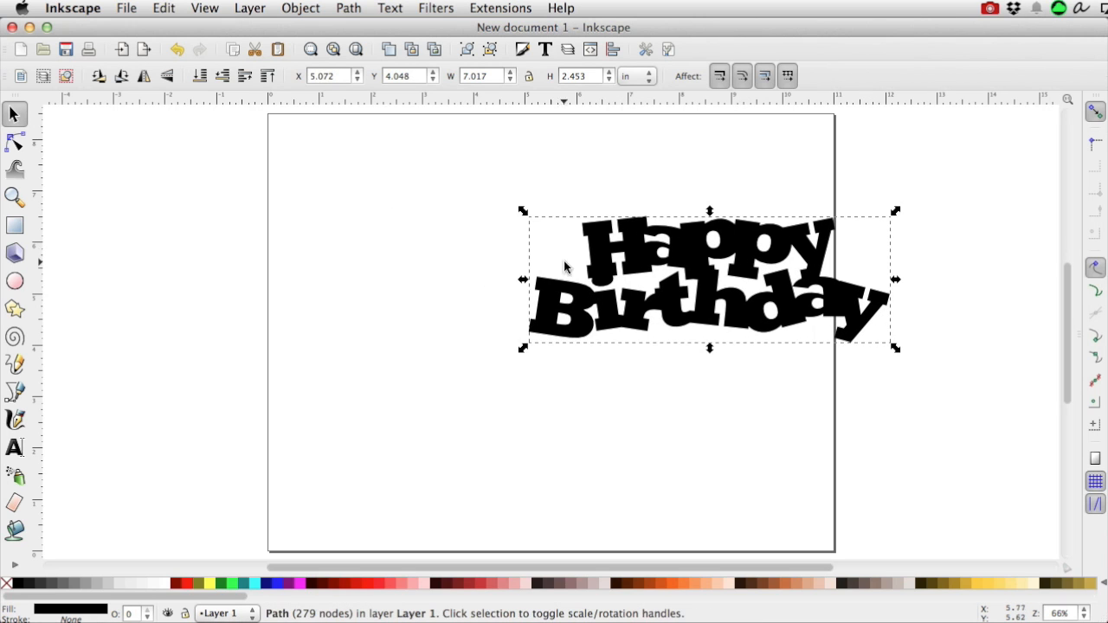
pyautogui.click(403, 282)
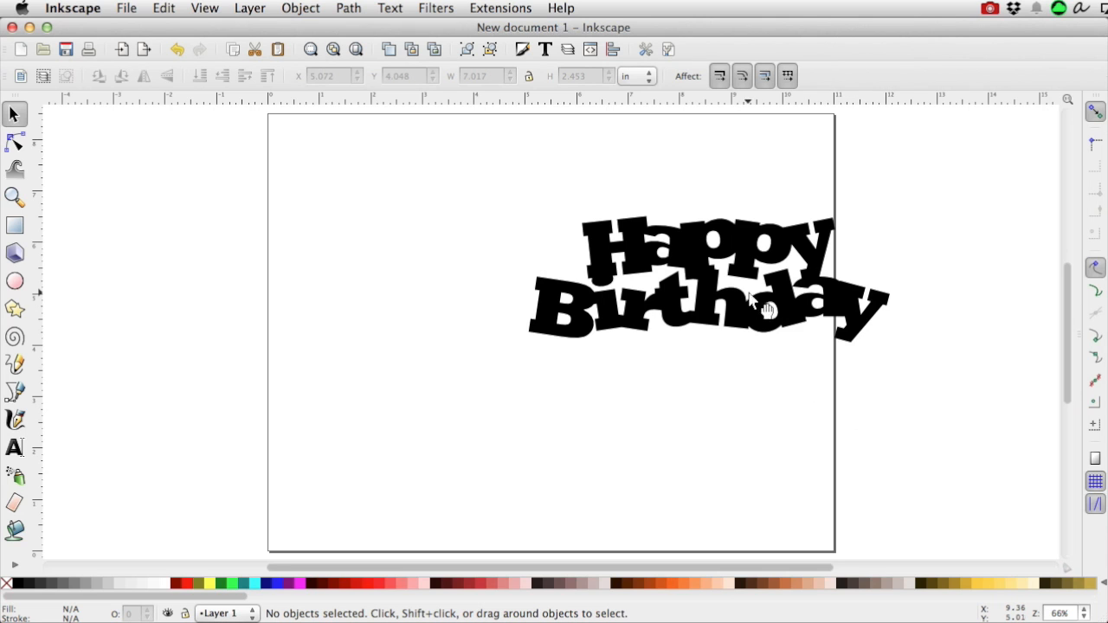
pyautogui.moveTo(754, 314); pyautogui.dragTo(583, 280)
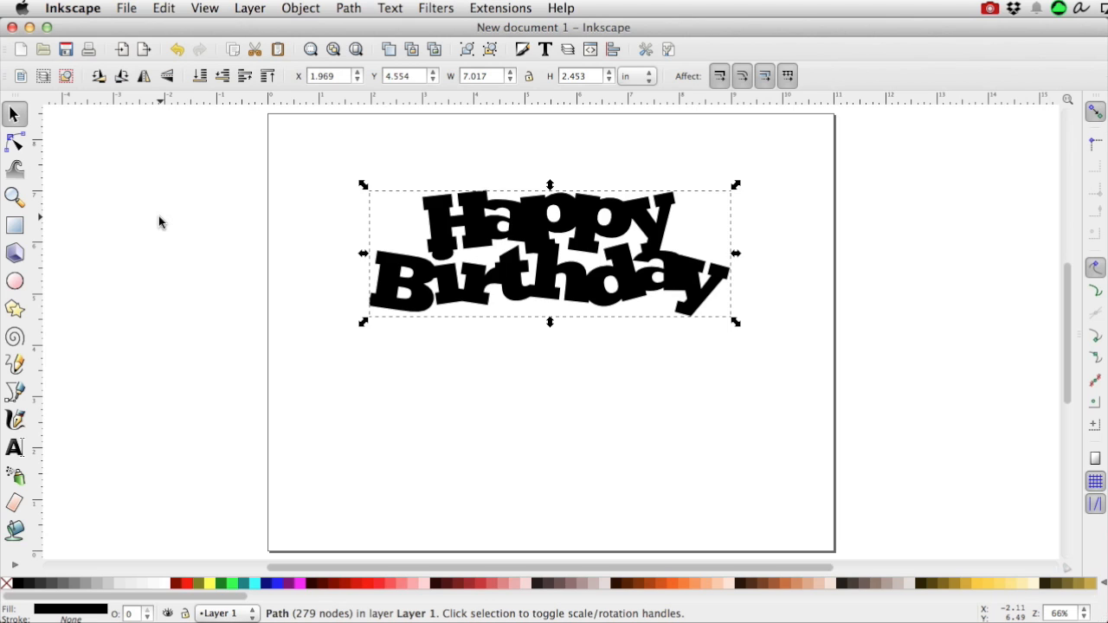
# - Save the drawing to the Desktop as HappyBirthdayFontArt.svg in Plain SVG format
pyautogui.click(127, 11)
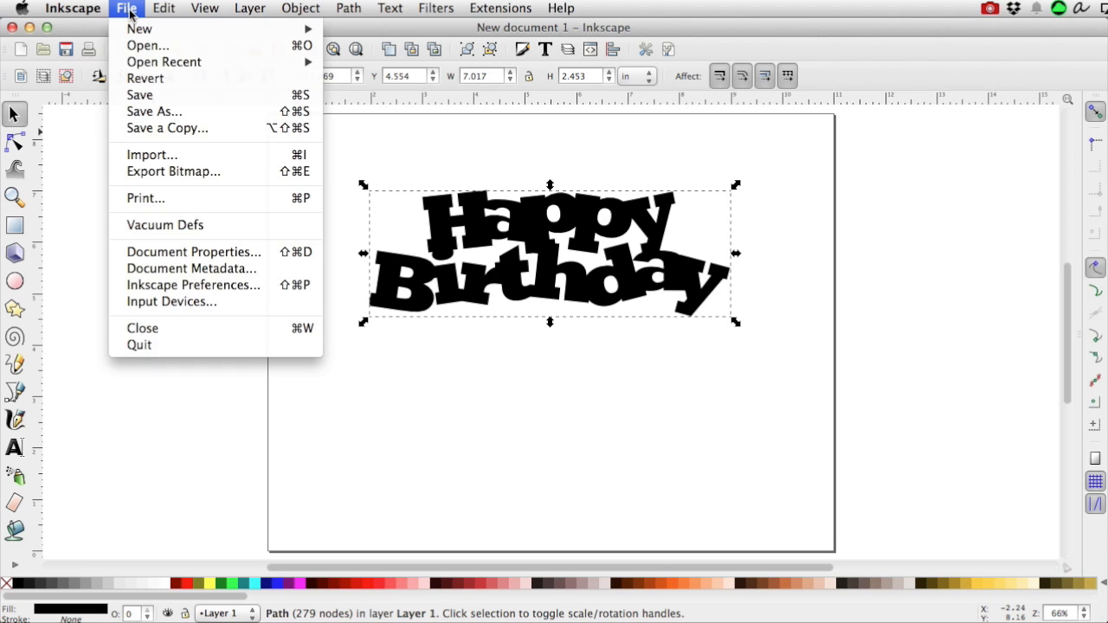
pyautogui.click(151, 100)
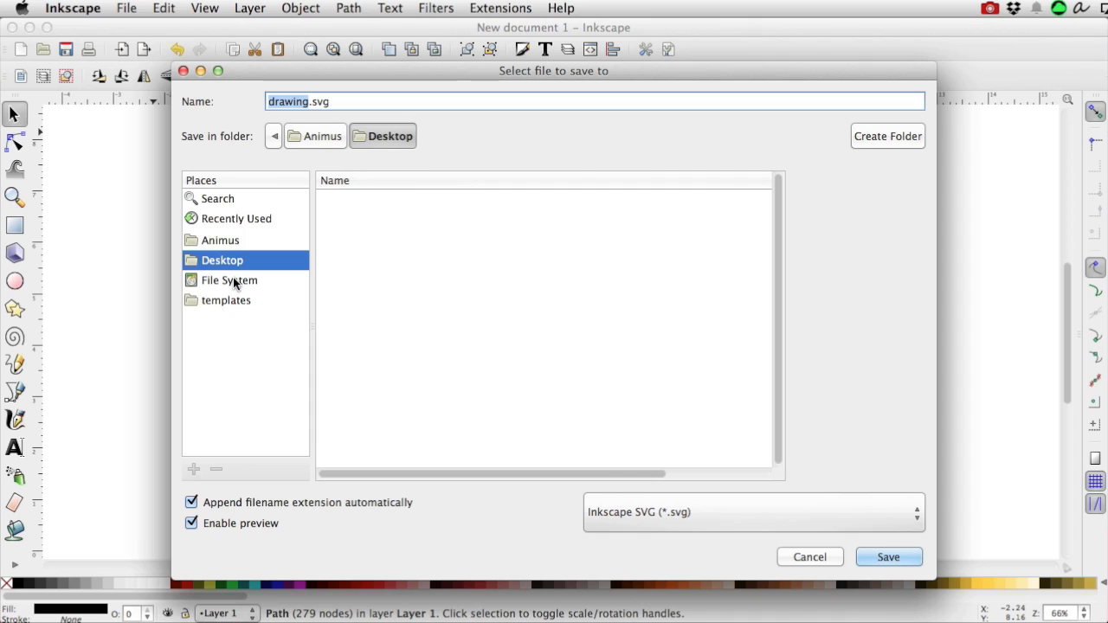
pyautogui.write('Happy')
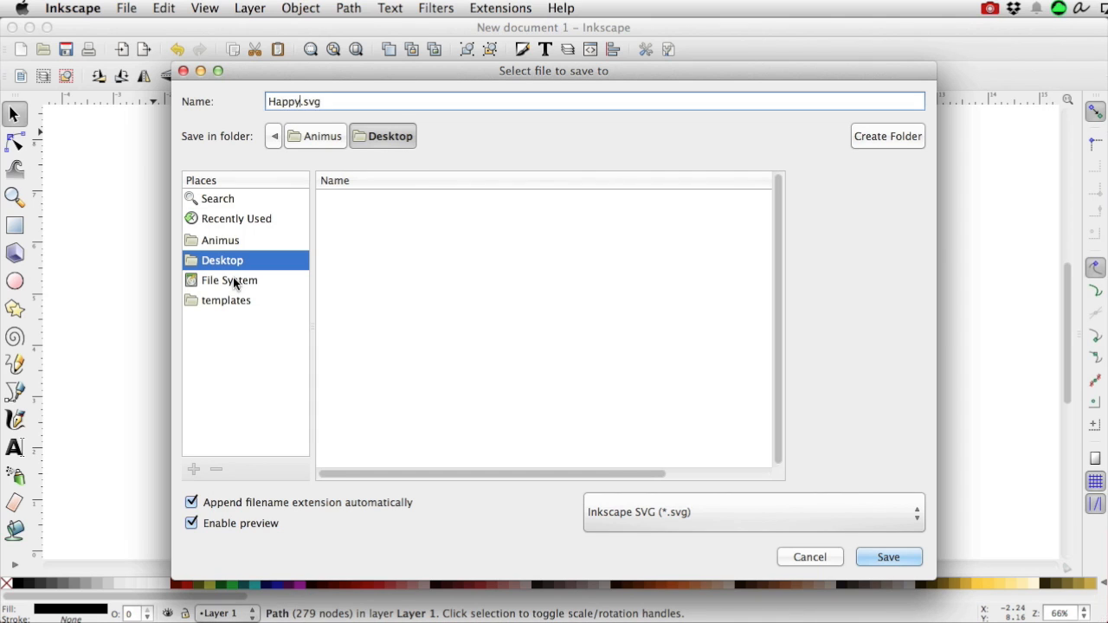
pyautogui.write('BirthdayFontArt')
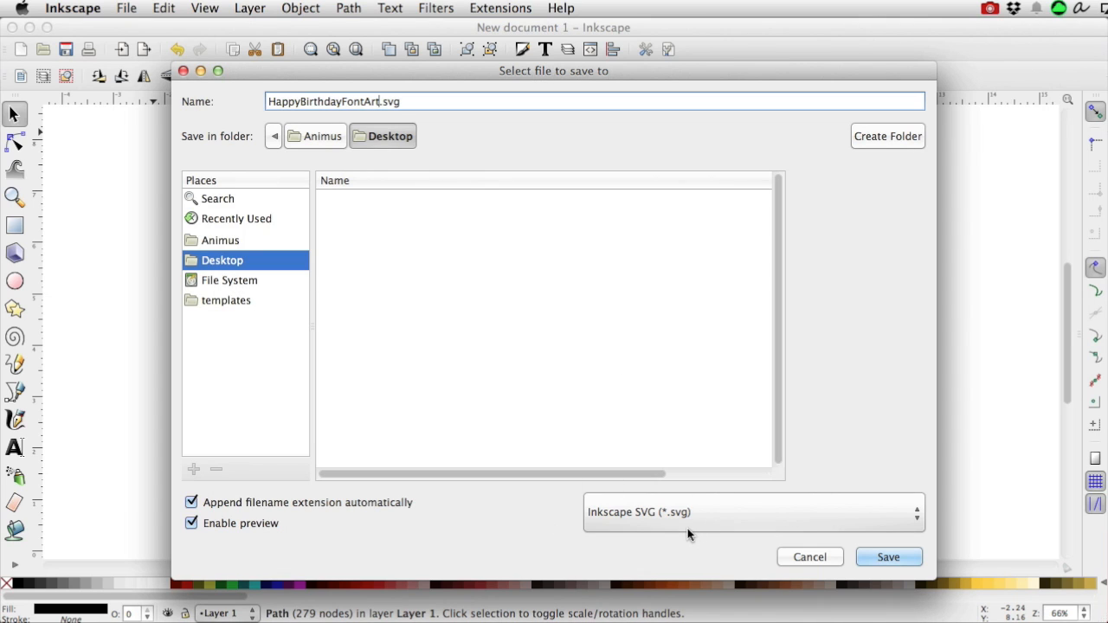
pyautogui.click(747, 517)
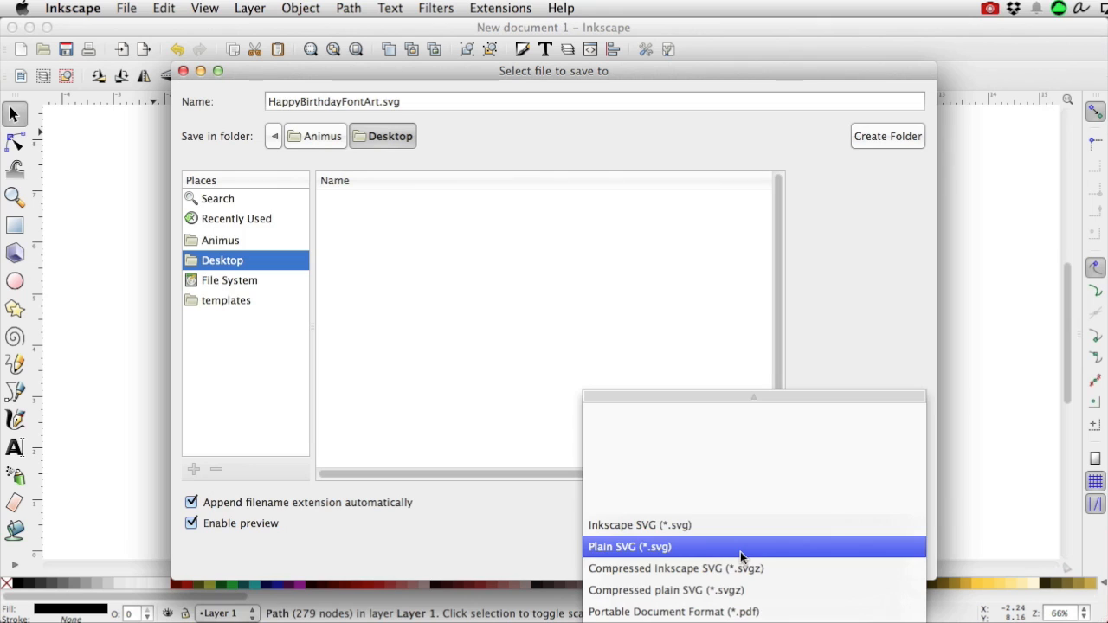
pyautogui.click(740, 548)
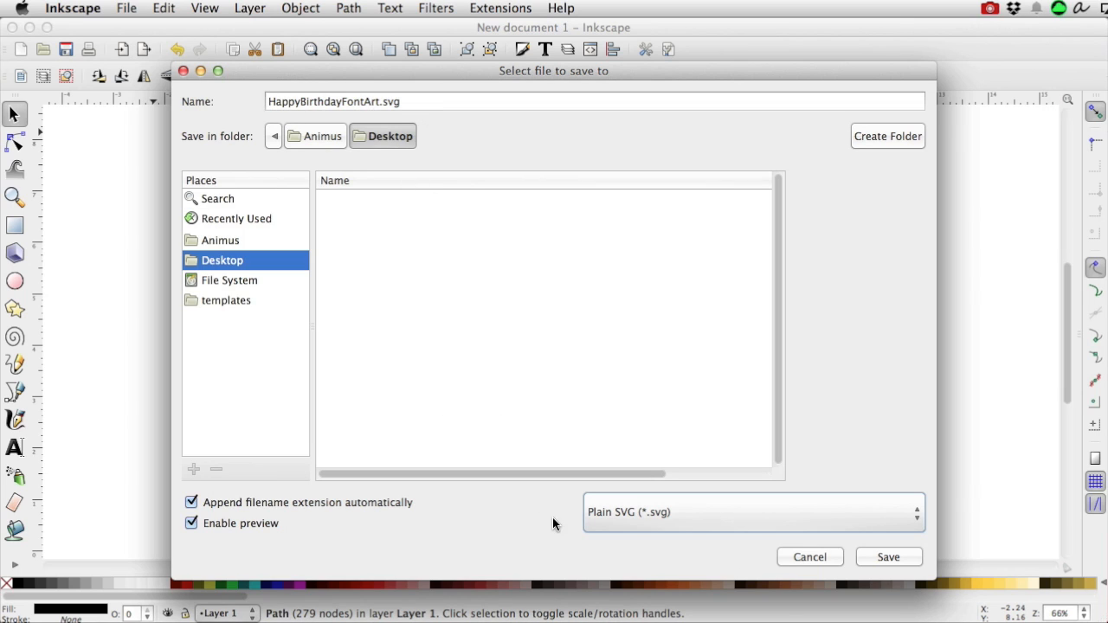
pyautogui.click(891, 556)
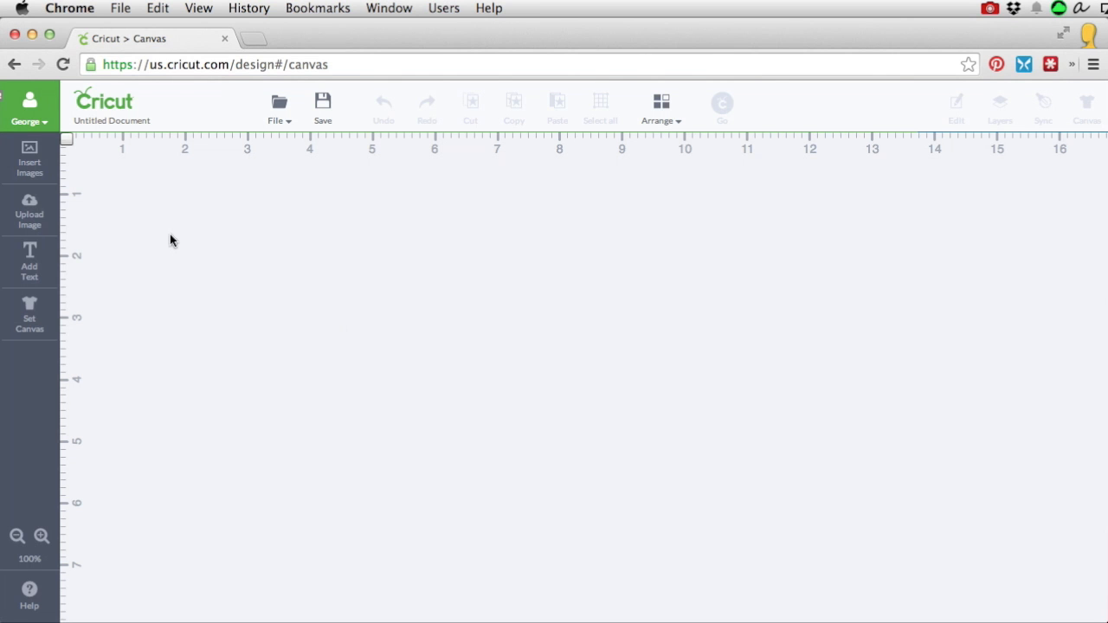
# - In the Cricut canvas in Chrome, upload HappyBirthdayFontArt.svg from the Desktop as a vector image, save it and insert it into the project
pyautogui.click(37, 210)
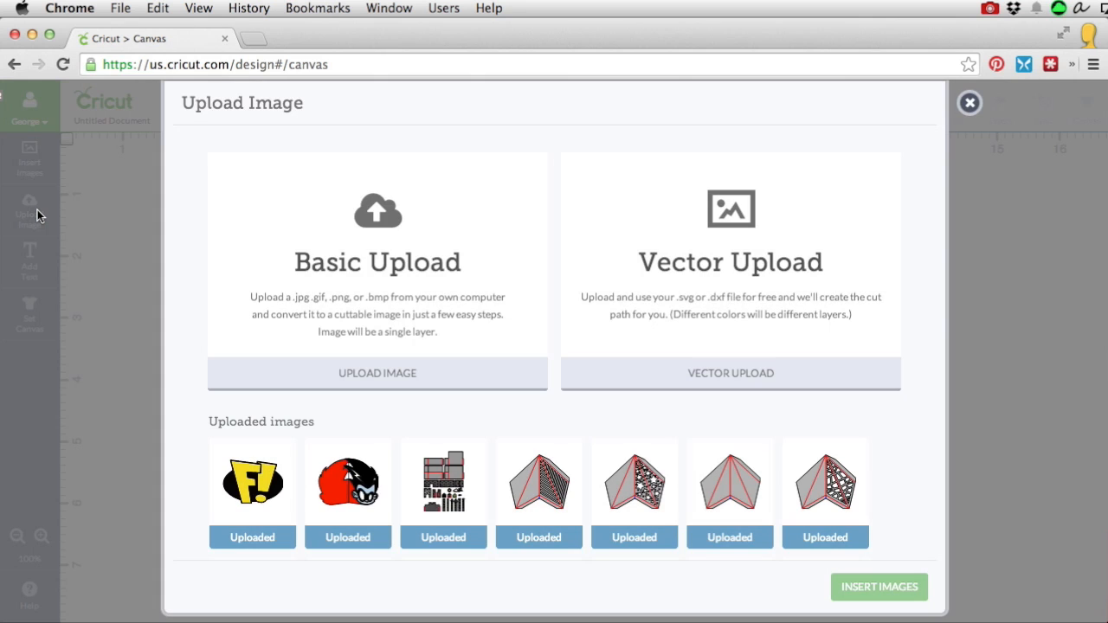
pyautogui.click(743, 254)
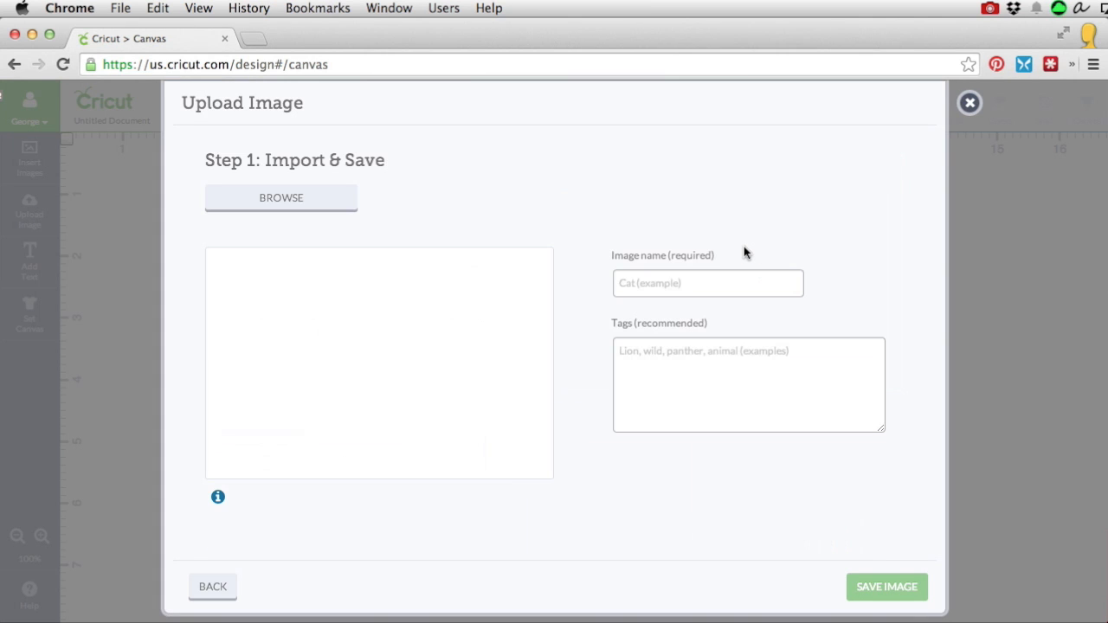
pyautogui.click(316, 204)
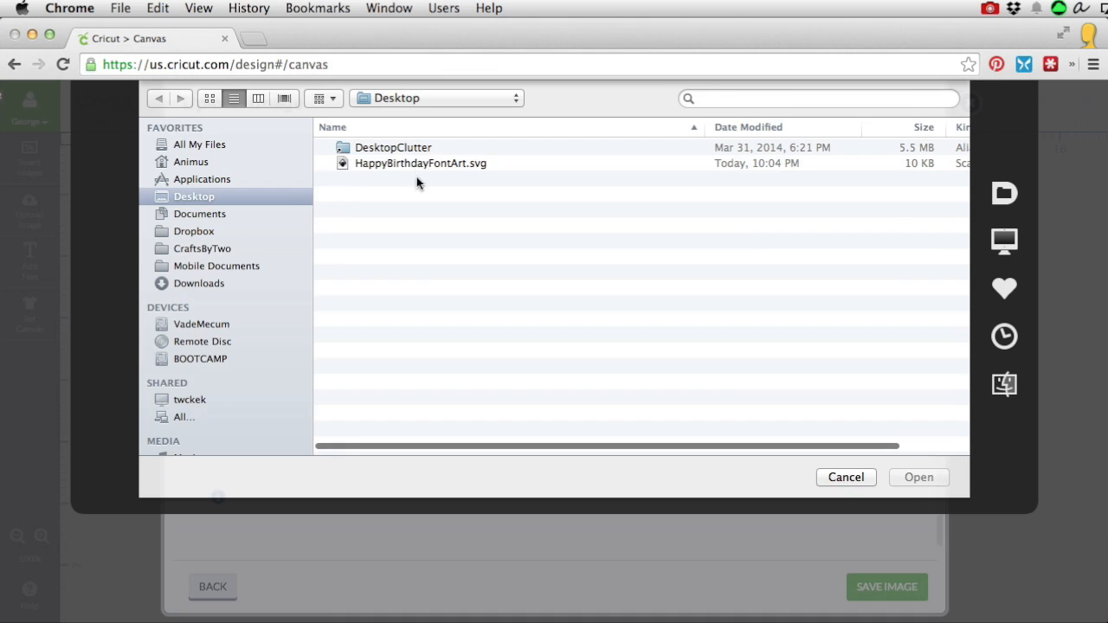
pyautogui.click(417, 162)
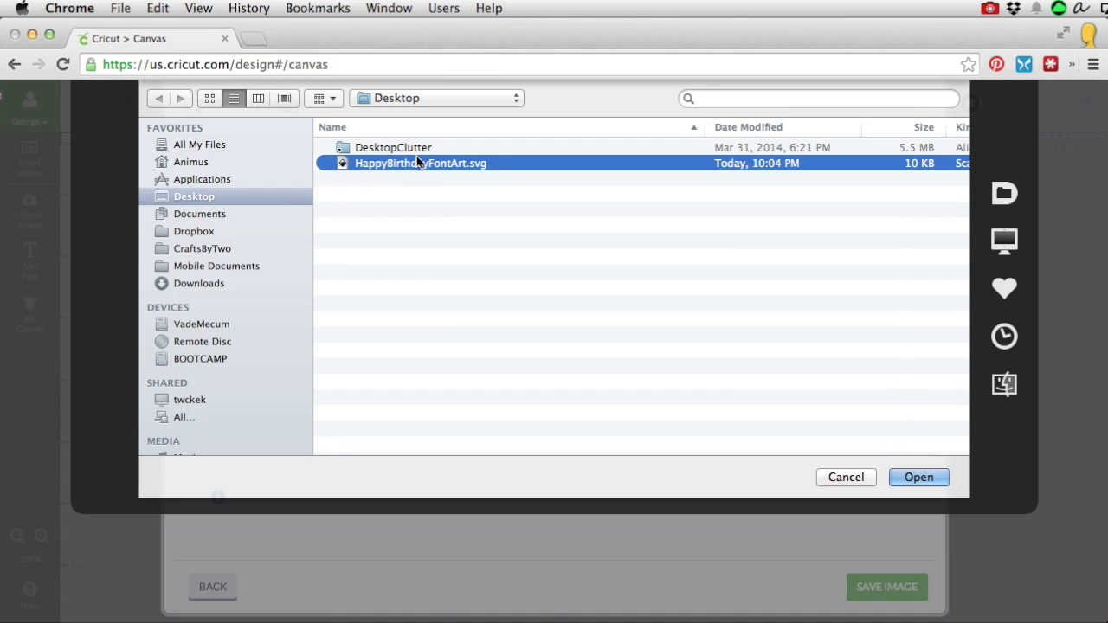
pyautogui.click(918, 477)
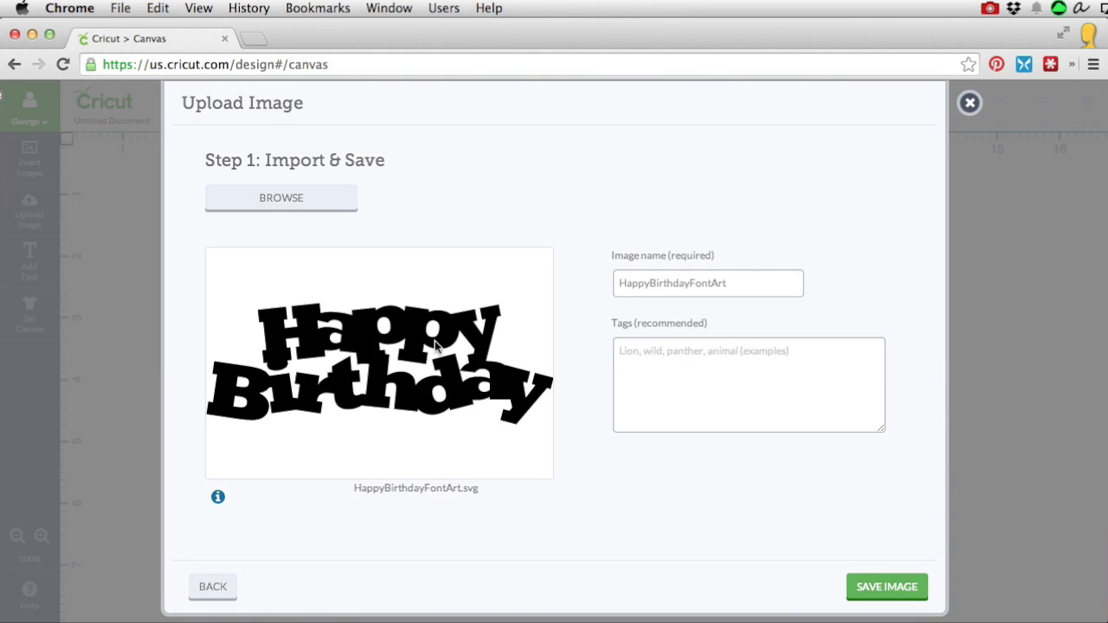
pyautogui.click(879, 592)
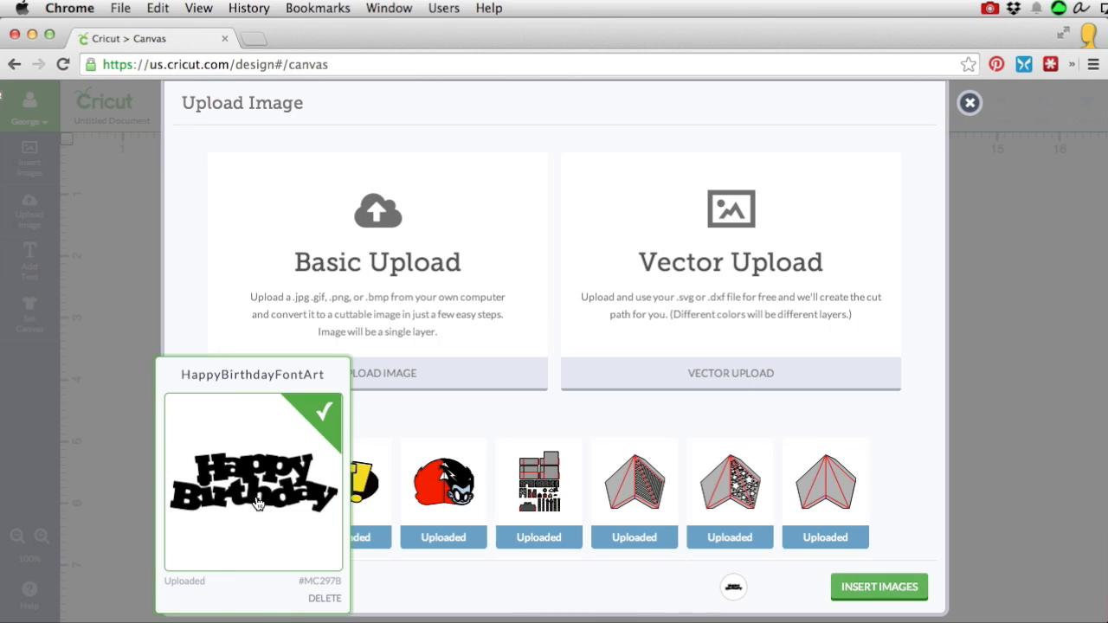
pyautogui.click(874, 588)
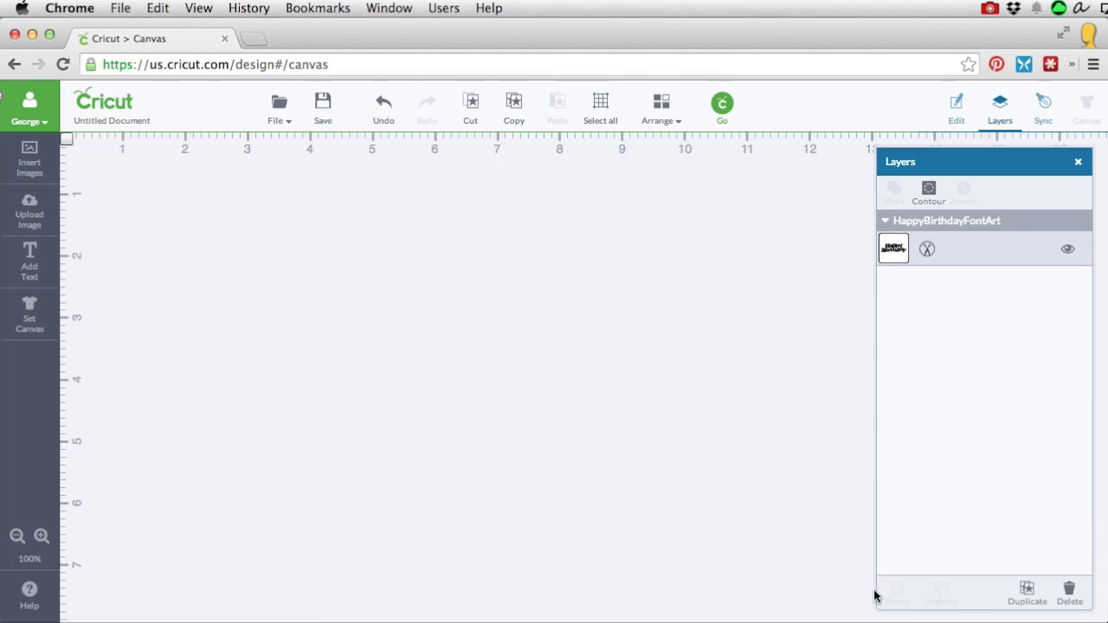
# - Shrink the inserted lettering to about 6 in wide and place it near the canvas's upper-left corner
pyautogui.moveTo(601, 541); pyautogui.dragTo(494, 256)
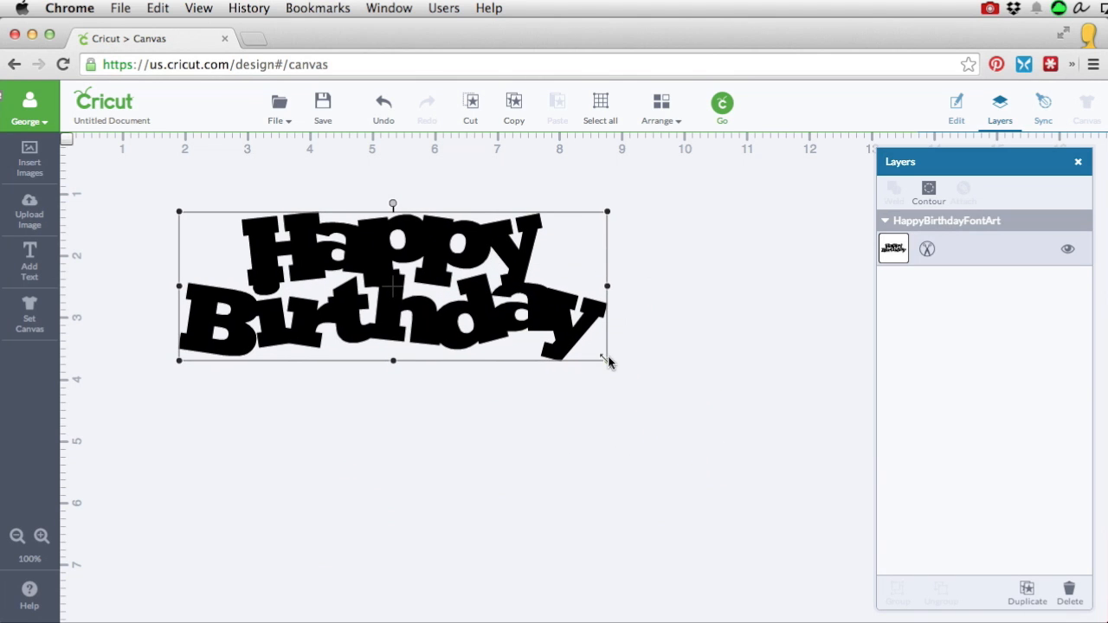
pyautogui.moveTo(607, 360); pyautogui.dragTo(553, 422)
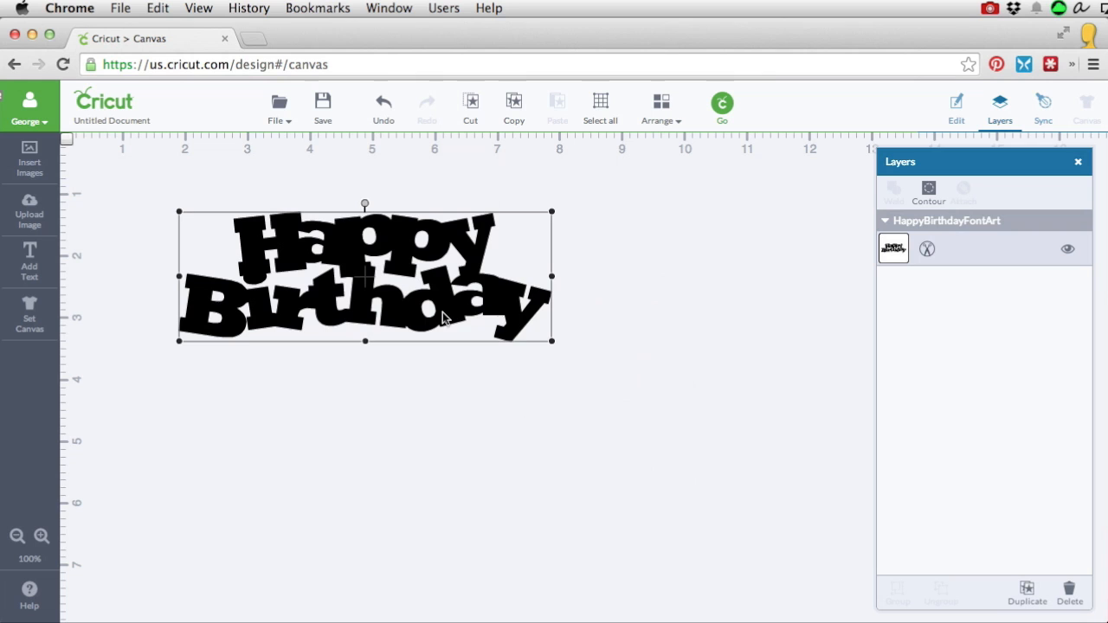
pyautogui.moveTo(444, 315); pyautogui.dragTo(351, 256)
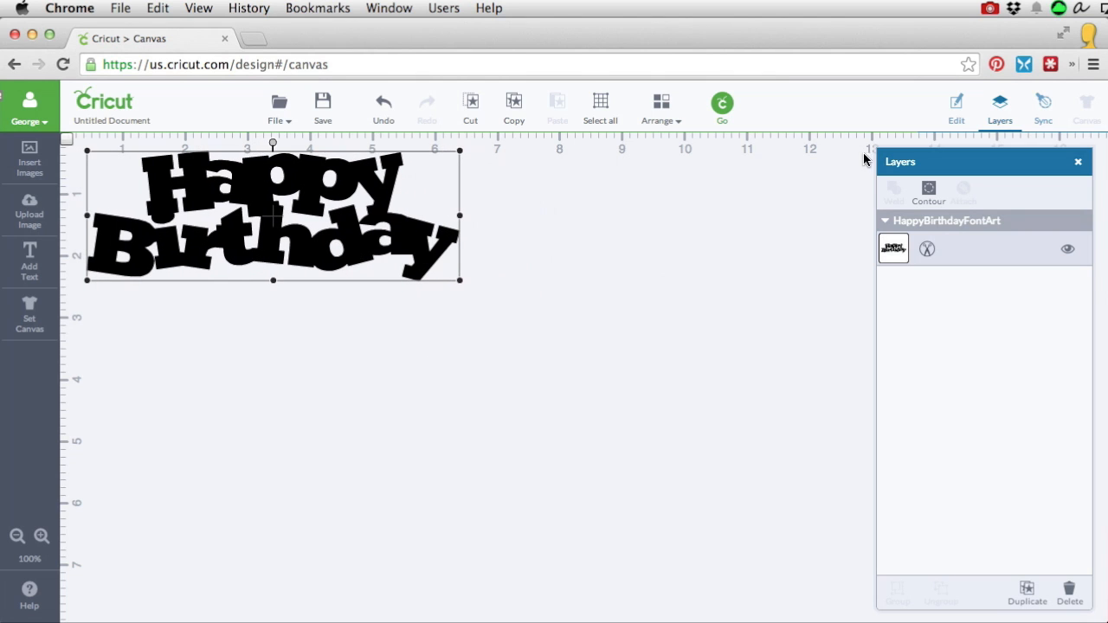
# - Preview the lettering's cut lines on the mat and return to the canvas
pyautogui.click(724, 105)
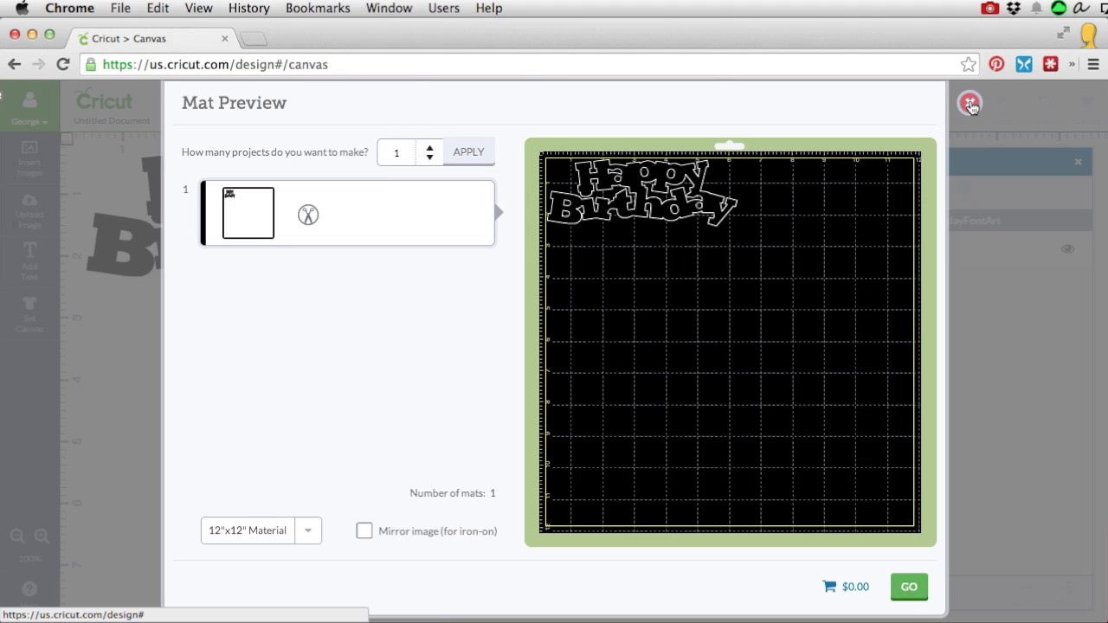
pyautogui.click(970, 104)
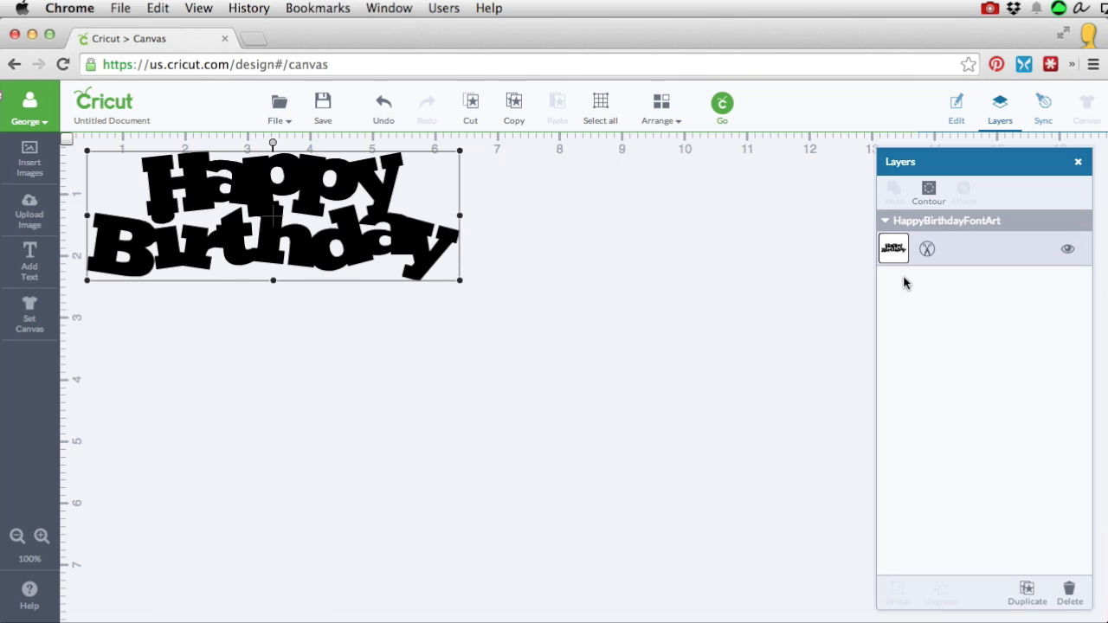
# - Change the HappyBirthdayFontArt layer's line type to Write with the Wine pen color and deselect the lettering
pyautogui.click(927, 251)
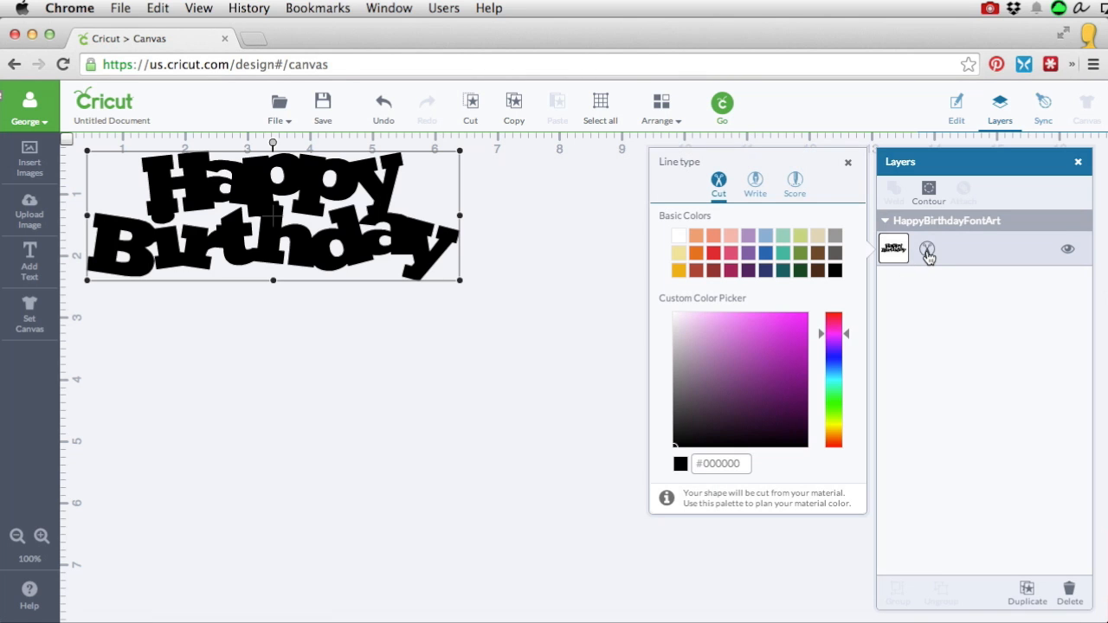
pyautogui.click(756, 180)
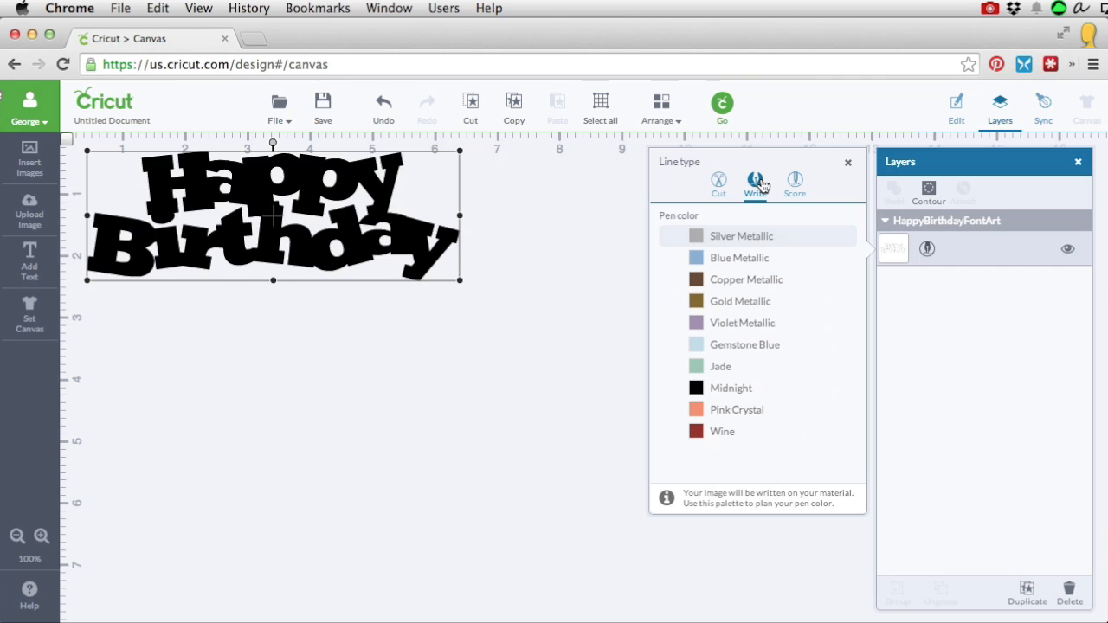
pyautogui.click(725, 435)
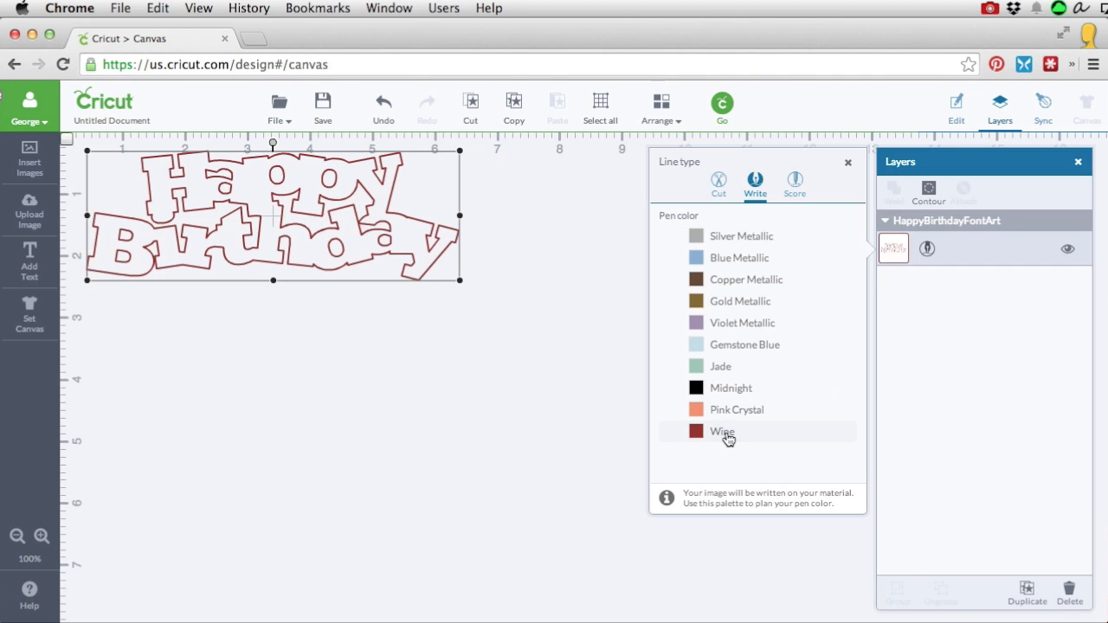
pyautogui.click(459, 376)
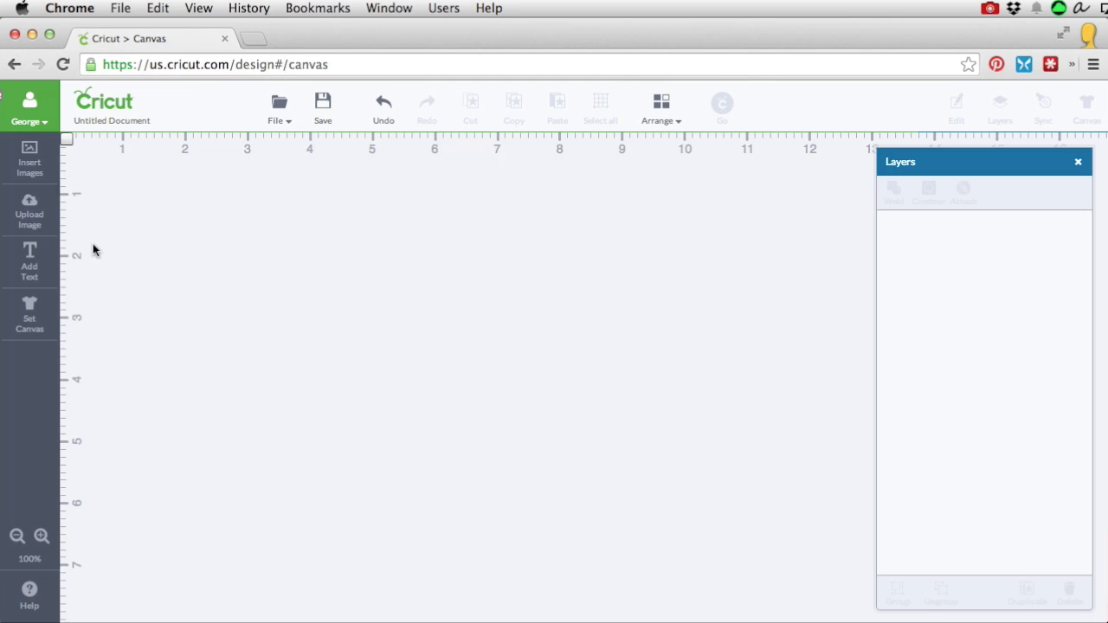
# - Try to upload HappyBirthdayFontArt.svg from the Desktop as a vector image, closing the upload without saving it
pyautogui.click(39, 215)
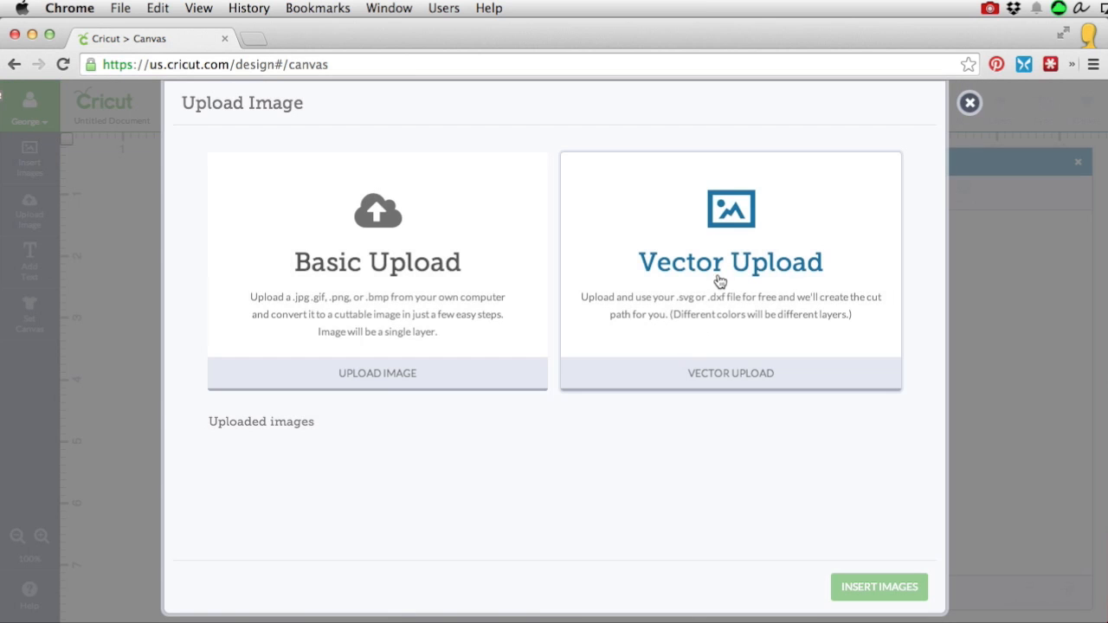
pyautogui.click(717, 273)
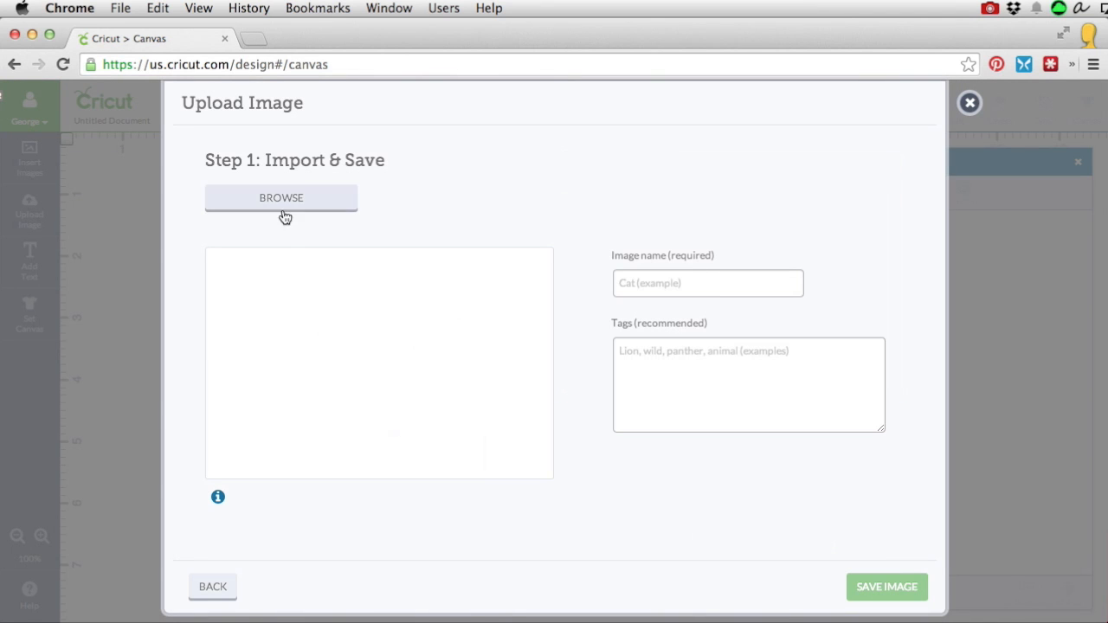
pyautogui.click(302, 192)
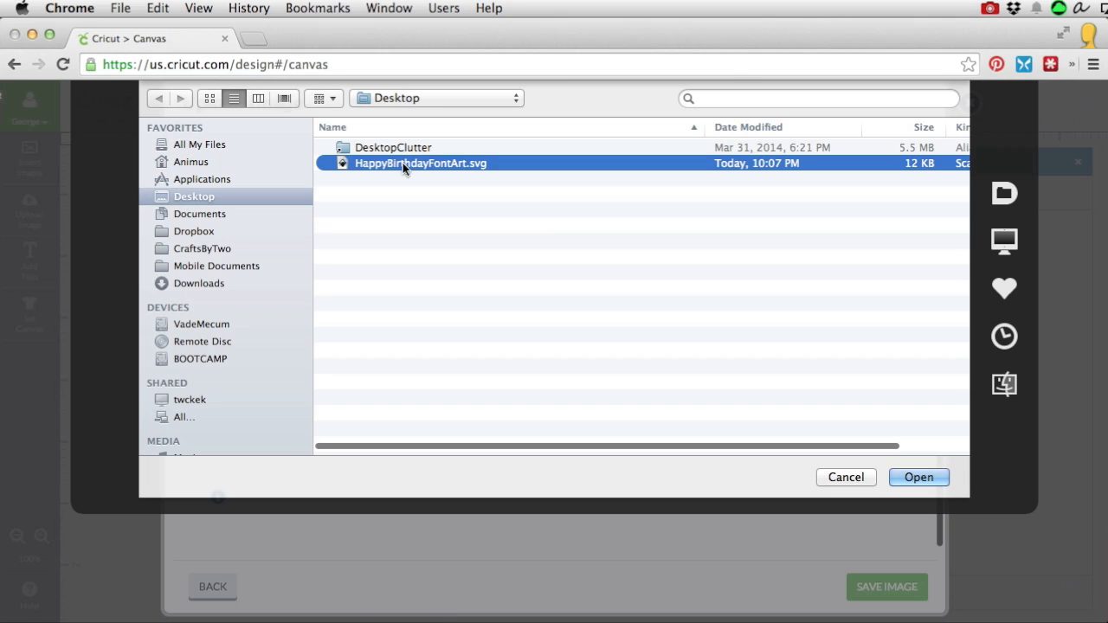
pyautogui.click(930, 478)
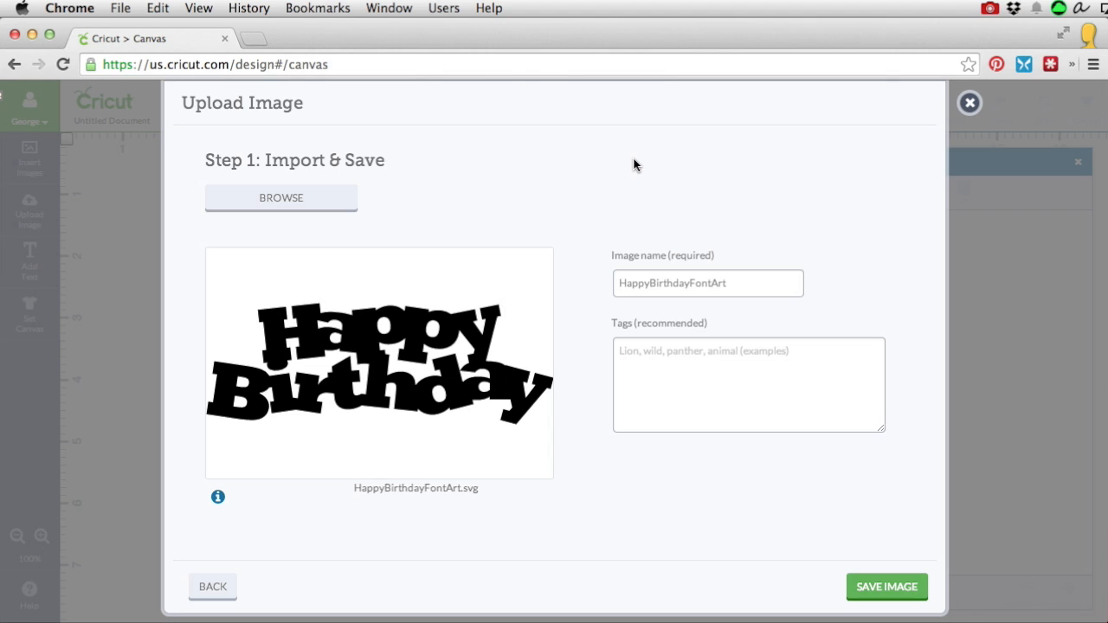
pyautogui.click(969, 103)
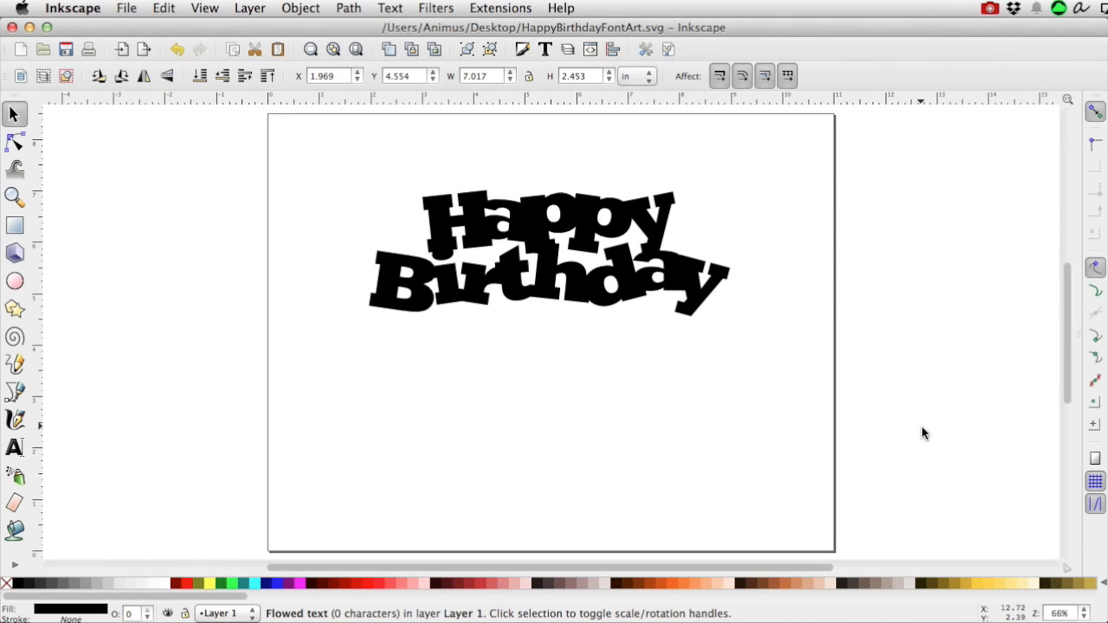
# - In Inkscape, inspect the lettering's nodes and select all objects to check for hidden extras besides the path
pyautogui.moveTo(322, 143); pyautogui.dragTo(792, 491)
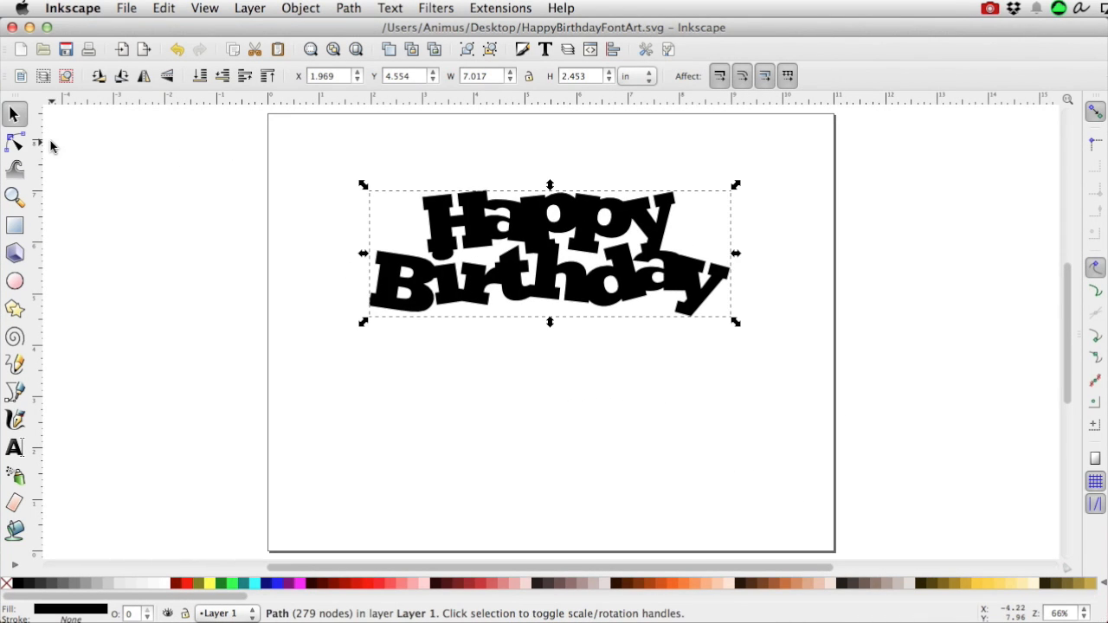
pyautogui.click(17, 144)
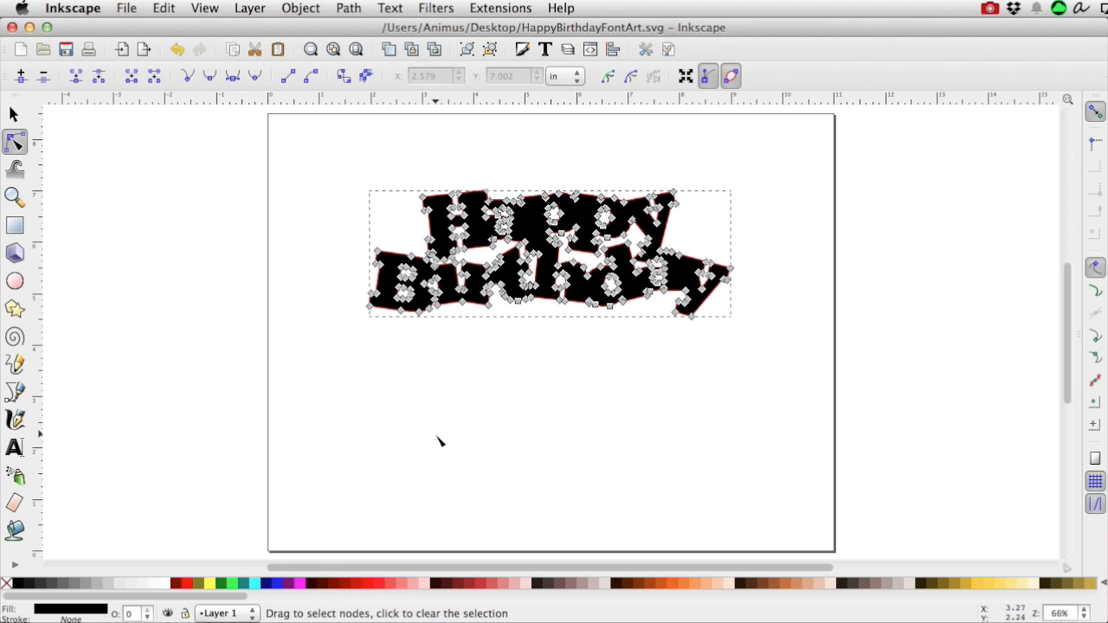
pyautogui.click(14, 114)
pyautogui.click(164, 9)
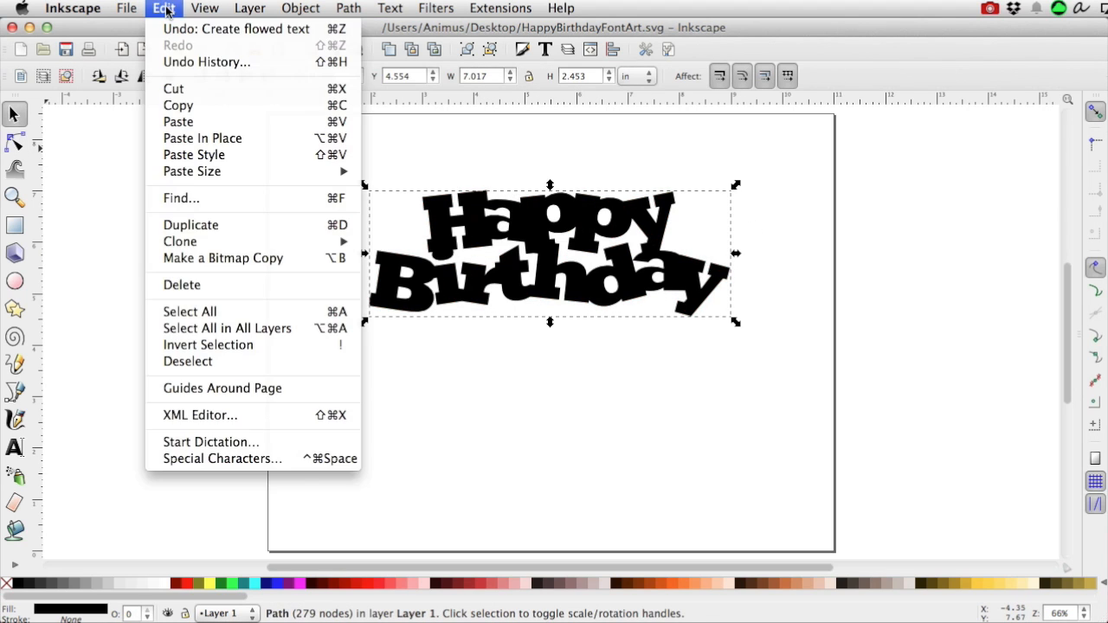
pyautogui.click(206, 313)
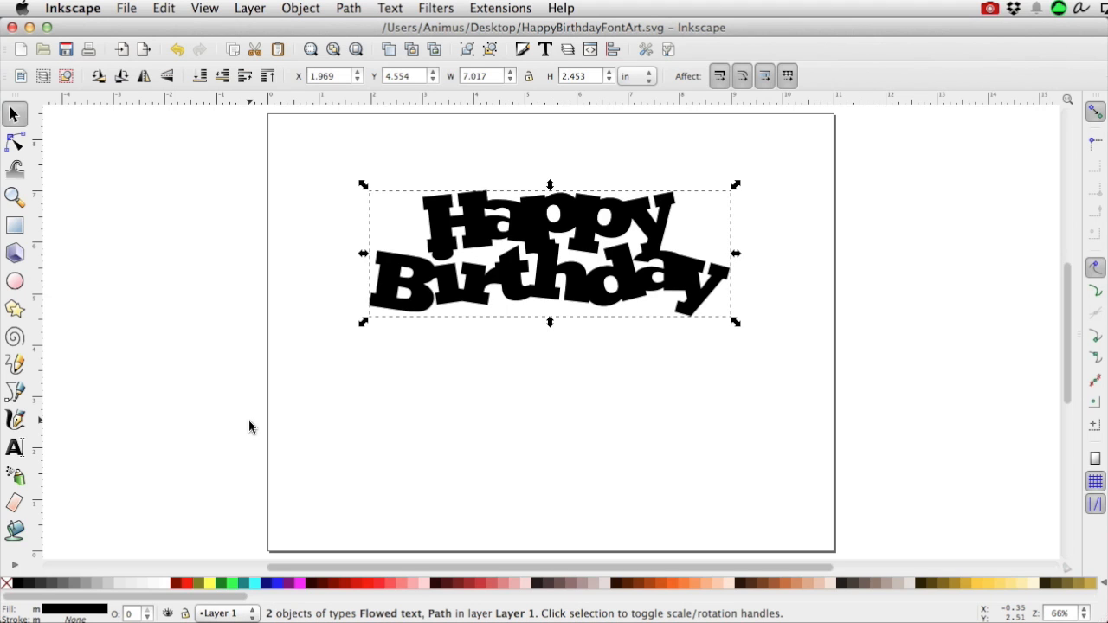
# - Draw an empty flowed text frame below the lettering and leave it without text
pyautogui.click(14, 448)
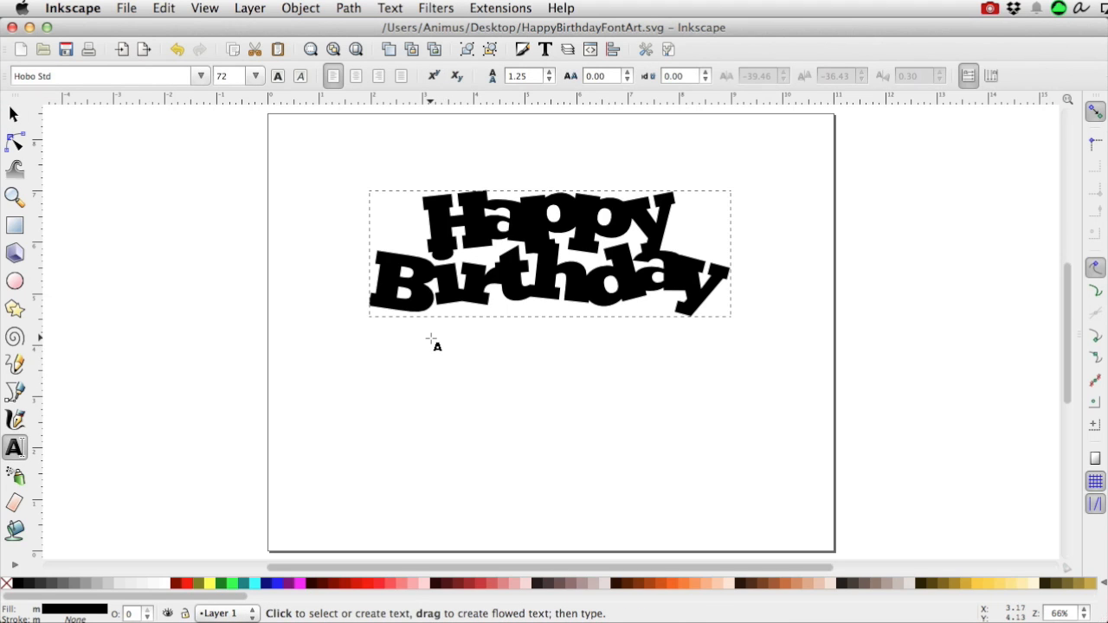
pyautogui.moveTo(431, 339); pyautogui.dragTo(649, 482)
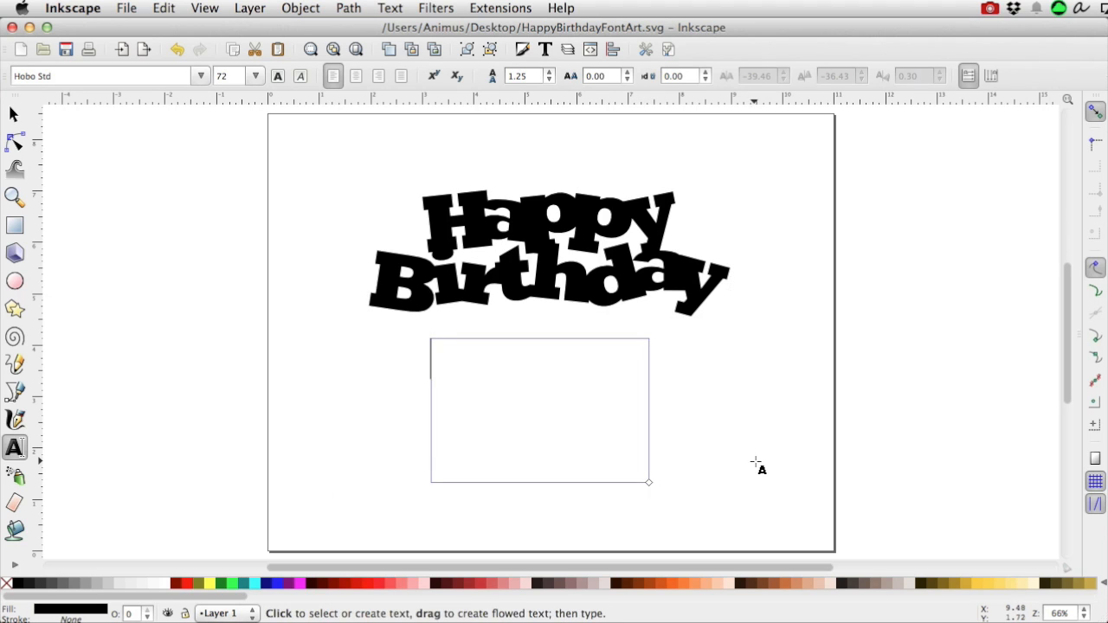
pyautogui.click(690, 375)
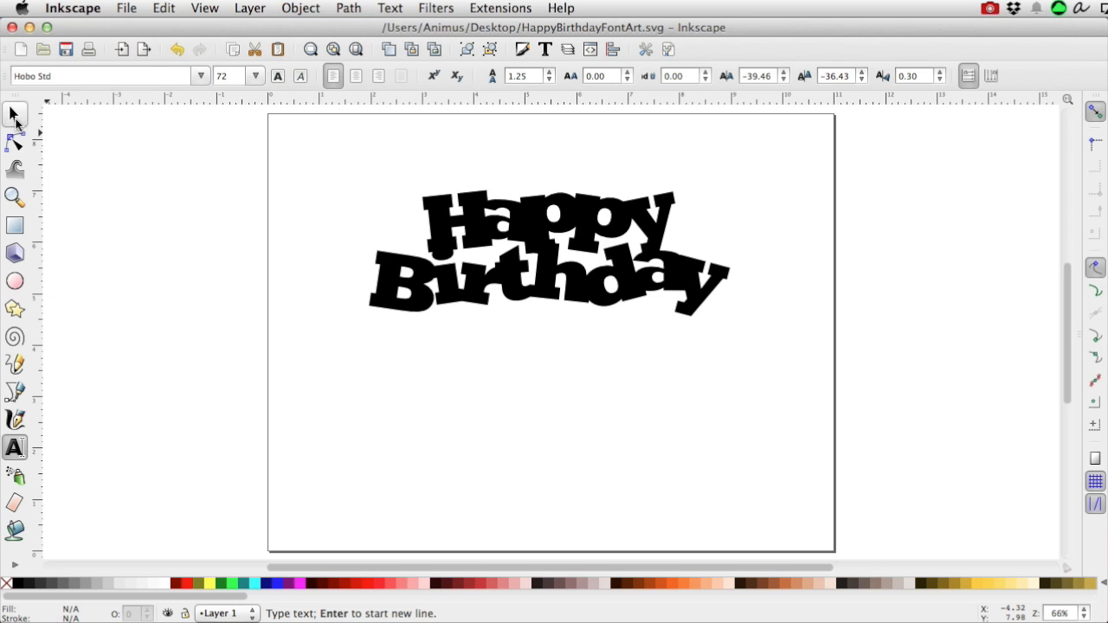
pyautogui.click(15, 116)
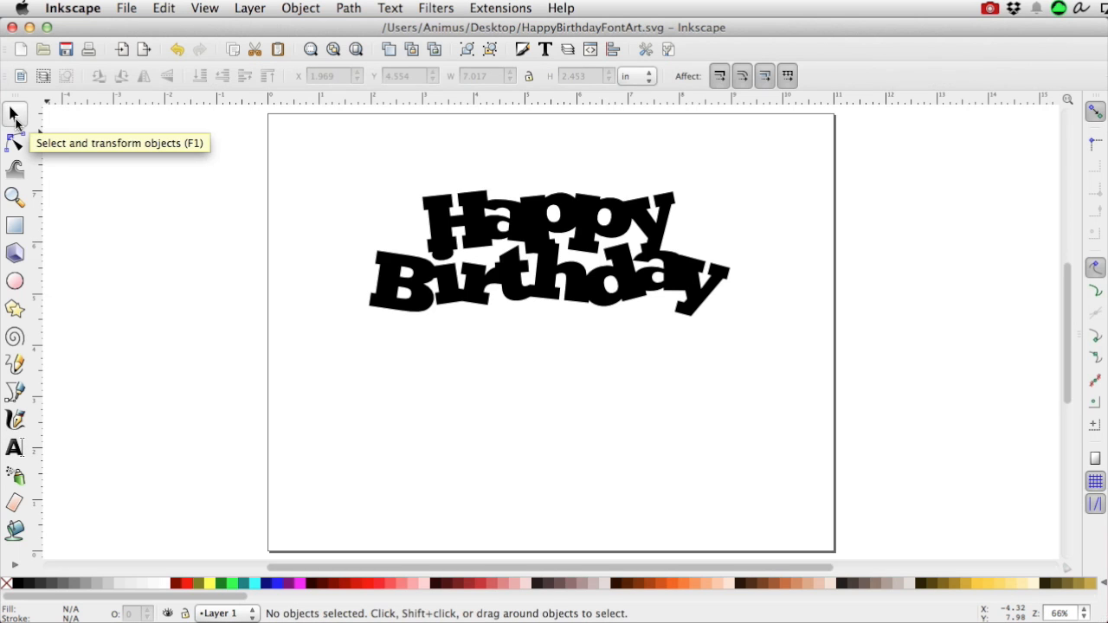
# - Select all objects again to check for invisible empty text, and clear the selection
pyautogui.click(164, 8)
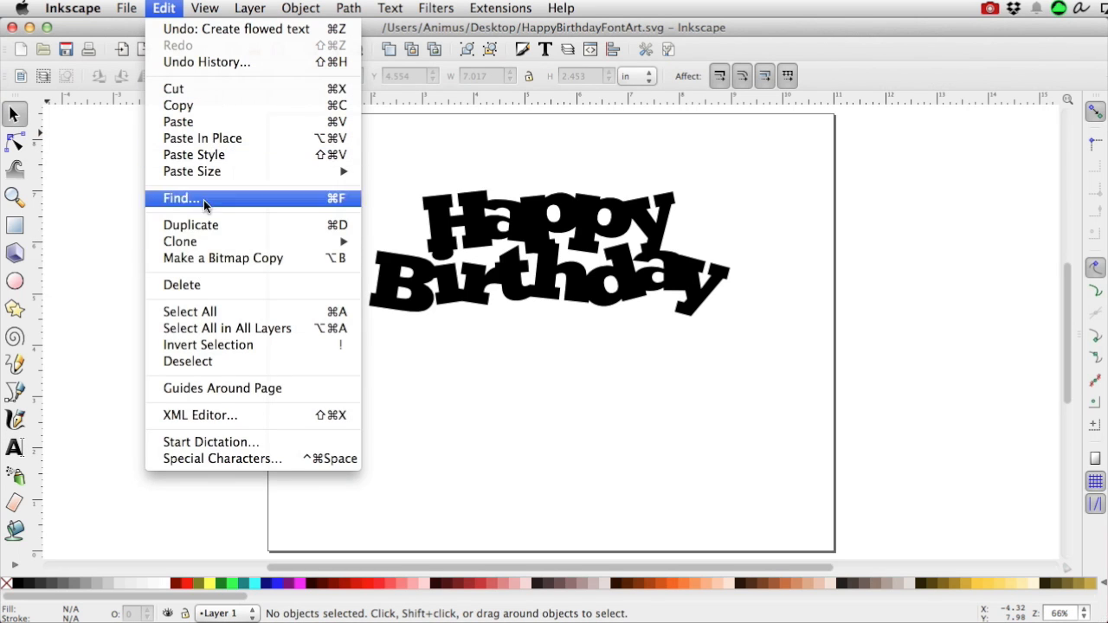
pyautogui.click(223, 310)
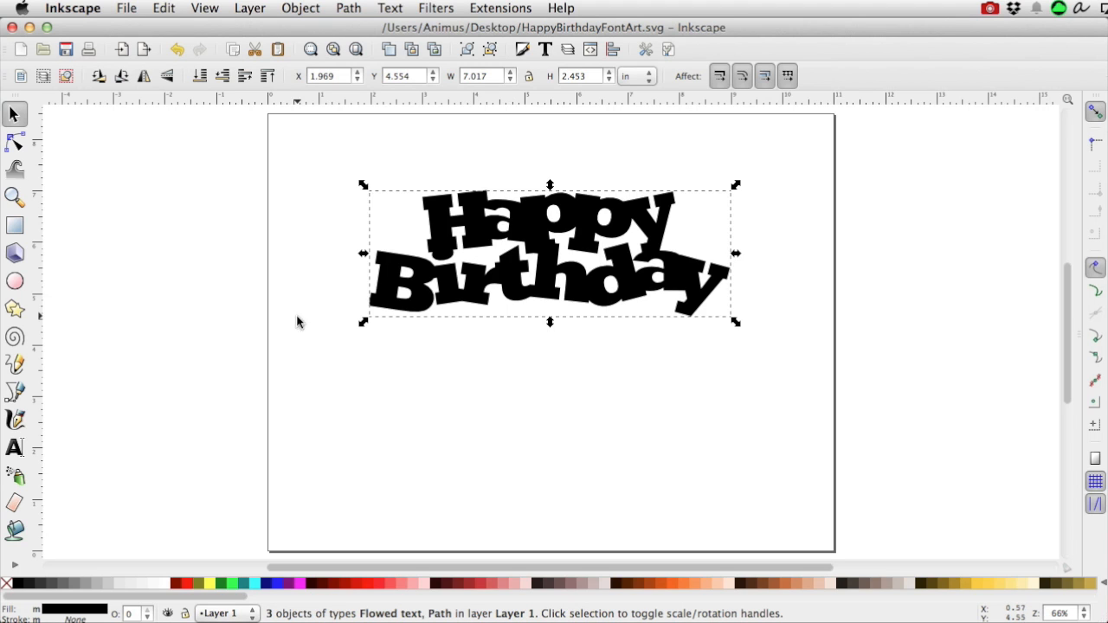
pyautogui.click(128, 181)
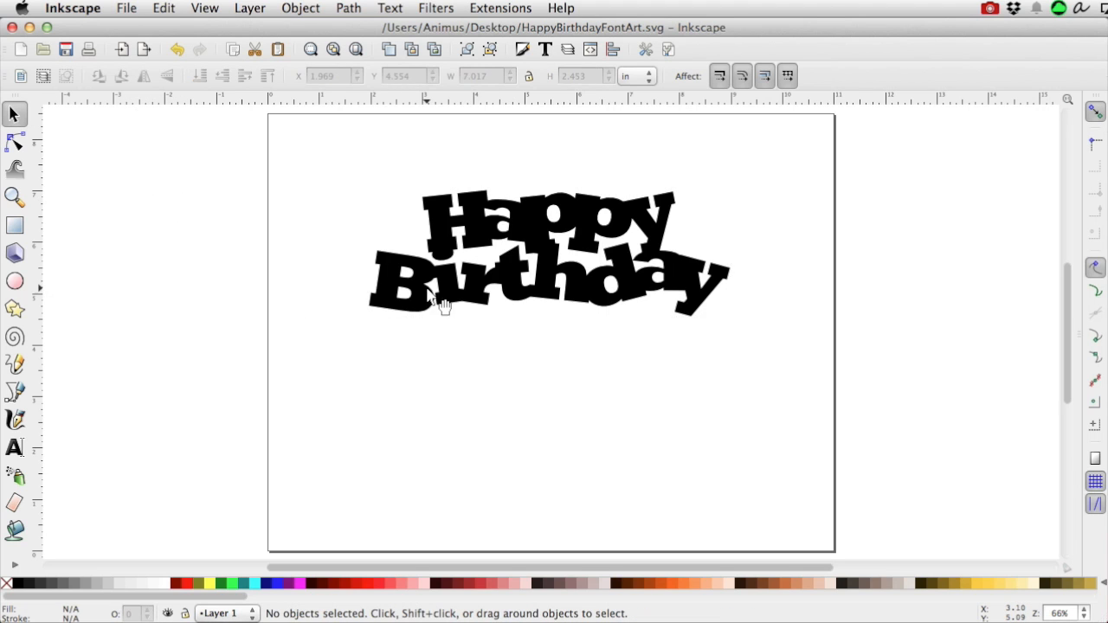
# - Copy only the lettering path and paste it onto the upper part of the page in a new Default document
pyautogui.click(579, 223)
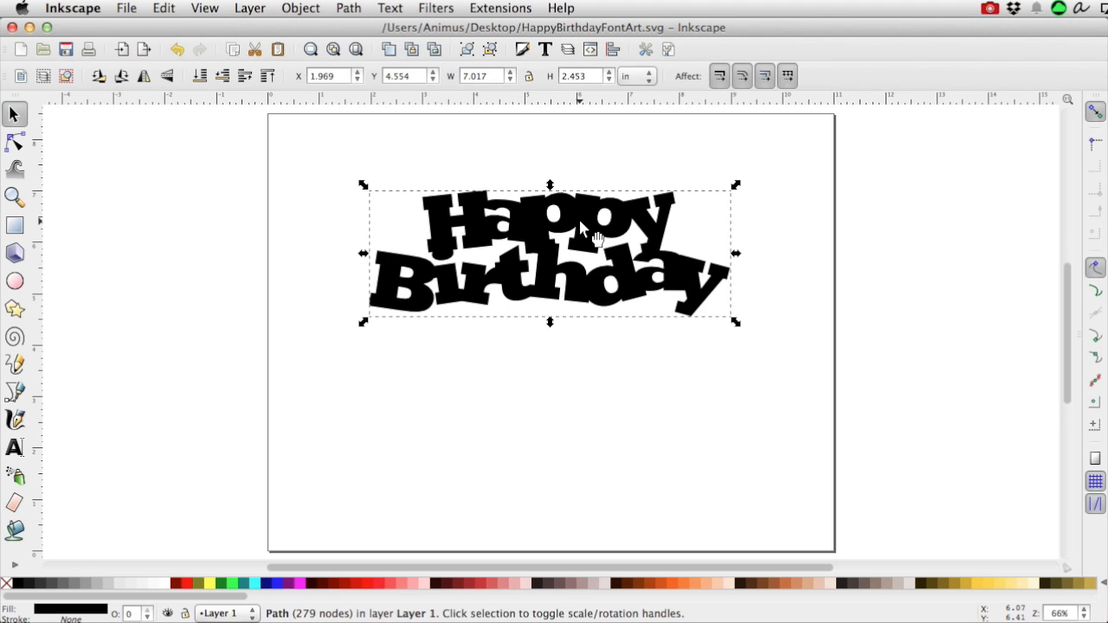
pyautogui.click(166, 9)
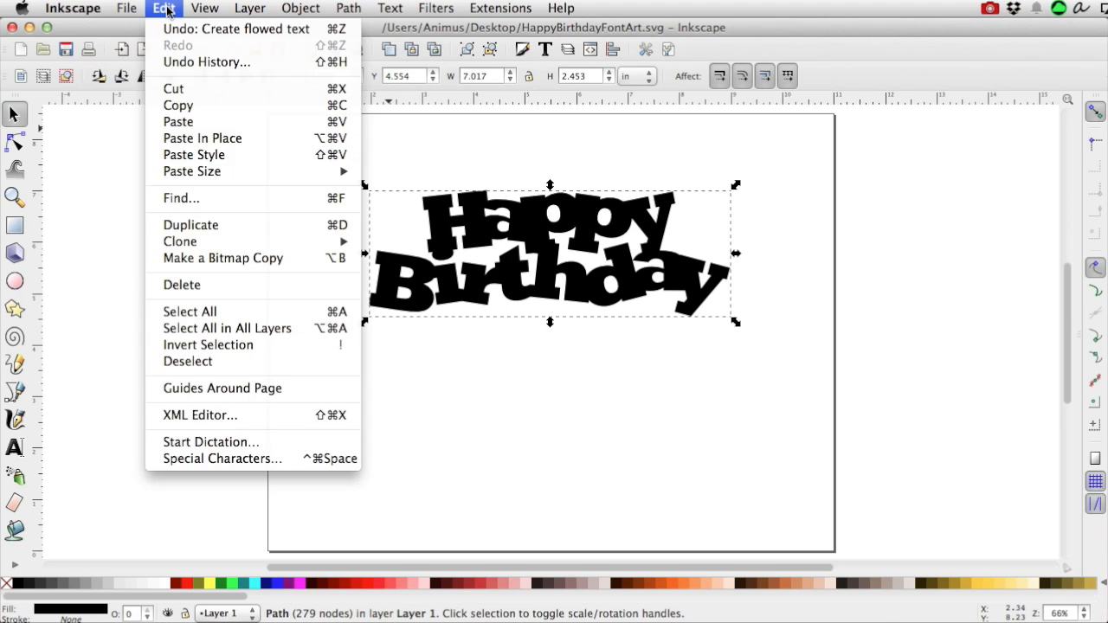
pyautogui.click(194, 105)
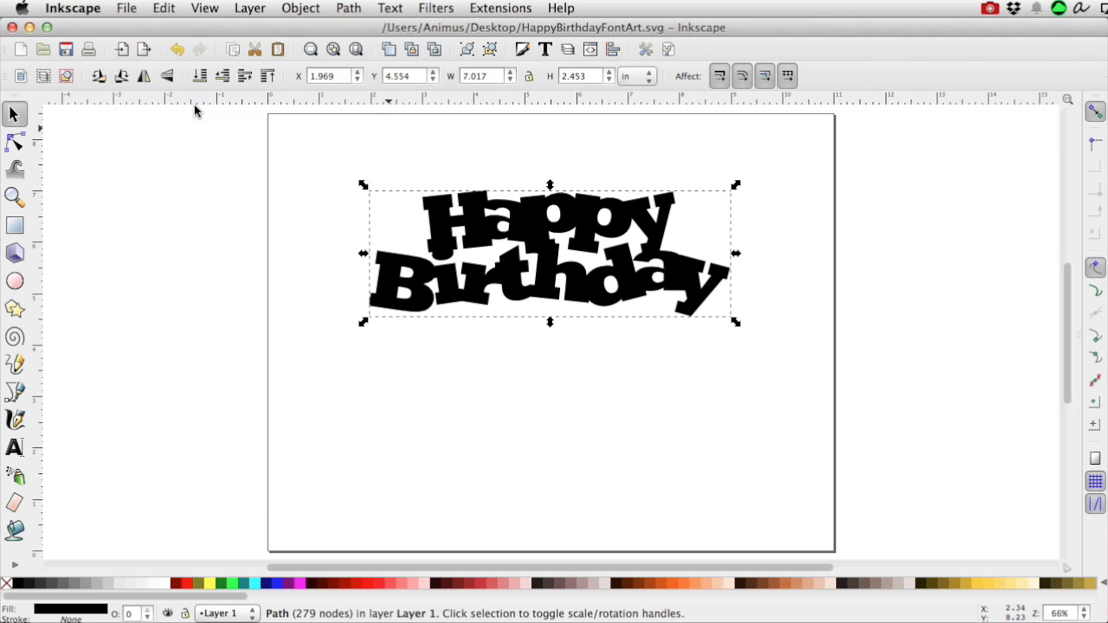
pyautogui.click(127, 9)
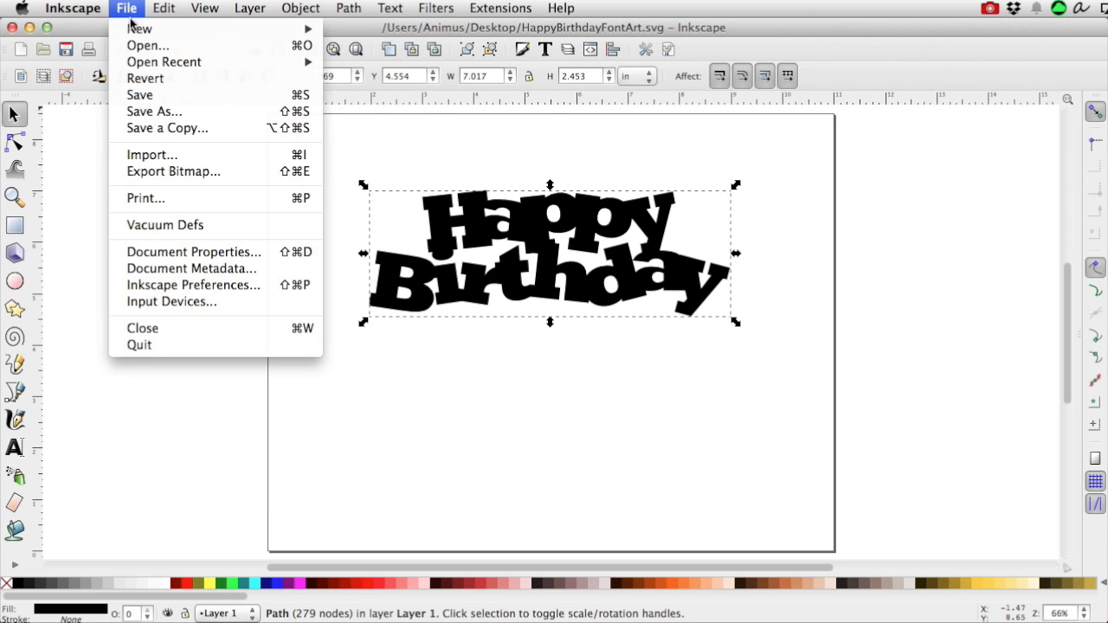
pyautogui.moveTo(138, 31)
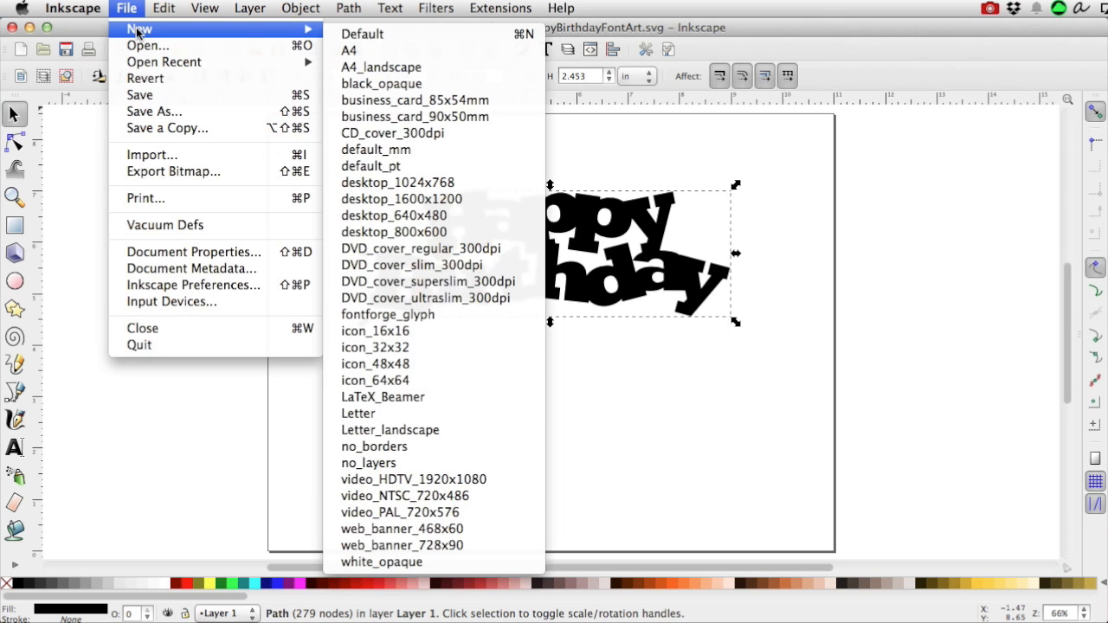
pyautogui.click(376, 38)
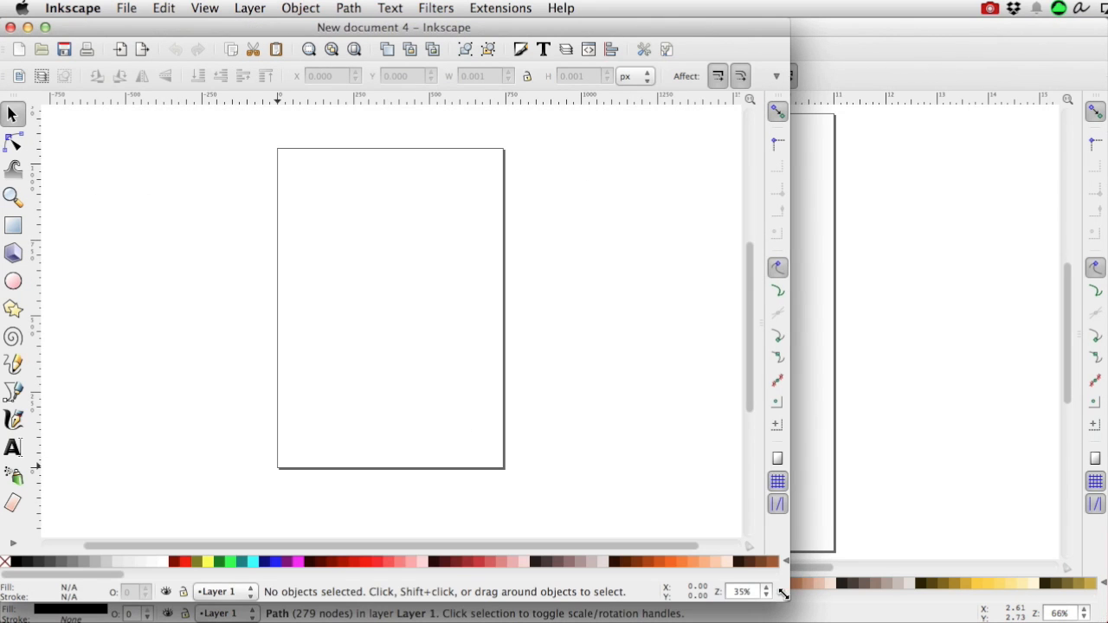
pyautogui.click(164, 9)
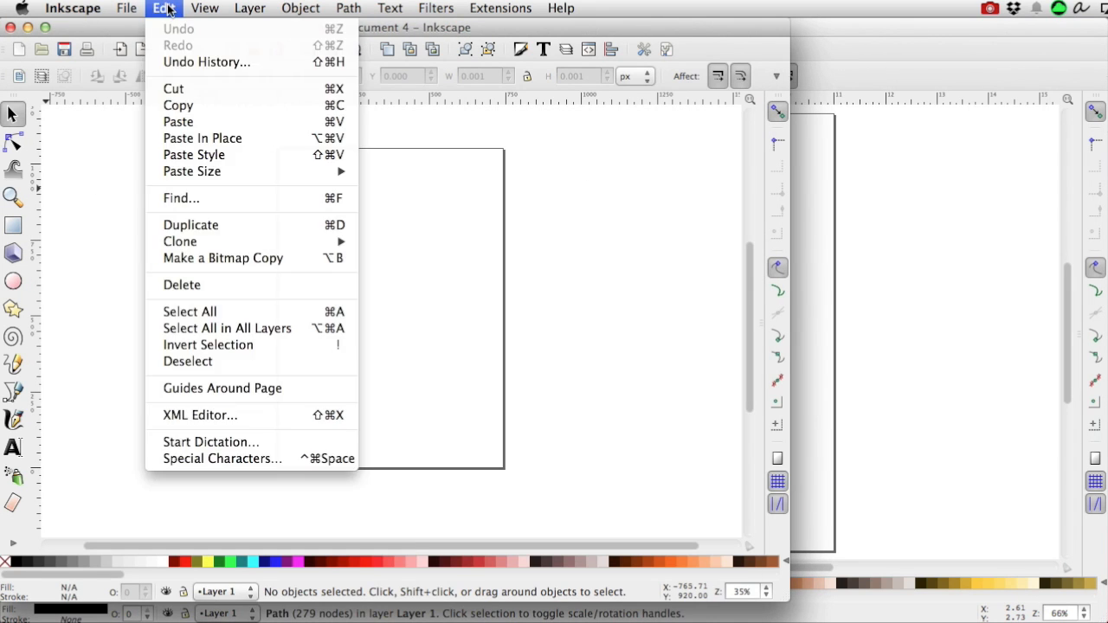
pyautogui.click(183, 126)
pyautogui.moveTo(197, 138); pyautogui.dragTo(430, 275)
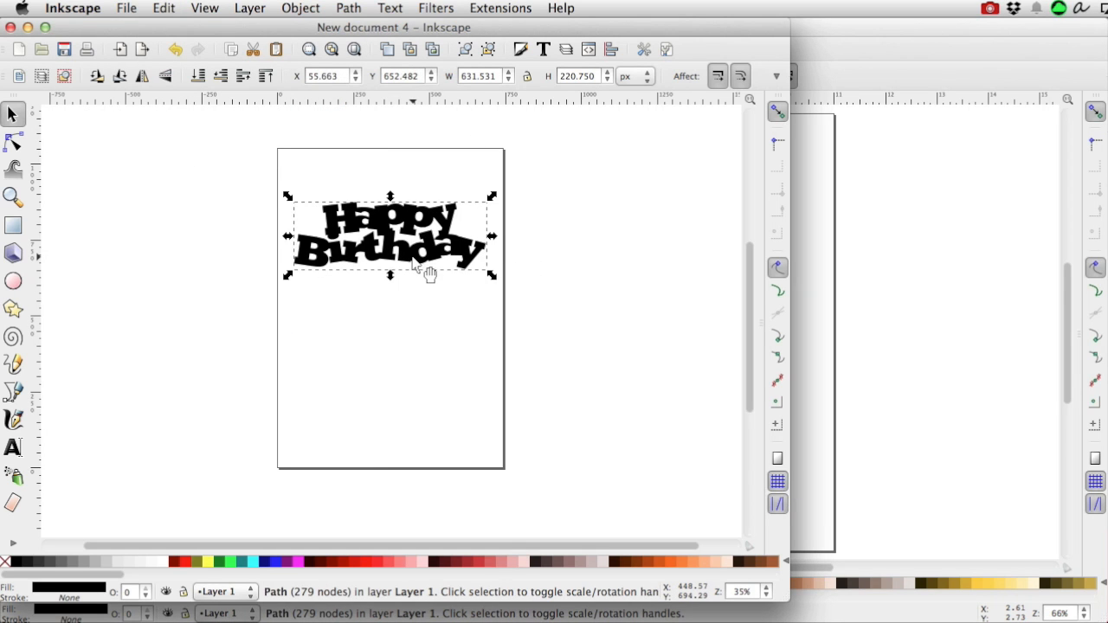
# - Save the new document to the Desktop as HappyBirthdayFontArt.svg, replacing the existing file
pyautogui.click(64, 50)
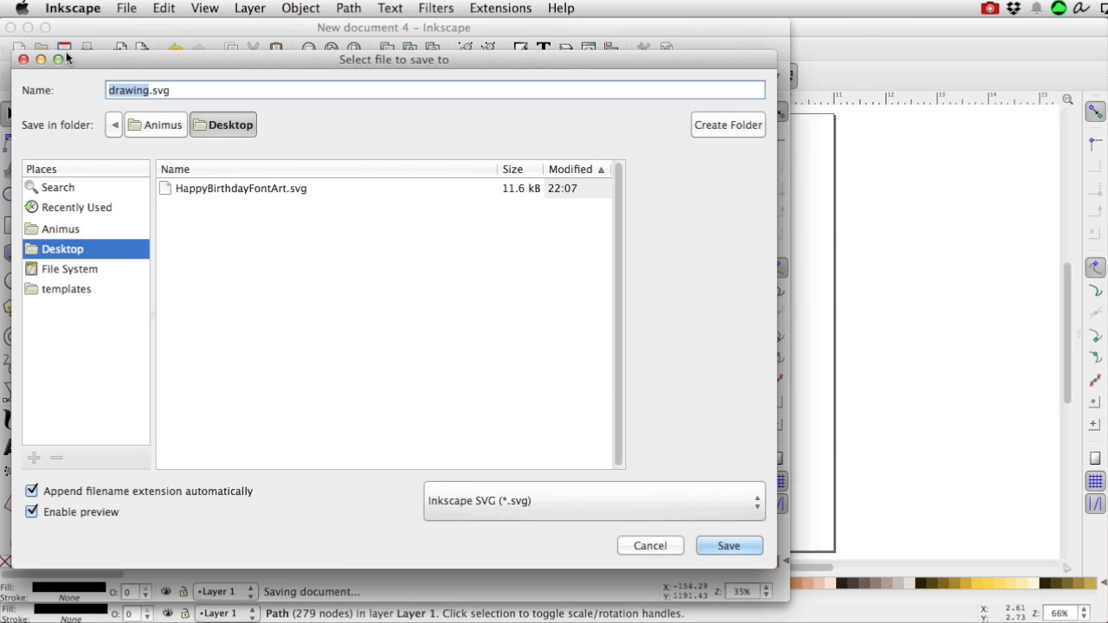
pyautogui.click(267, 194)
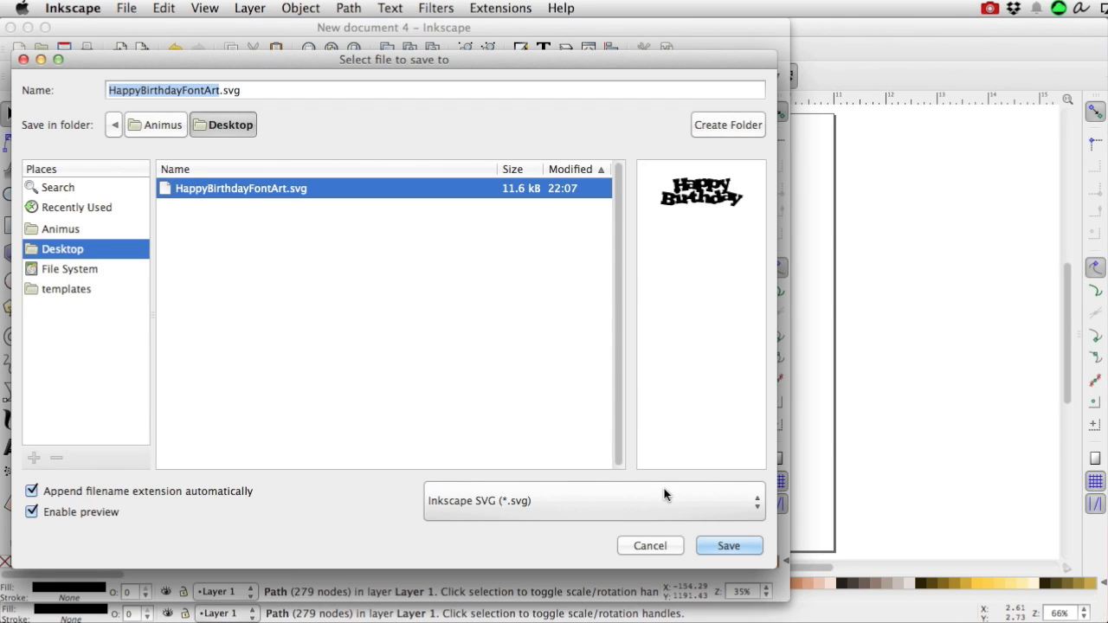
pyautogui.click(732, 546)
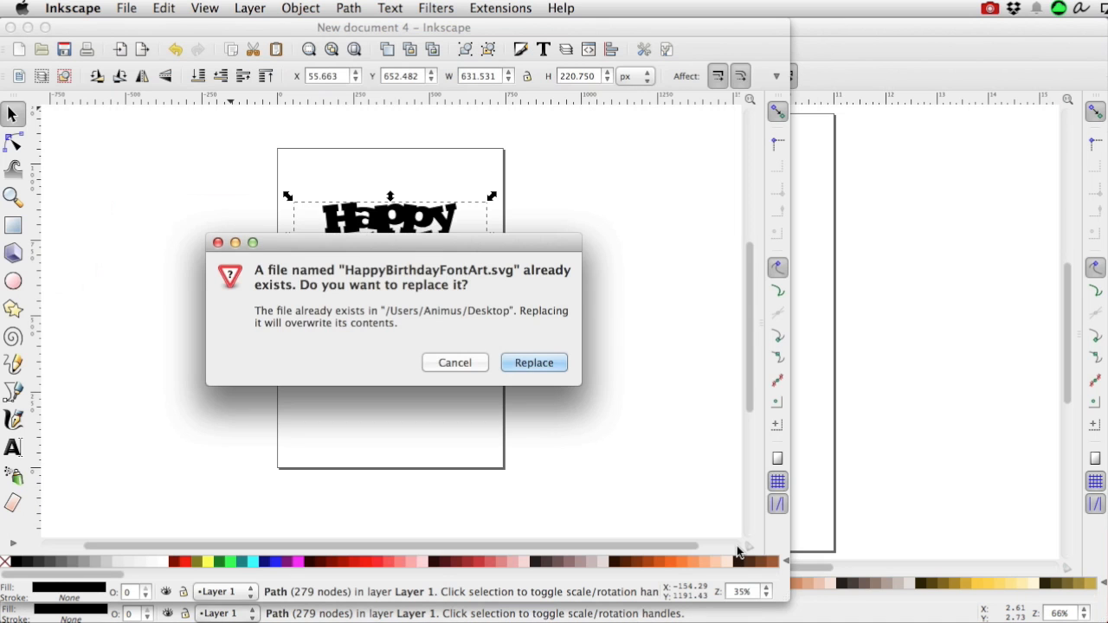
pyautogui.press('Return')
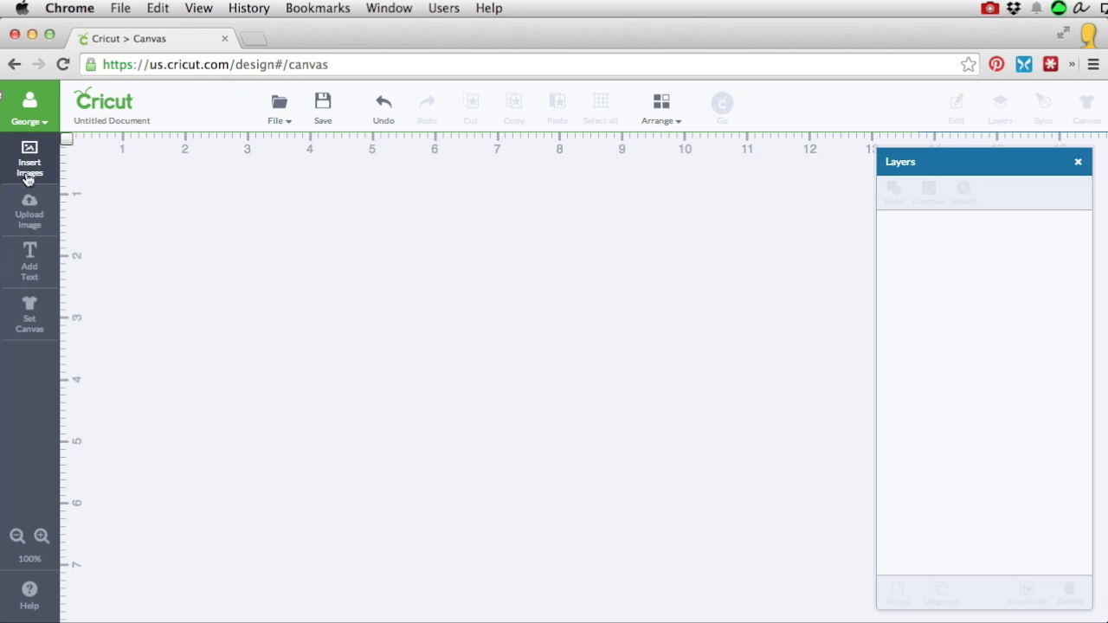
# - In the Cricut canvas in Chrome, load the new HappyBirthdayFontArt.svg from the Desktop as a vector upload
pyautogui.click(37, 218)
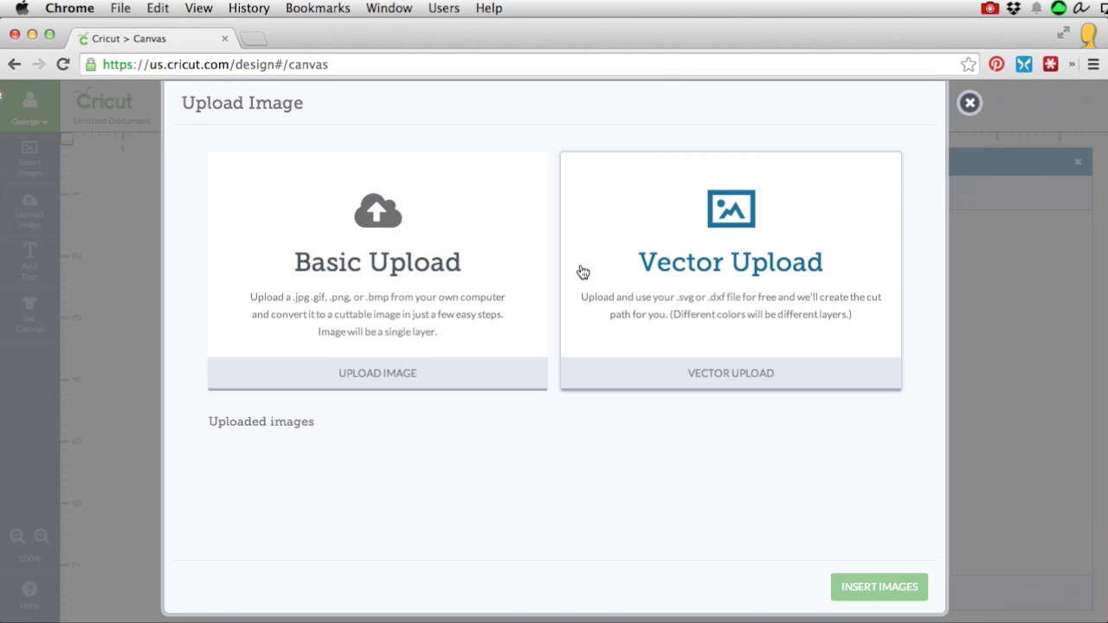
pyautogui.click(664, 275)
pyautogui.click(346, 202)
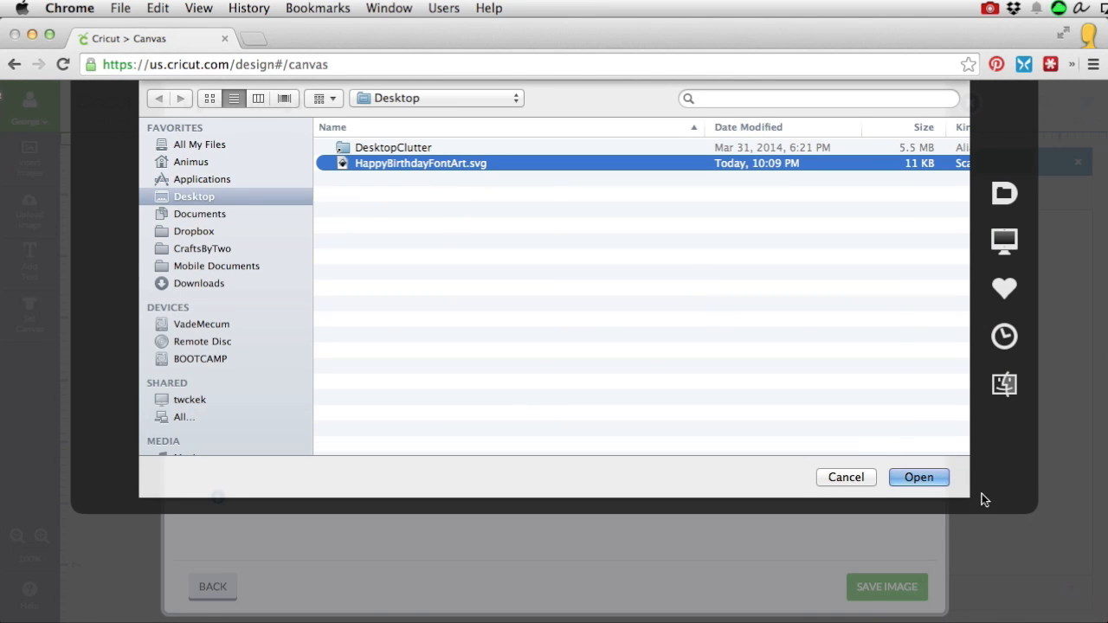
pyautogui.click(933, 480)
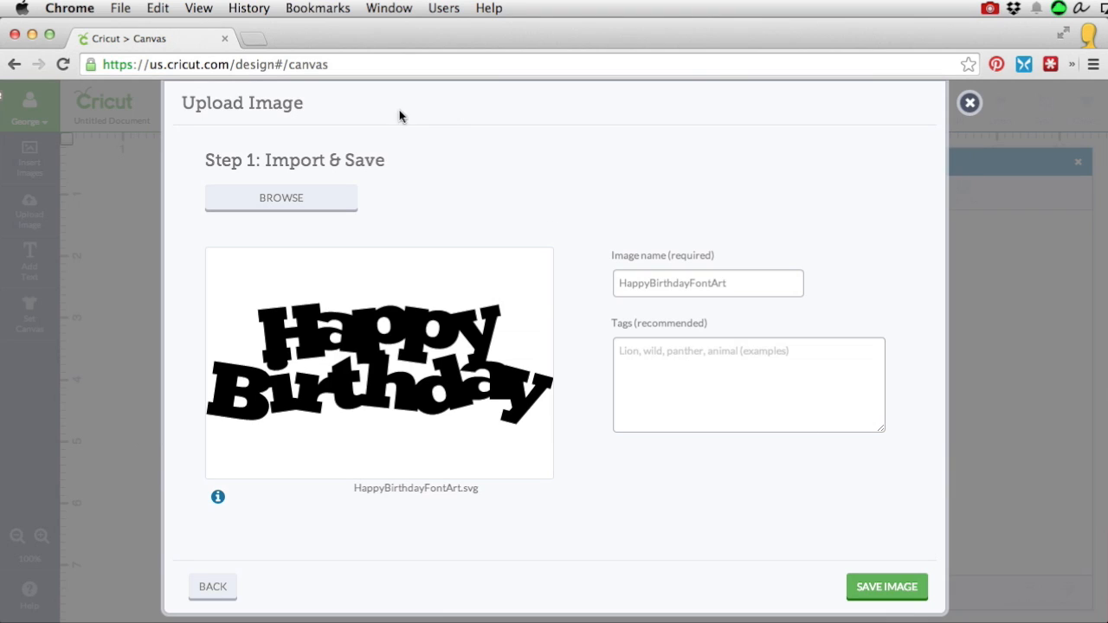